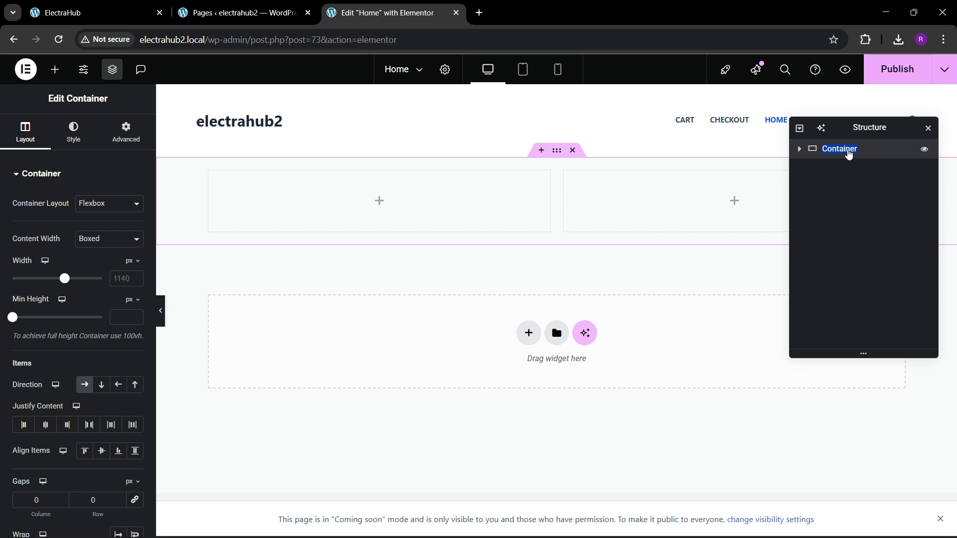
Name the container hero and set its boxed content width to 1400 px.
{"action": "left_click", "coordinate": [86, 6]}
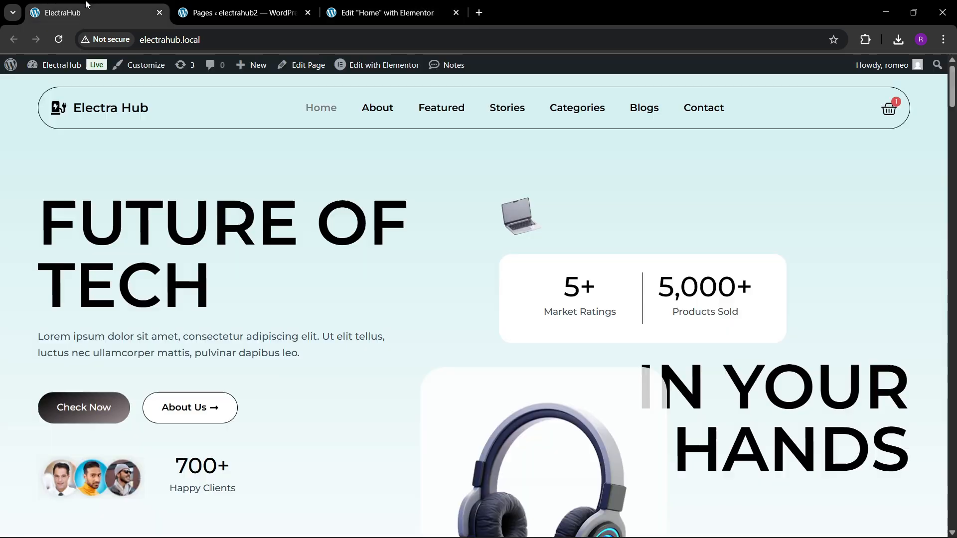
{"action": "left_click", "coordinate": [386, 7]}
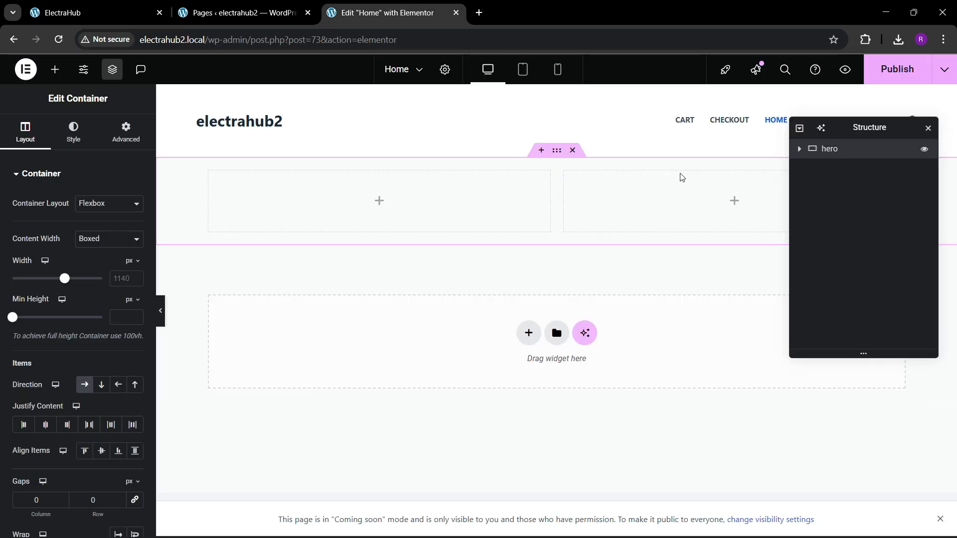
{"action": "left_click", "coordinate": [125, 278]}
{"action": "type", "text": "14"}
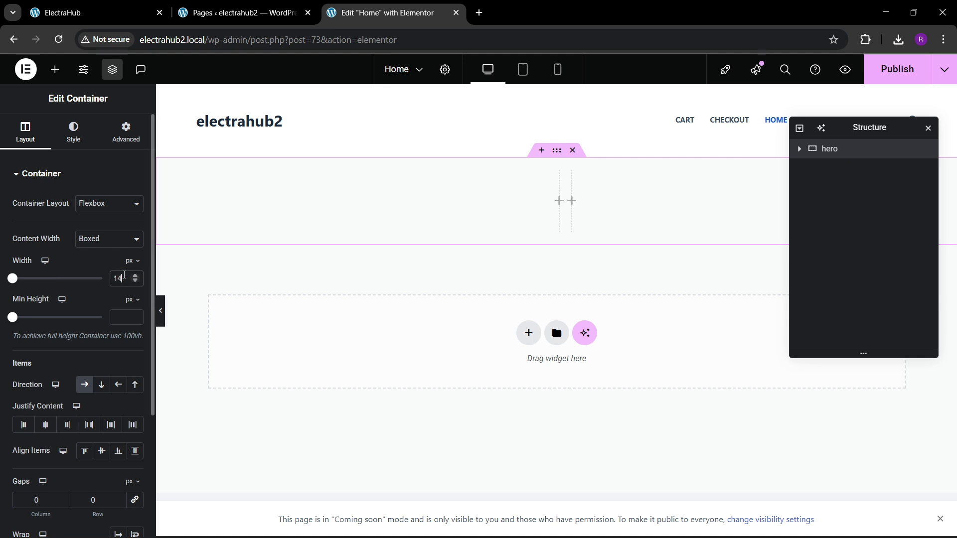
{"action": "type", "text": "00"}
Set the hero container's padding to 80 px at the top and bottom and 0 at the sides.
{"action": "left_click", "coordinate": [122, 145]}
{"action": "left_click", "coordinate": [134, 266]}
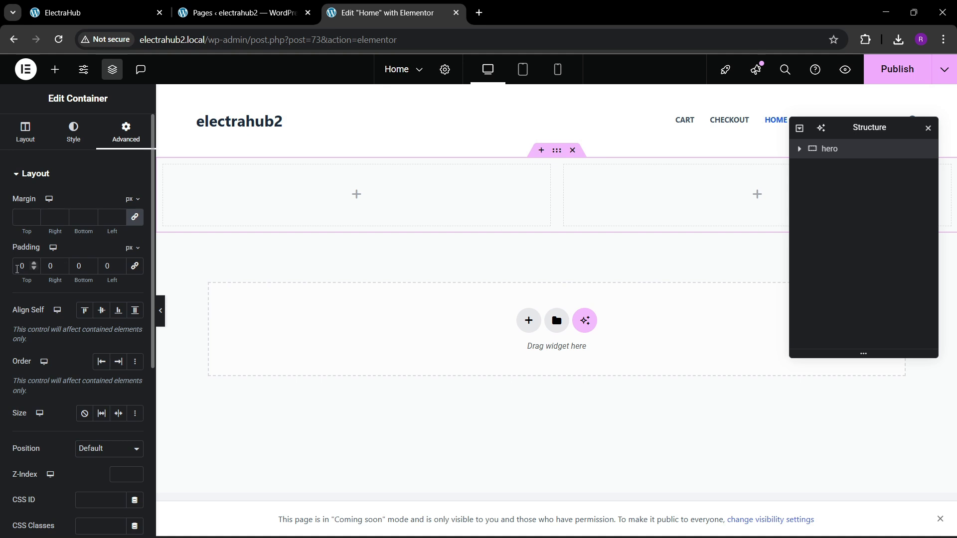
{"action": "type", "text": "80"}
{"action": "key", "text": "Tab"}
{"action": "key", "text": "Tab"}
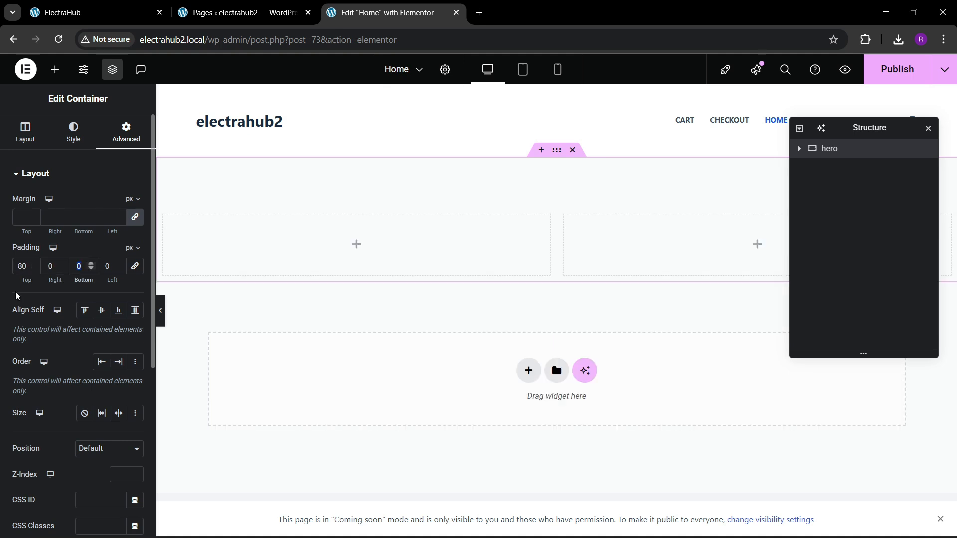
{"action": "type", "text": "80"}
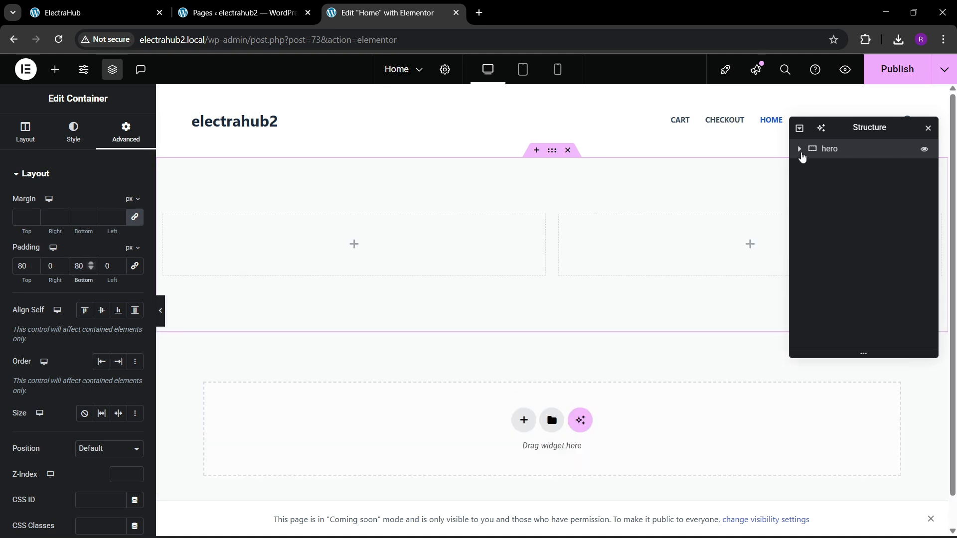
Set the padding of both inner containers in hero to 0 on all sides.
{"action": "left_click", "coordinate": [800, 151]}
{"action": "left_click", "coordinate": [832, 168]}
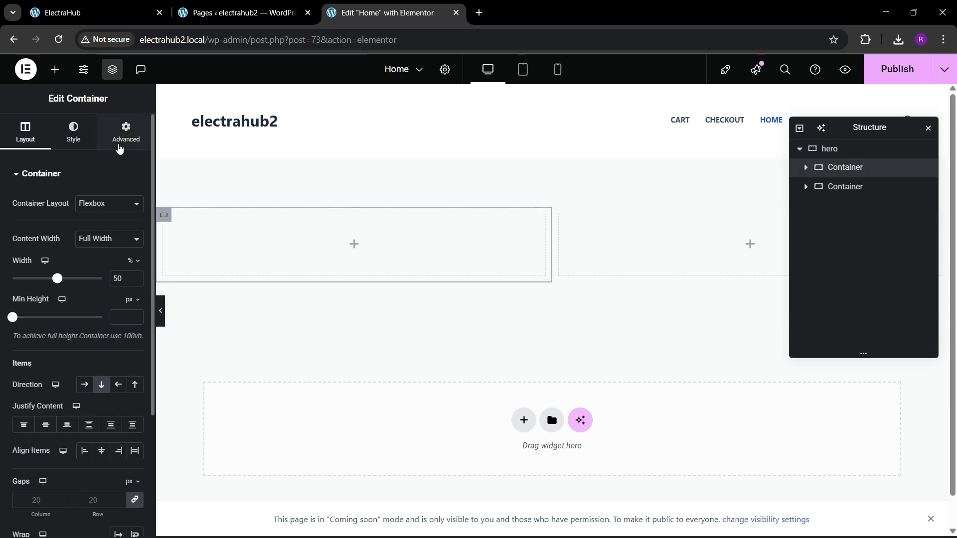
{"action": "left_click", "coordinate": [126, 132]}
{"action": "left_click", "coordinate": [847, 187]}
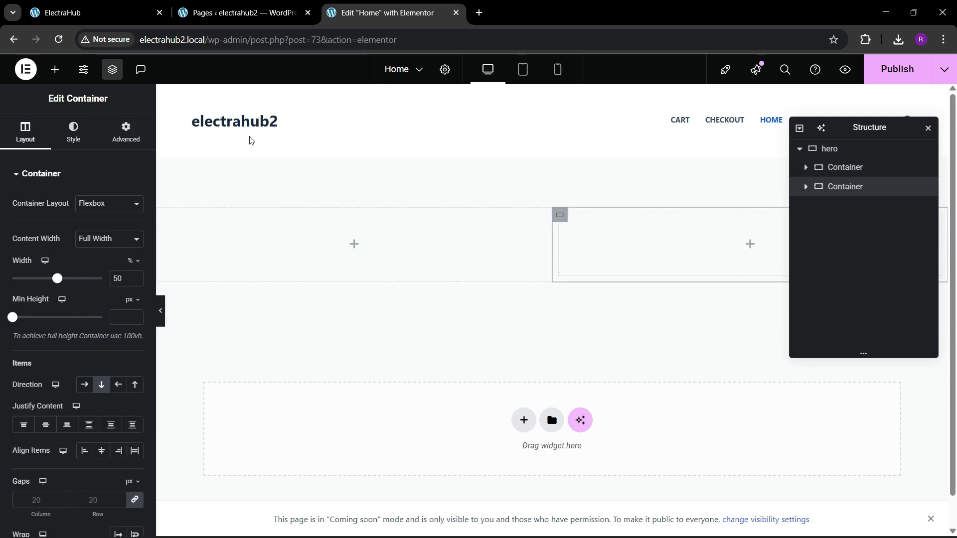
{"action": "left_click", "coordinate": [131, 133]}
{"action": "left_click", "coordinate": [135, 265]}
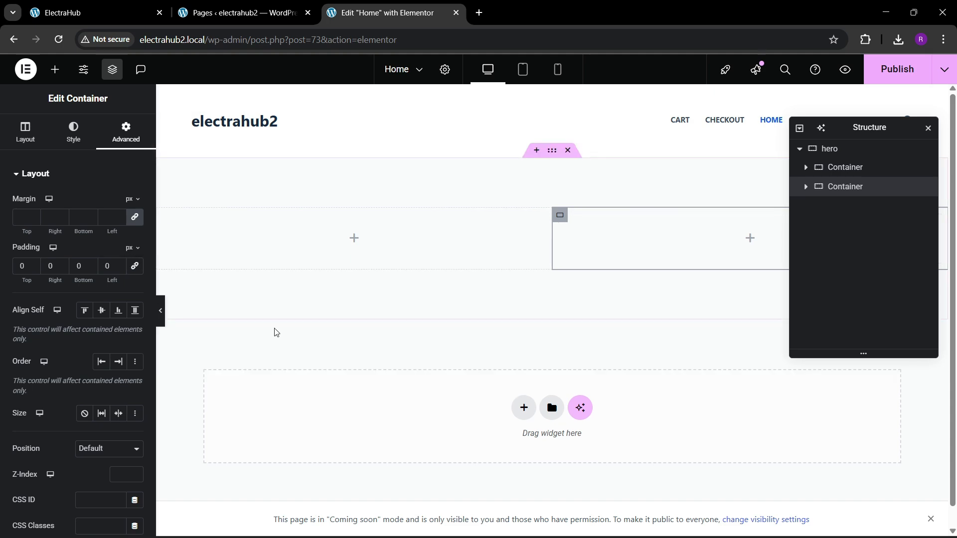
Give the hero container a gradient background with the light blue global colour as its first colour.
{"action": "left_click", "coordinate": [115, 4]}
{"action": "left_click", "coordinate": [399, 15]}
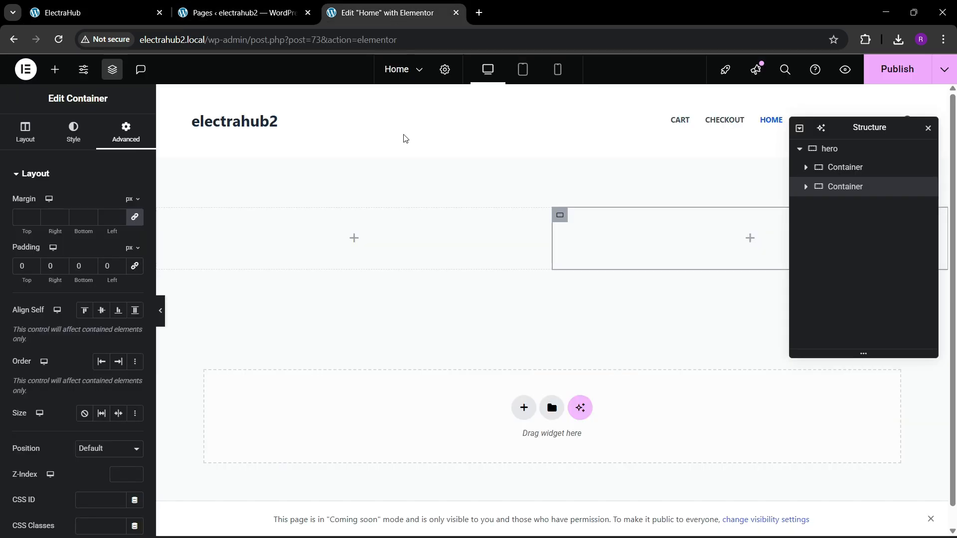
{"action": "left_click", "coordinate": [848, 149]}
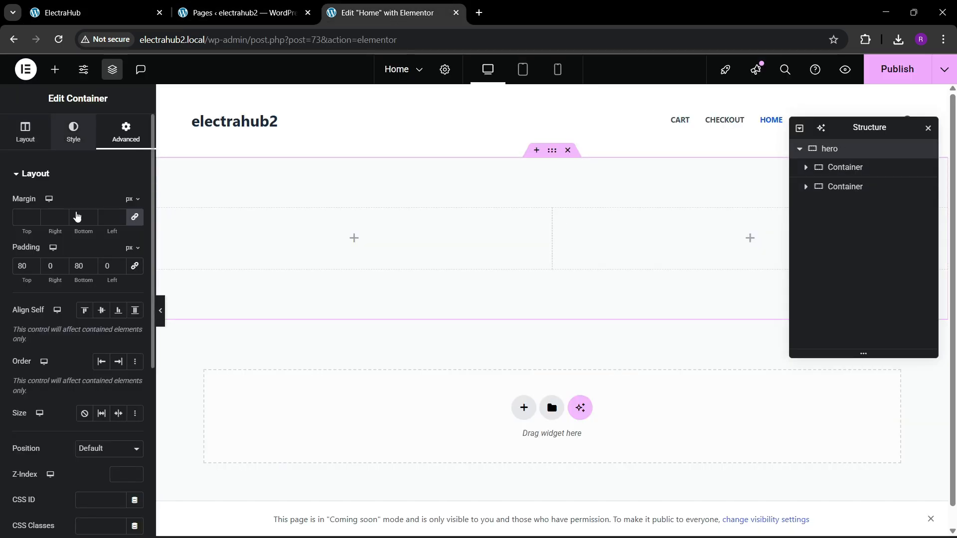
{"action": "left_click", "coordinate": [73, 132]}
{"action": "left_click", "coordinate": [102, 230]}
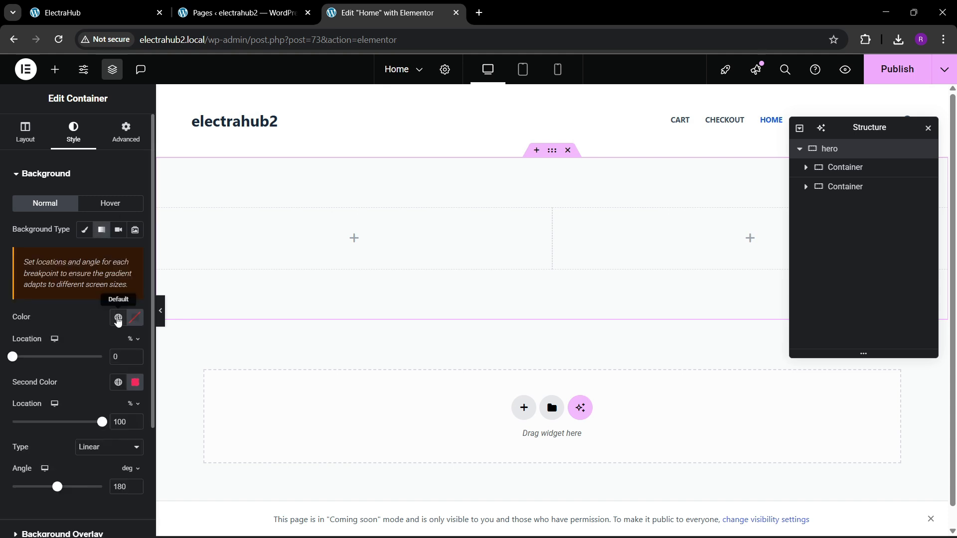
{"action": "left_click", "coordinate": [118, 319]}
{"action": "left_click", "coordinate": [69, 171]}
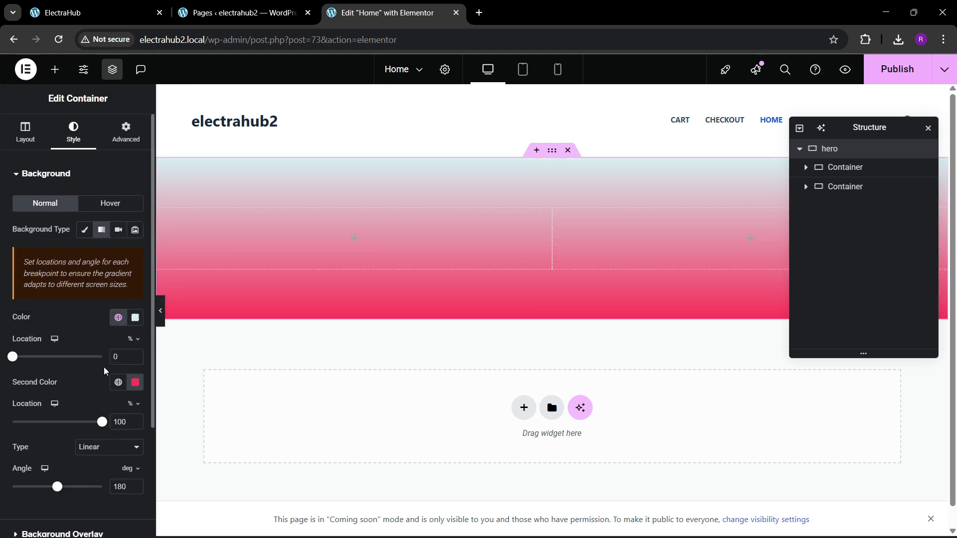
Set the second colour of the hero background gradient to #FFFFFF.
{"action": "left_click", "coordinate": [130, 385]}
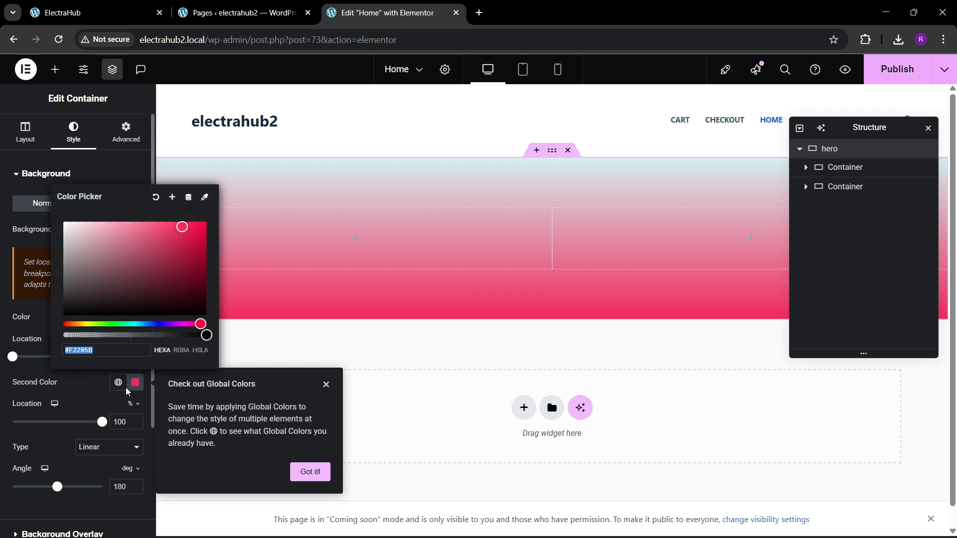
{"action": "left_click", "coordinate": [118, 382]}
{"action": "left_click", "coordinate": [135, 382]}
{"action": "type", "text": "#FFFFFF"}
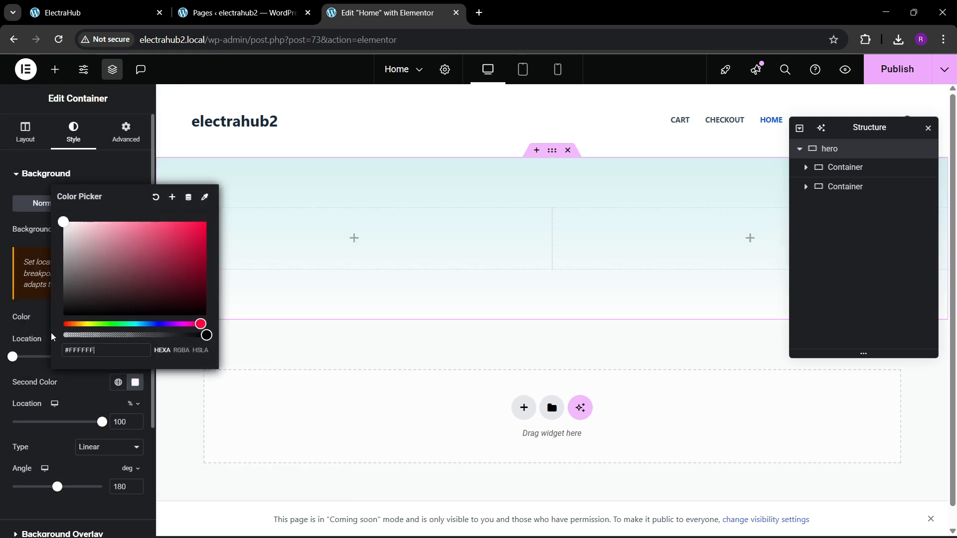
{"action": "left_click", "coordinate": [69, 395]}
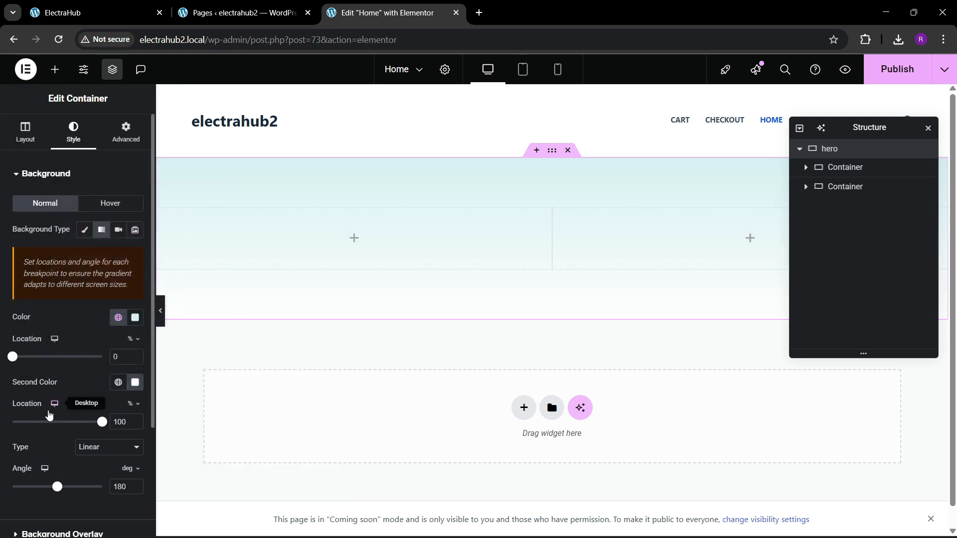
Add a Heading widget to the first inner container of hero.
{"action": "left_click", "coordinate": [77, 4]}
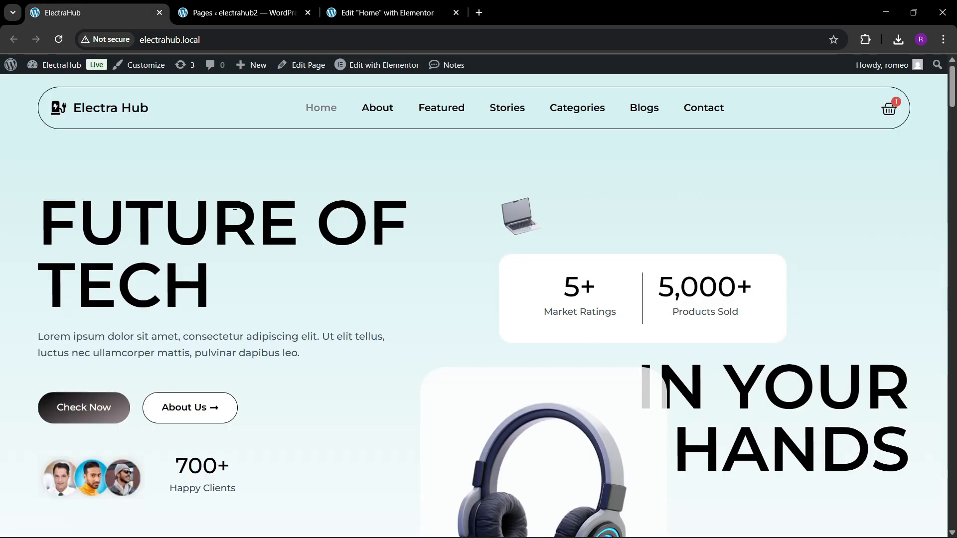
{"action": "left_click", "coordinate": [389, 4]}
{"action": "left_click", "coordinate": [55, 69]}
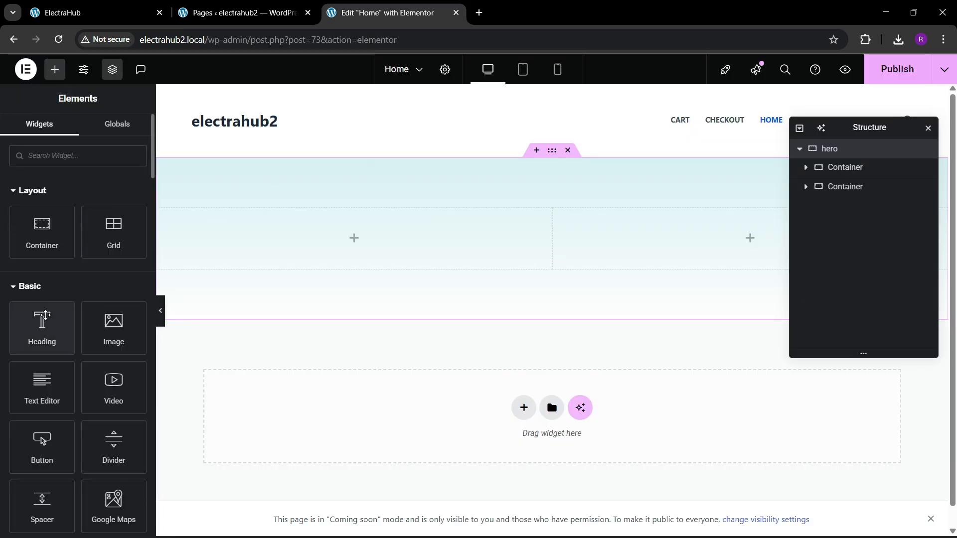
{"action": "left_click_drag", "start_coordinate": [43, 321], "coordinate": [280, 232]}
Copy the main heading from the ElectraHub reference page and replace the new heading's title with FUTURE OF TECH.
{"action": "left_click", "coordinate": [138, 4]}
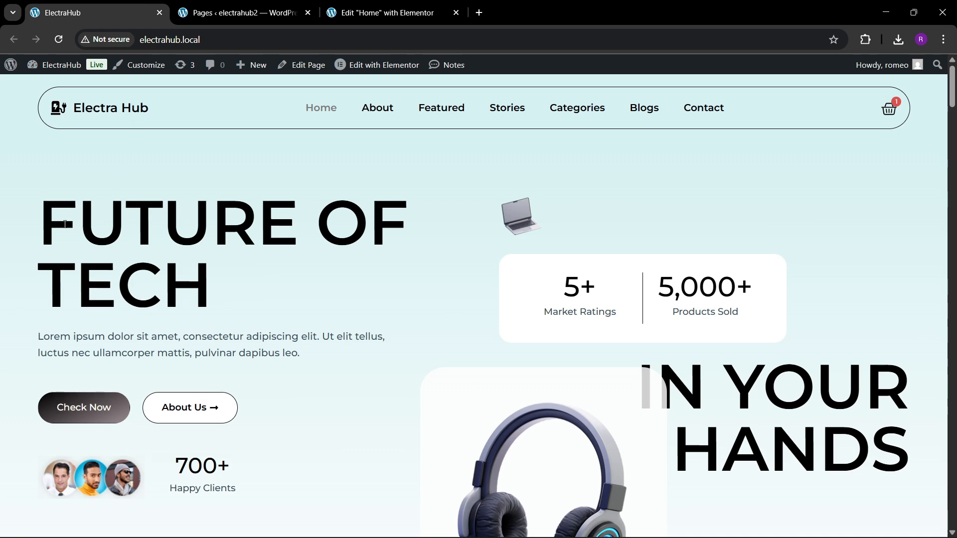
{"action": "left_click_drag", "start_coordinate": [29, 227], "coordinate": [212, 287]}
{"action": "key", "text": "ctrl+c"}
{"action": "left_click", "coordinate": [406, 12]}
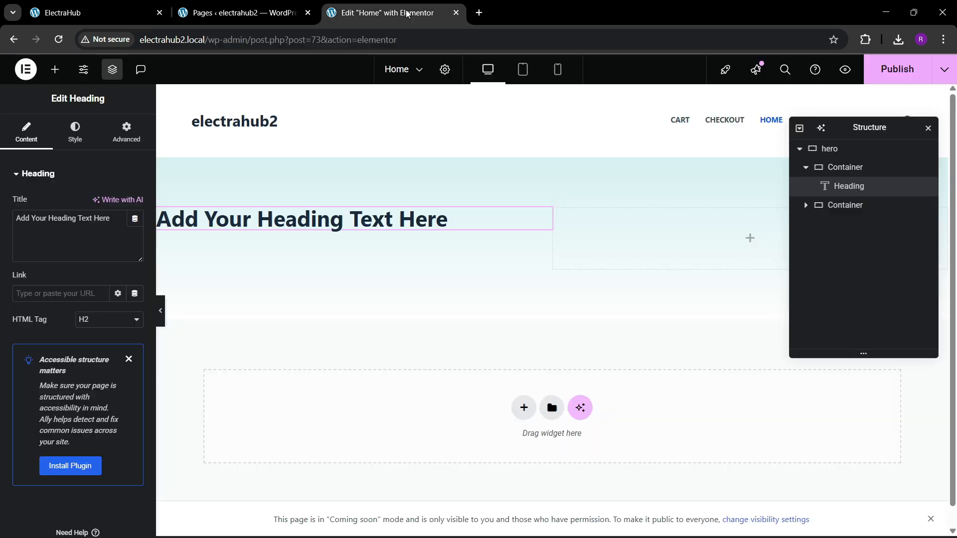
{"action": "key", "text": "ctrl+a"}
{"action": "key", "text": "ctrl+v"}
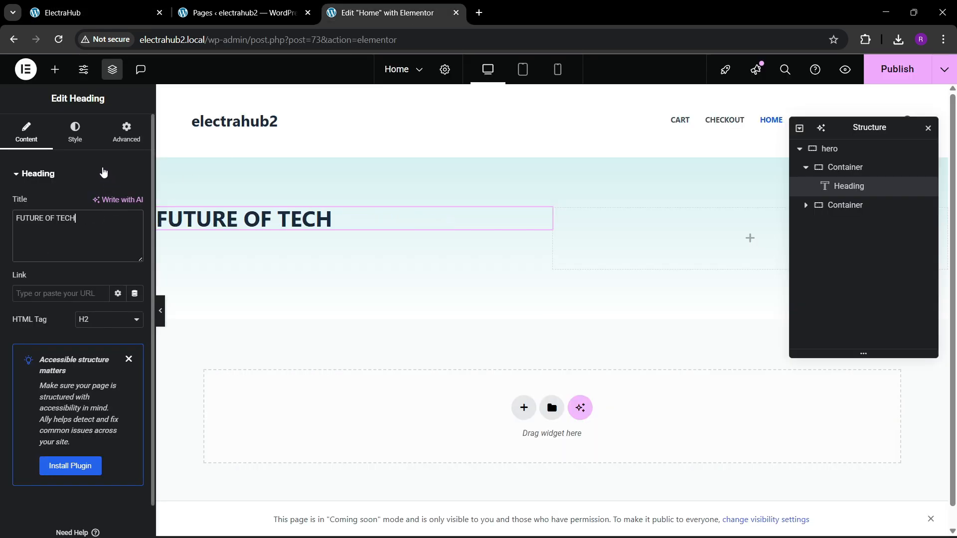
Inspect the font, size and colour of the reference page's main heading and paragraph with the Fonts Ninja extension.
{"action": "key", "text": "ctrl+1"}
{"action": "left_click", "coordinate": [866, 40]}
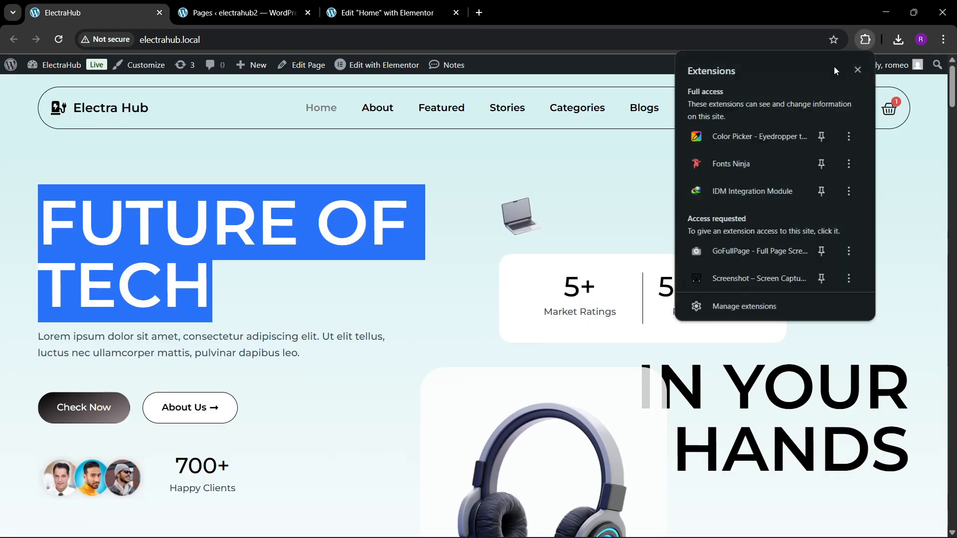
{"action": "left_click", "coordinate": [646, 272]}
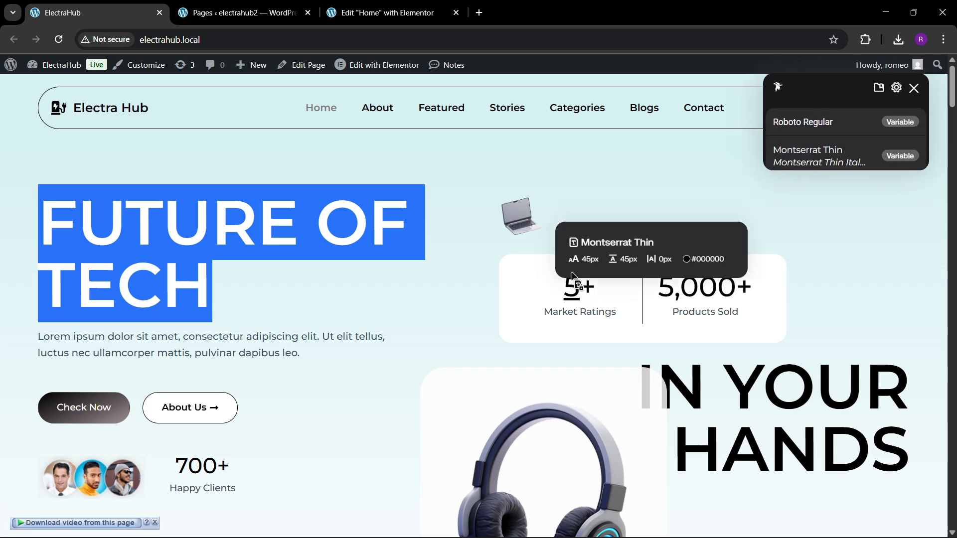
{"action": "left_click", "coordinate": [531, 325]}
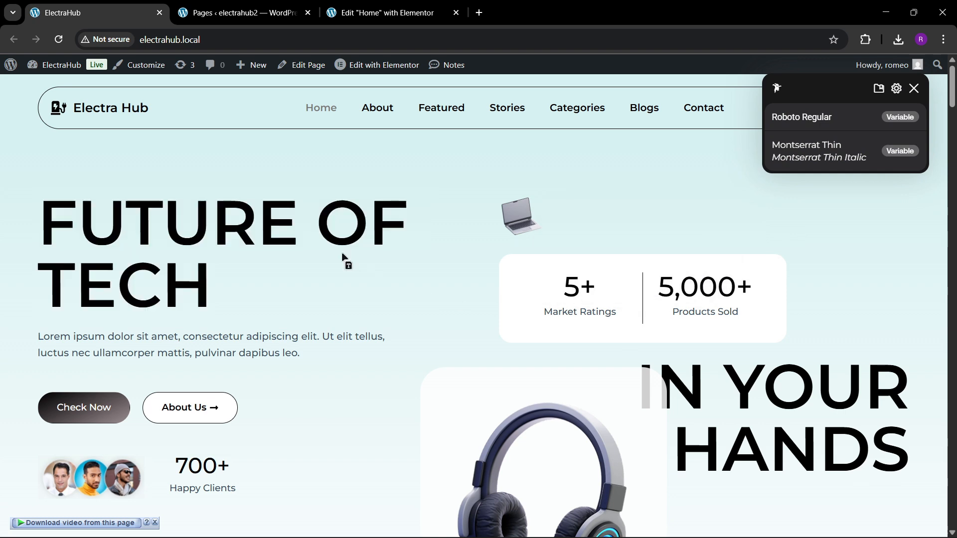
{"action": "mouse_move", "coordinate": [270, 242]}
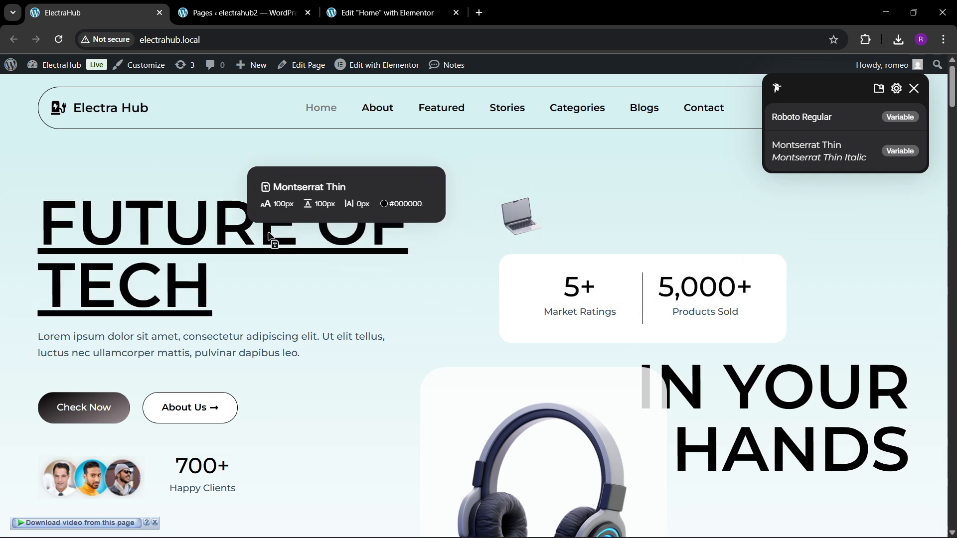
{"action": "mouse_move", "coordinate": [205, 344]}
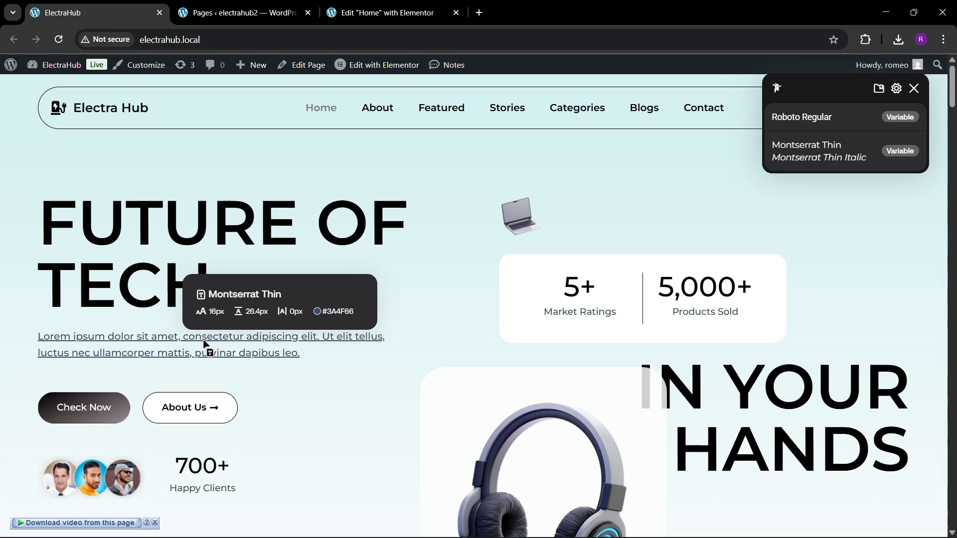
Set the FUTURE OF TECH heading's font family to Montserrat in the Home page editor, checking the font name against the reference page.
{"action": "left_click", "coordinate": [384, 13]}
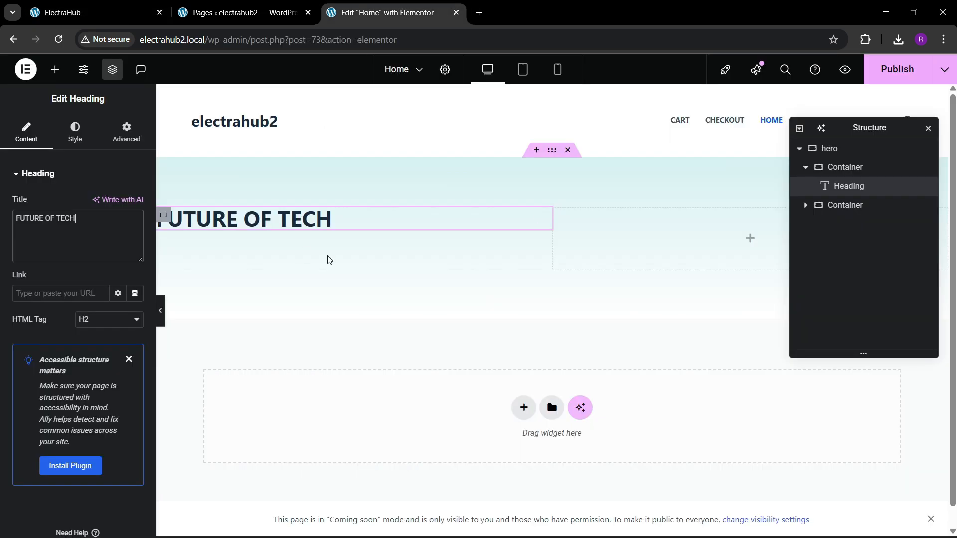
{"action": "left_click", "coordinate": [75, 132]}
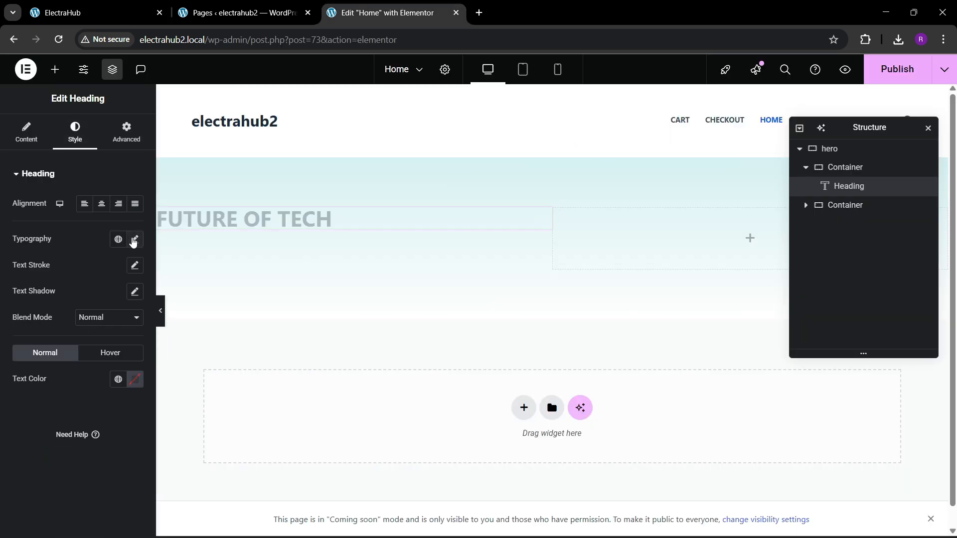
{"action": "left_click", "coordinate": [134, 239]}
{"action": "left_click", "coordinate": [90, 297]}
{"action": "type", "text": "montes"}
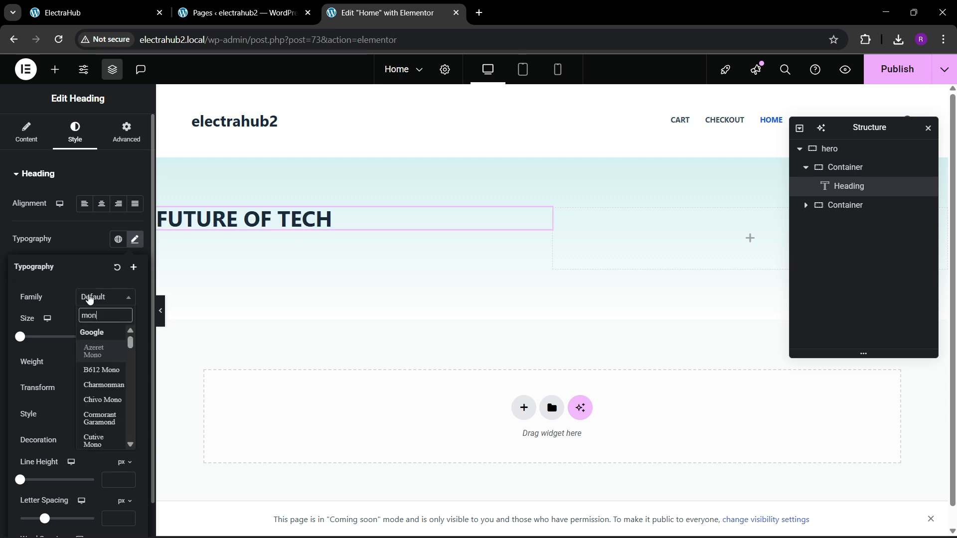
{"action": "key", "text": "BackSpace"}
{"action": "key", "text": "BackSpace"}
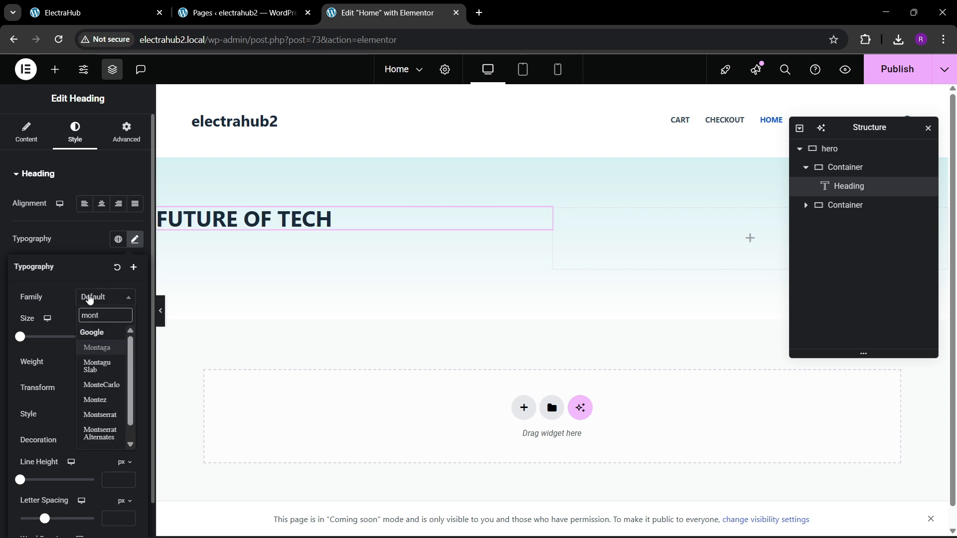
{"action": "type", "text": "es"}
{"action": "key", "text": "BackSpace"}
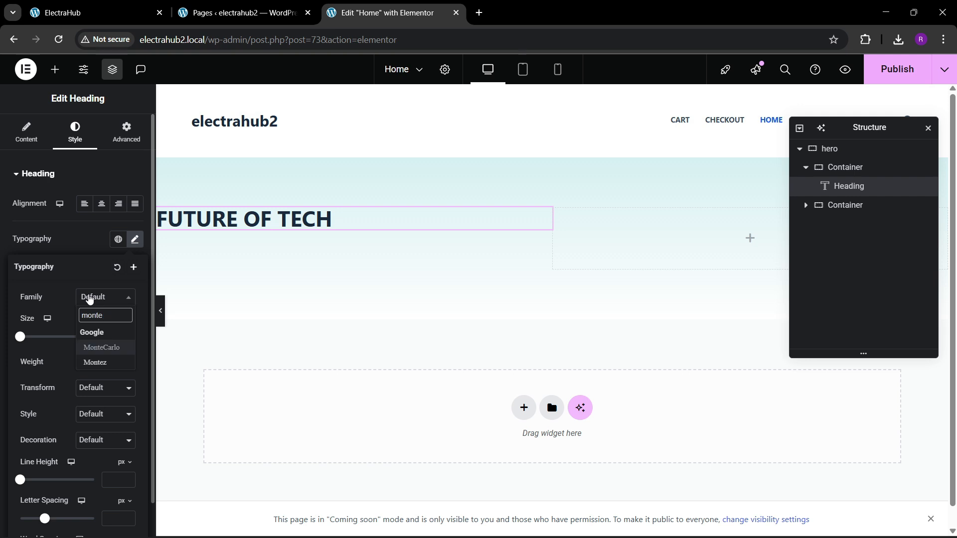
{"action": "key", "text": "BackSpace"}
{"action": "key", "text": "BackSpace"}
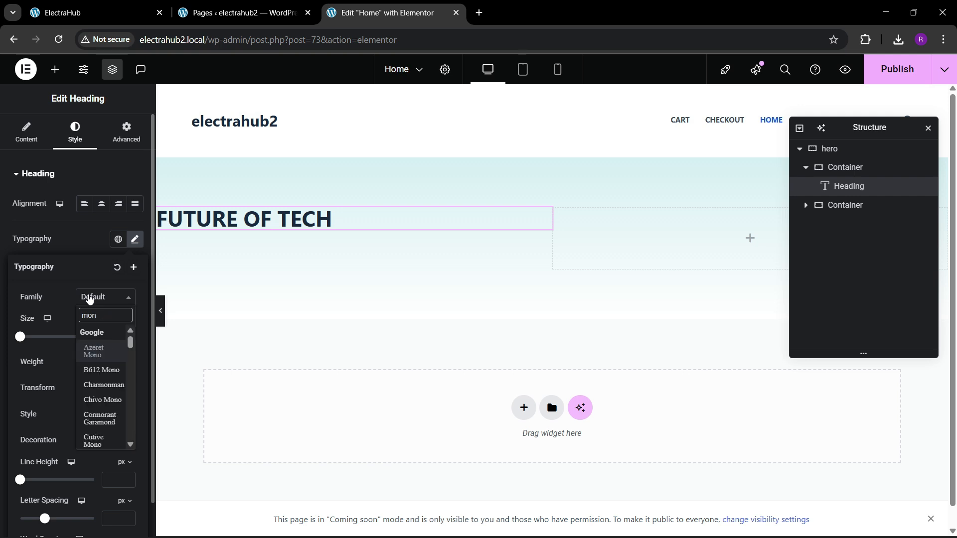
{"action": "type", "text": "t"}
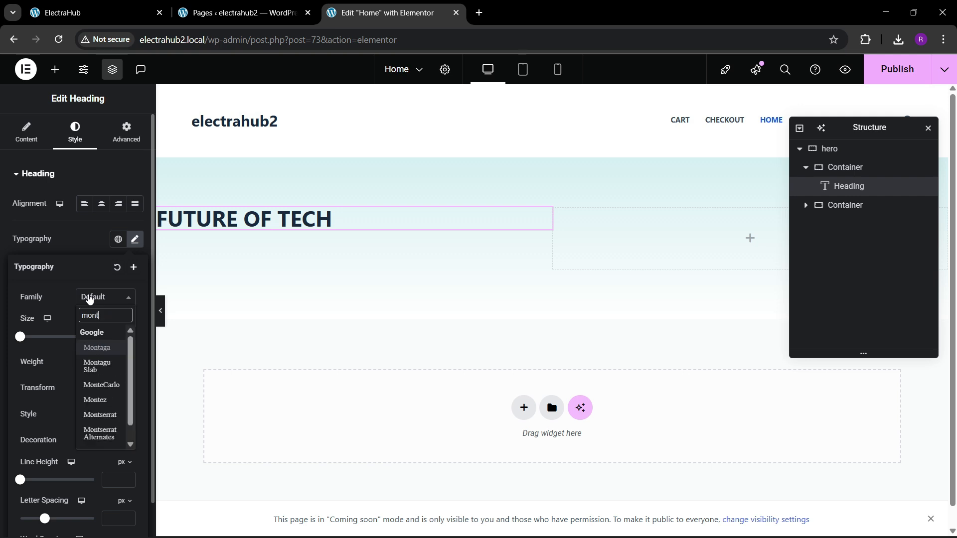
{"action": "type", "text": "e"}
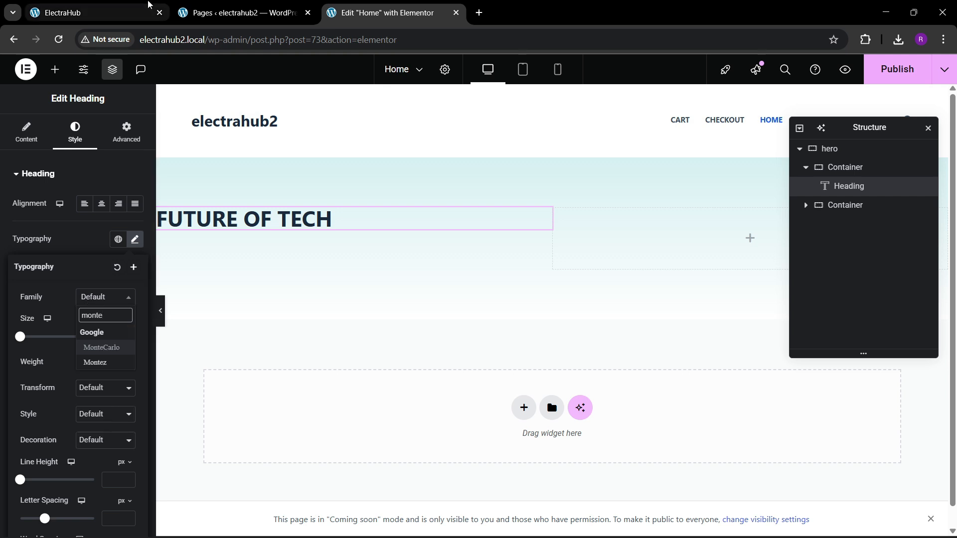
{"action": "left_click", "coordinate": [148, 3]}
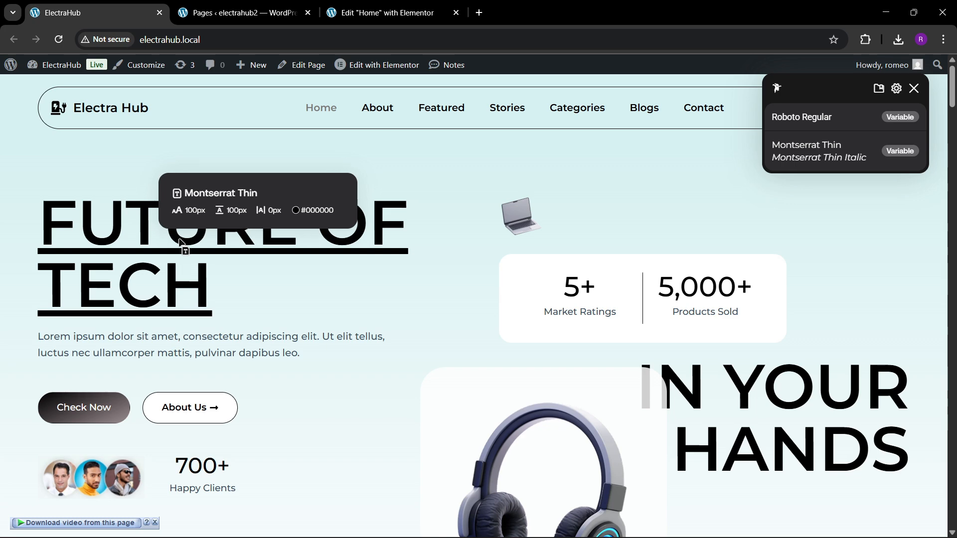
{"action": "left_click", "coordinate": [344, 13]}
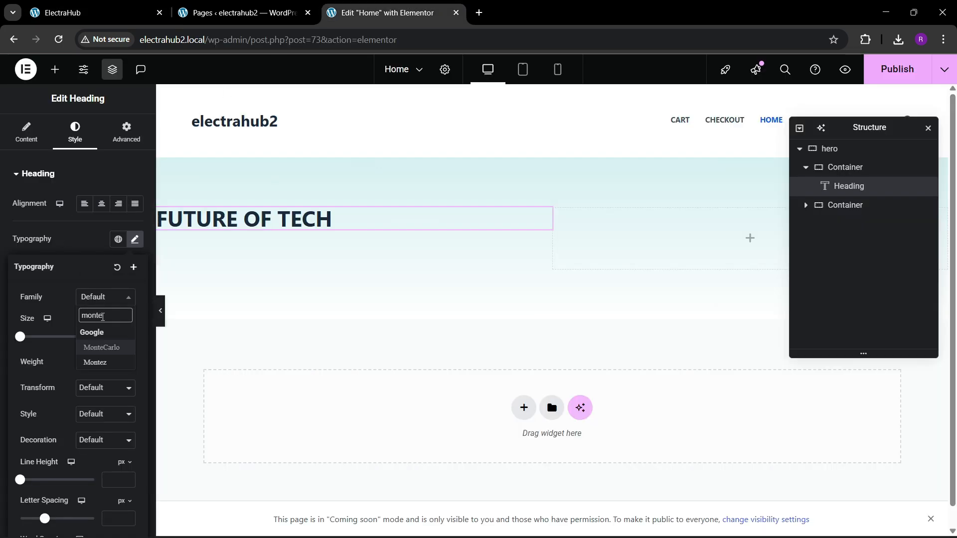
{"action": "key", "text": "BackSpace"}
{"action": "type", "text": "s"}
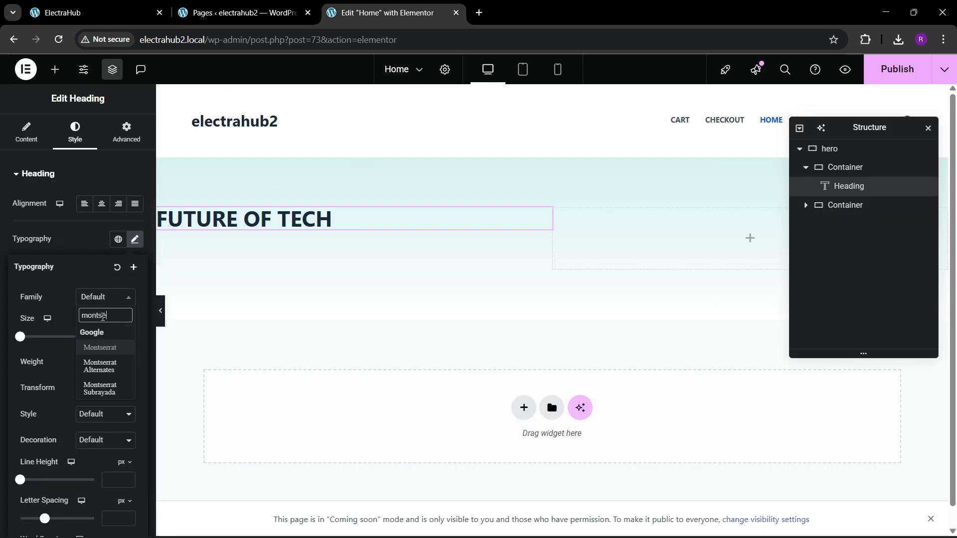
{"action": "key", "text": "Return"}
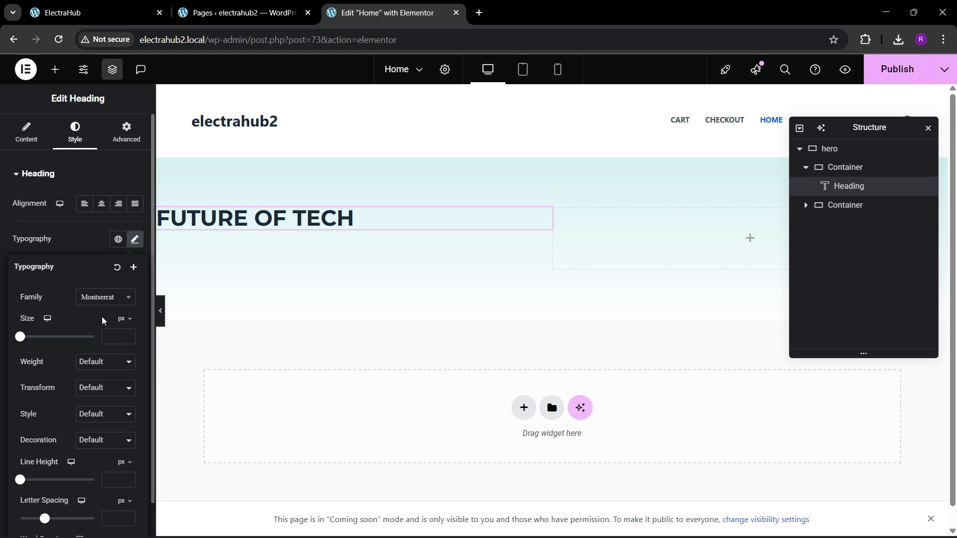
Set the heading's font size to 85 px, comparing it with the reference page's heading.
{"action": "left_click", "coordinate": [127, 335]}
{"action": "left_click_drag", "start_coordinate": [128, 337], "coordinate": [127, 341]}
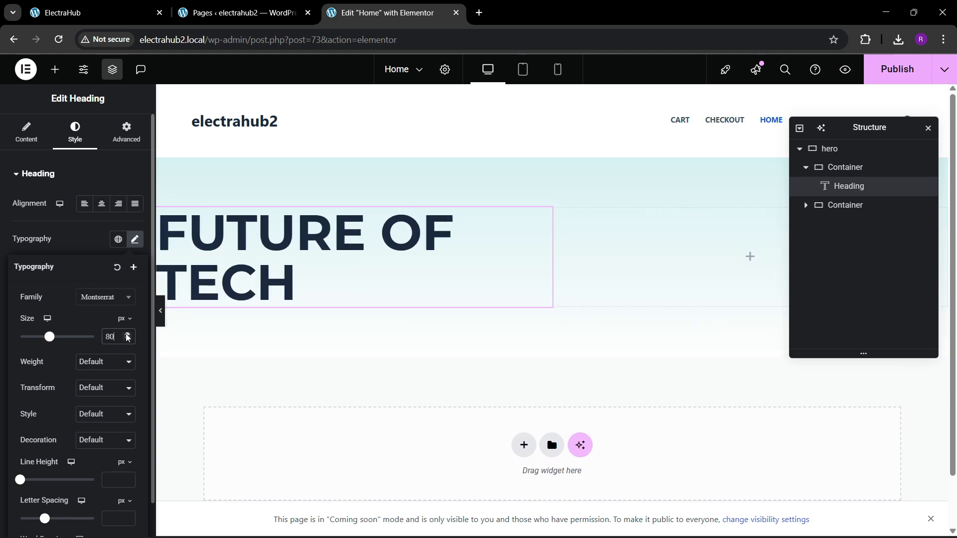
{"action": "left_click", "coordinate": [141, 14]}
{"action": "left_click", "coordinate": [413, 4]}
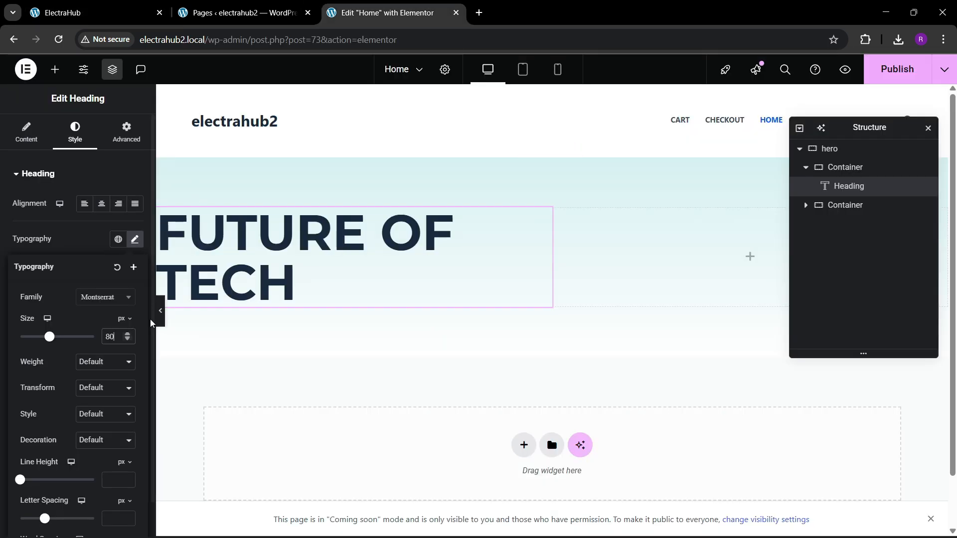
{"action": "type", "text": "85"}
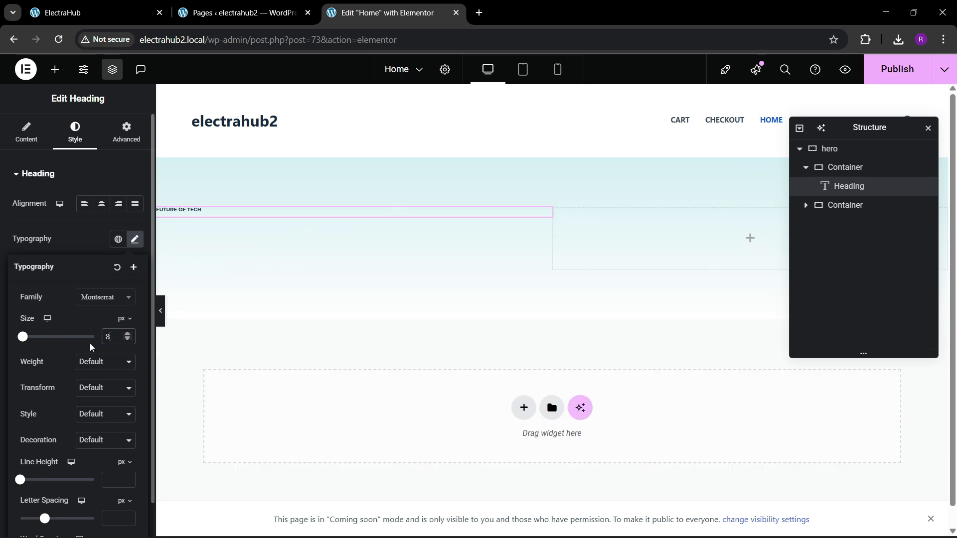
Set the heading's font weight to 600 (Semi Bold).
{"action": "left_click", "coordinate": [98, 370]}
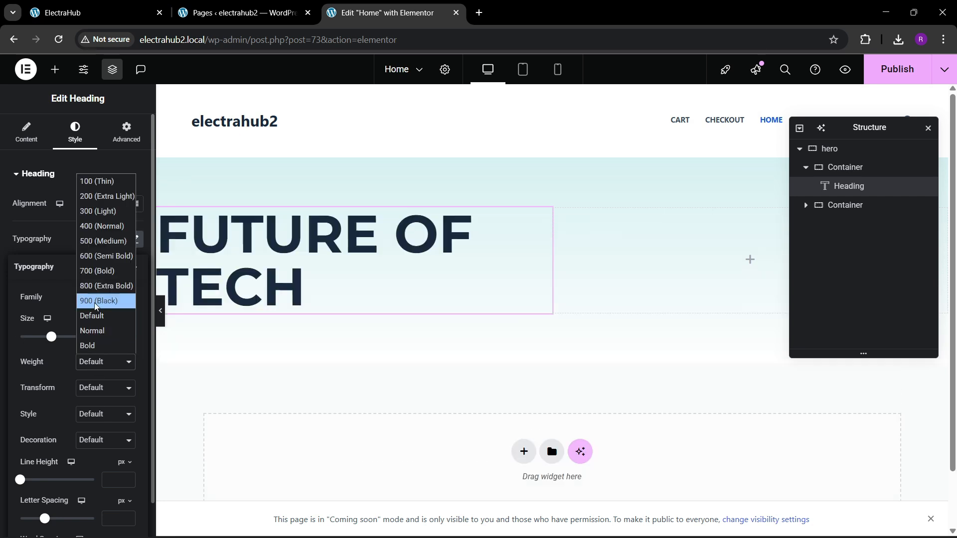
{"action": "left_click", "coordinate": [95, 249]}
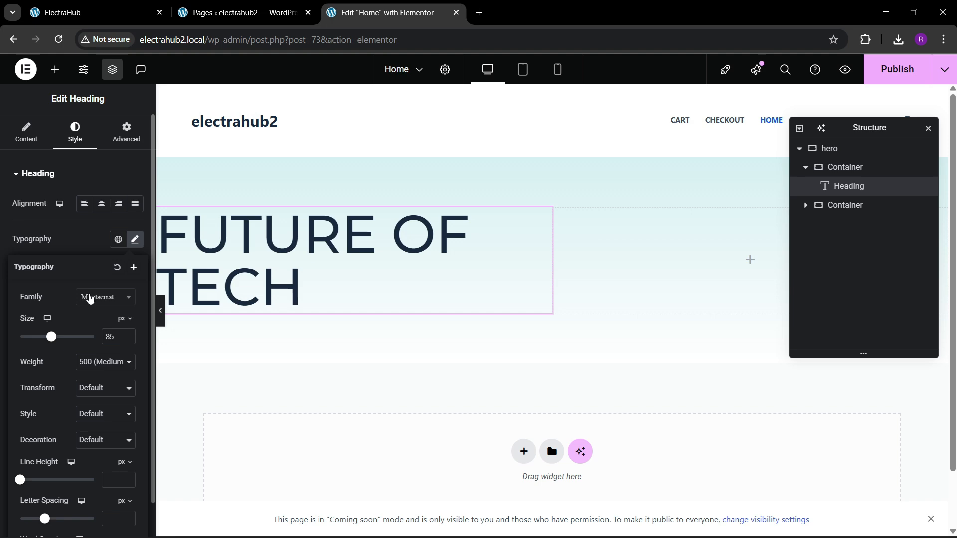
{"action": "left_click", "coordinate": [100, 362]}
{"action": "left_click", "coordinate": [102, 255]}
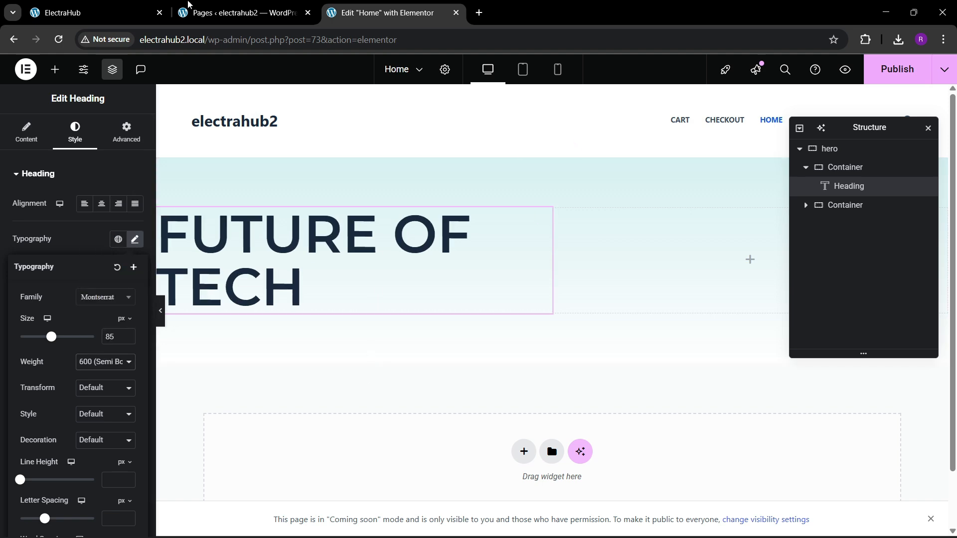
Compare the heading with the reference page and add a Text Editor widget directly below it in the Home page.
{"action": "left_click", "coordinate": [132, 8]}
{"action": "left_click", "coordinate": [359, 6]}
{"action": "left_click", "coordinate": [55, 69]}
{"action": "left_click_drag", "start_coordinate": [45, 394], "coordinate": [304, 303]}
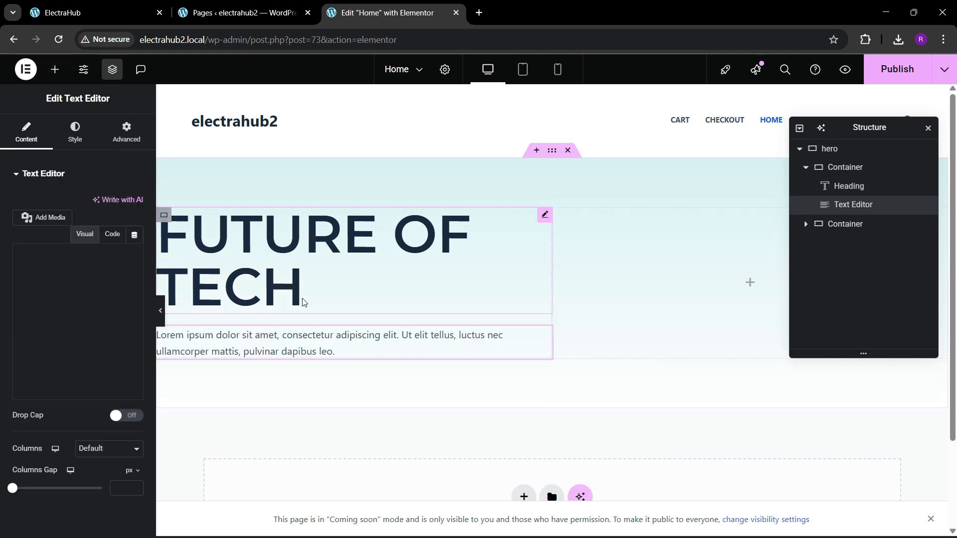
Examine the reference page's hero layout below the paragraph, close the Fonts Ninja overlay and return to the Home page editor.
{"action": "left_click", "coordinate": [125, 11]}
{"action": "left_click", "coordinate": [234, 11]}
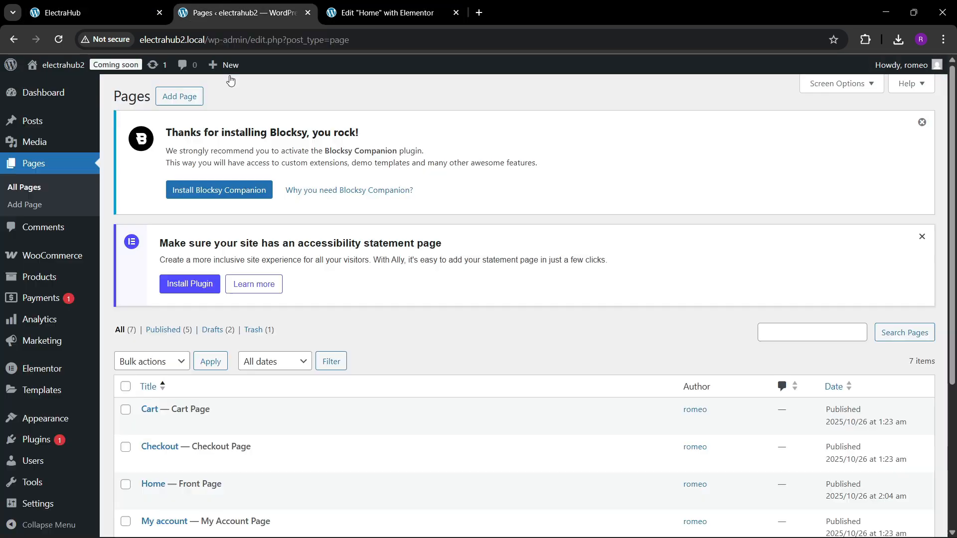
{"action": "left_click", "coordinate": [347, 6]}
{"action": "left_click", "coordinate": [115, 12]}
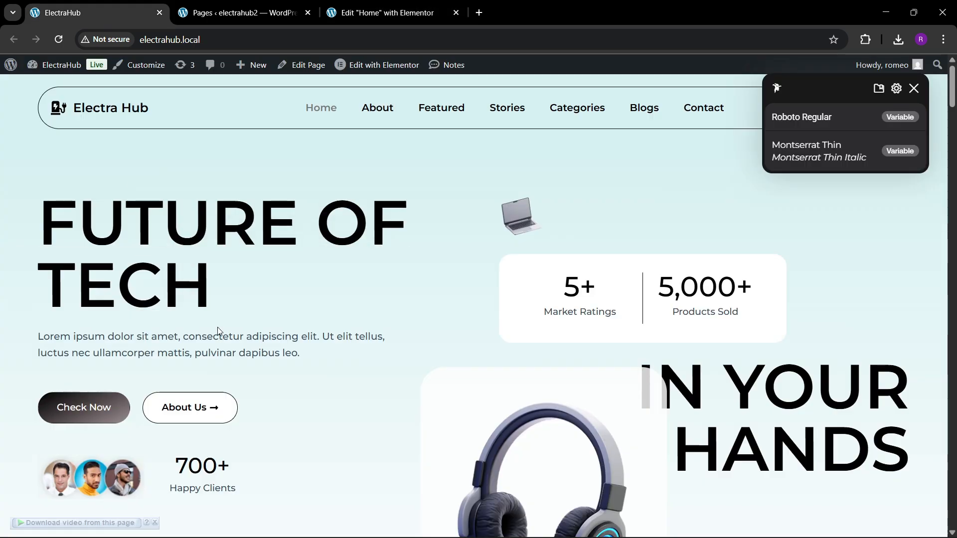
{"action": "scroll", "coordinate": [218, 332], "scroll_direction": "down", "scroll_amount": 4}
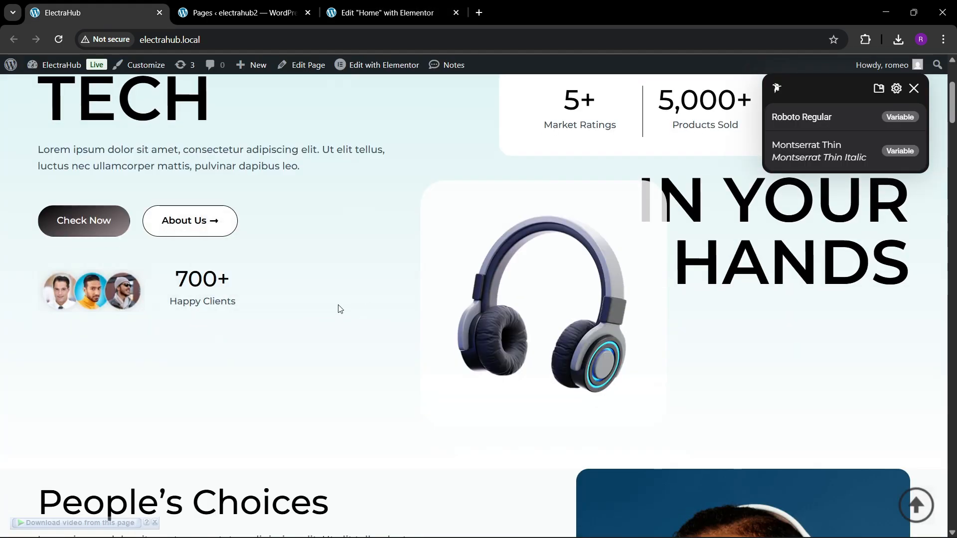
{"action": "scroll", "coordinate": [255, 267], "scroll_direction": "up", "scroll_amount": 3}
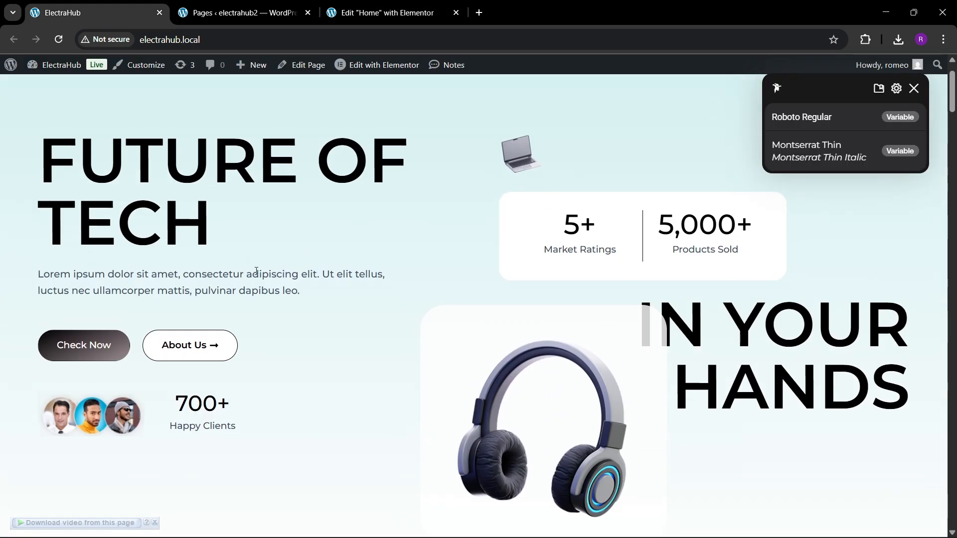
{"action": "left_click", "coordinate": [915, 90]}
{"action": "left_click", "coordinate": [359, 13]}
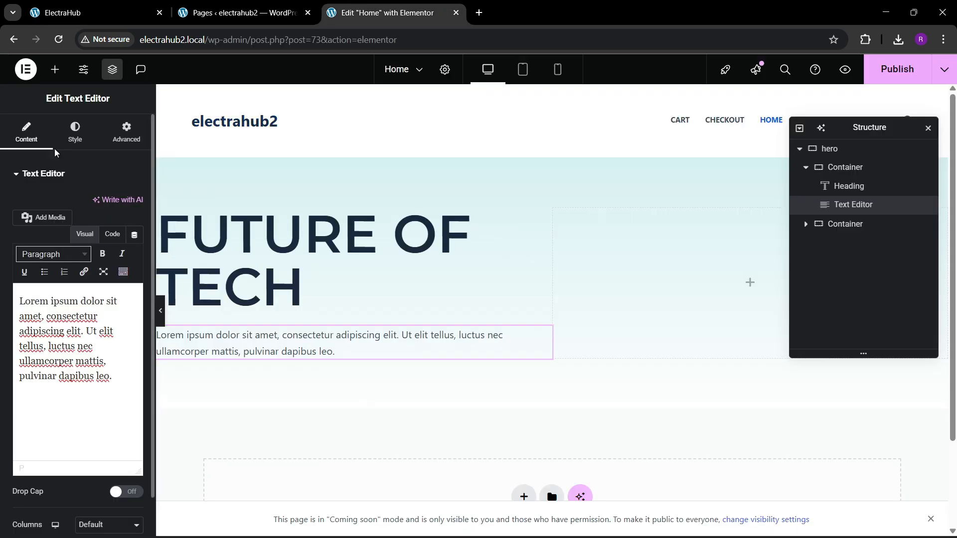
Add a container below the paragraph text and set its padding to 0 on all sides.
{"action": "left_click", "coordinate": [55, 69]}
{"action": "left_click_drag", "start_coordinate": [41, 232], "coordinate": [337, 348]}
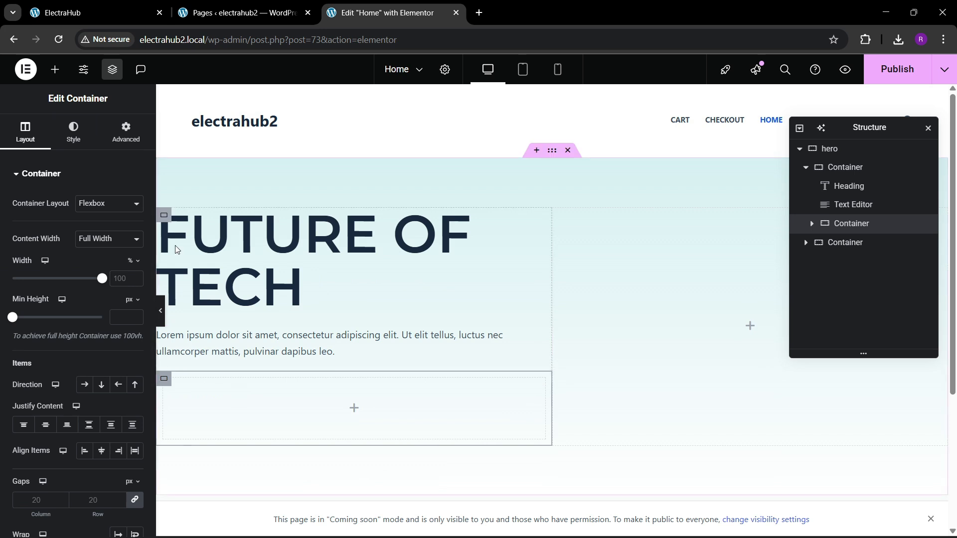
{"action": "left_click", "coordinate": [125, 132]}
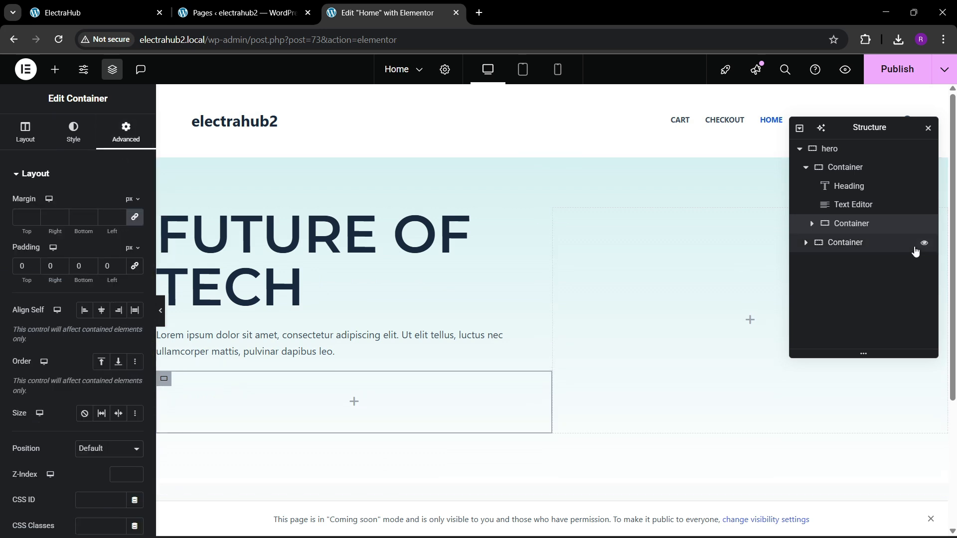
Rename the new container as btn box and add a Button widget inside it.
{"action": "left_click", "coordinate": [856, 227]}
{"action": "type", "text": "btn box"}
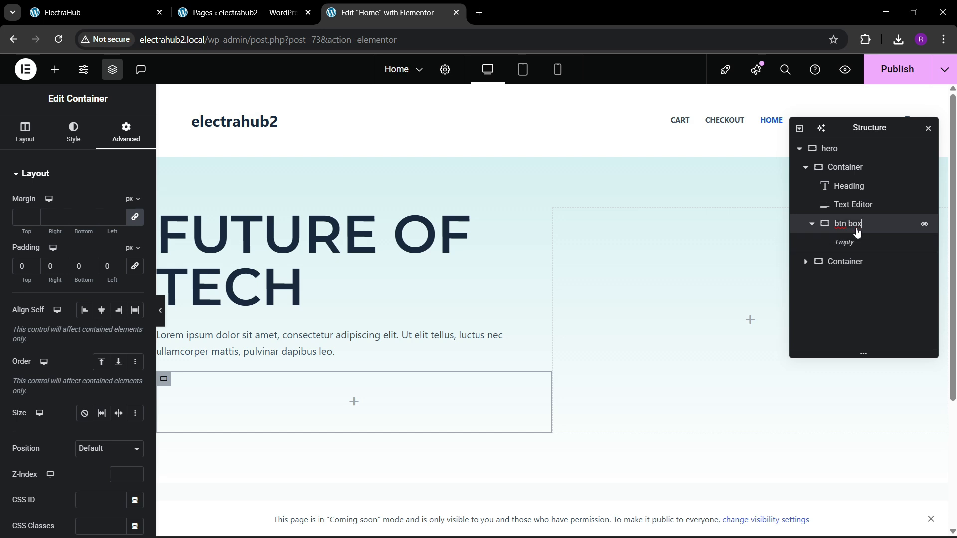
{"action": "left_click", "coordinate": [55, 70]}
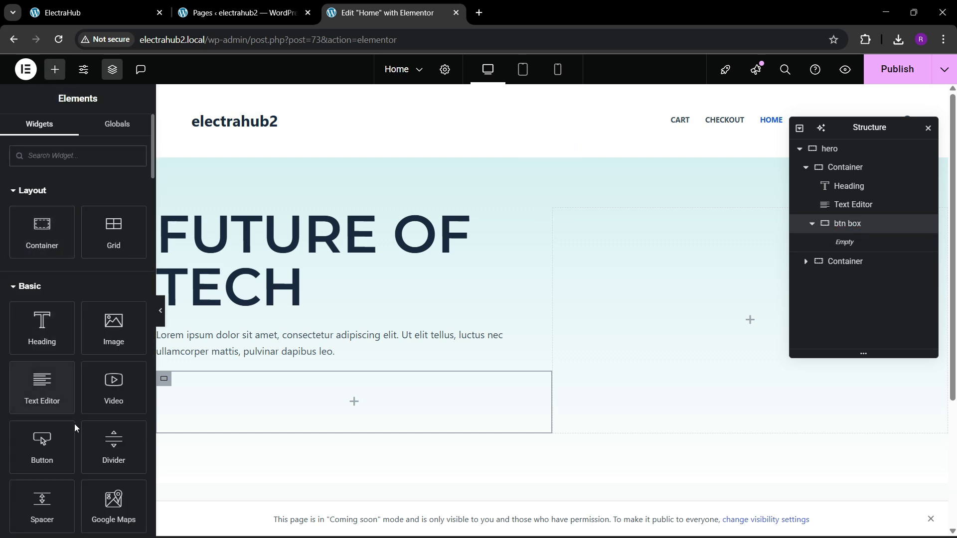
{"action": "left_click_drag", "start_coordinate": [65, 436], "coordinate": [286, 408]}
Check the first button's label on the reference page and set the new button's text to Check Now.
{"action": "left_click", "coordinate": [152, 4]}
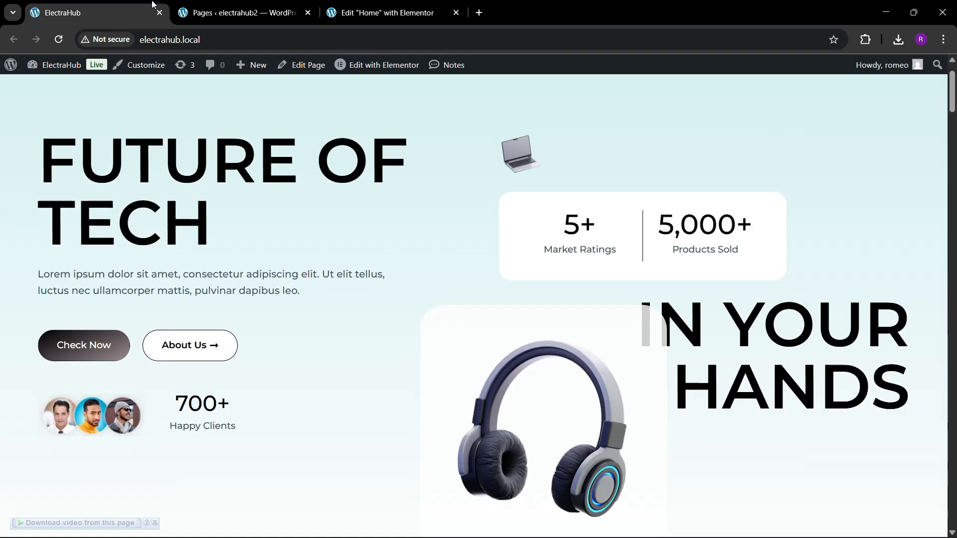
{"action": "left_click", "coordinate": [389, 10]}
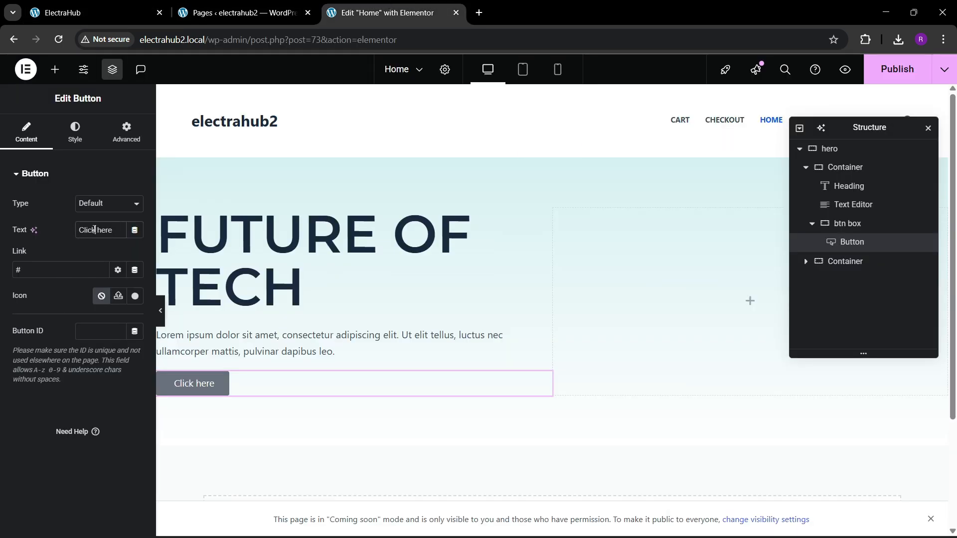
{"action": "key", "text": "BackSpace"}
{"action": "type", "text": "Che"}
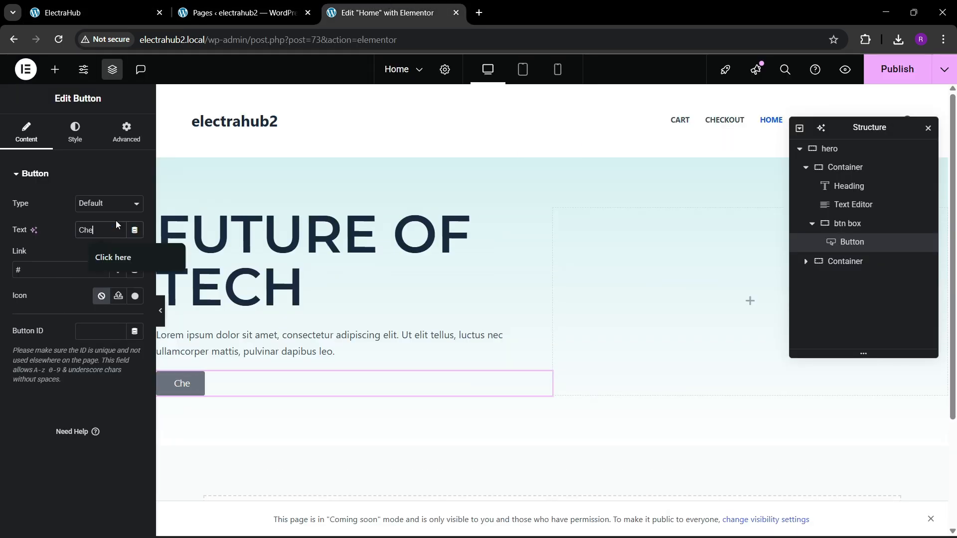
{"action": "key", "text": "BackSpace"}
{"action": "key", "text": "BackSpace"}
{"action": "key", "text": "BackSpace"}
{"action": "key", "text": "BackSpace"}
{"action": "type", "text": "n"}
{"action": "key", "text": "BackSpace"}
{"action": "type", "text": "Now"}
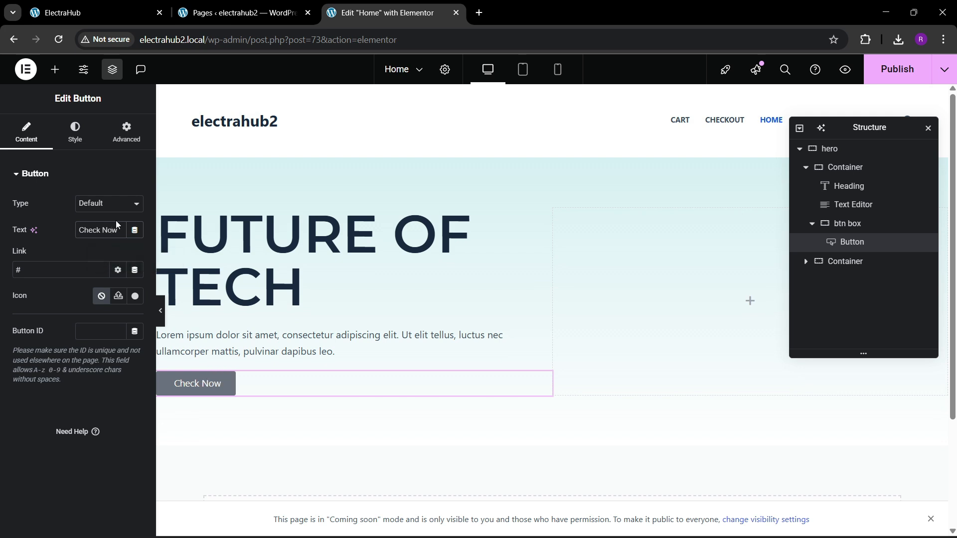
Check the first button's look on the reference page and give the new button a gradient background starting in global black.
{"action": "key", "text": "ctrl+1"}
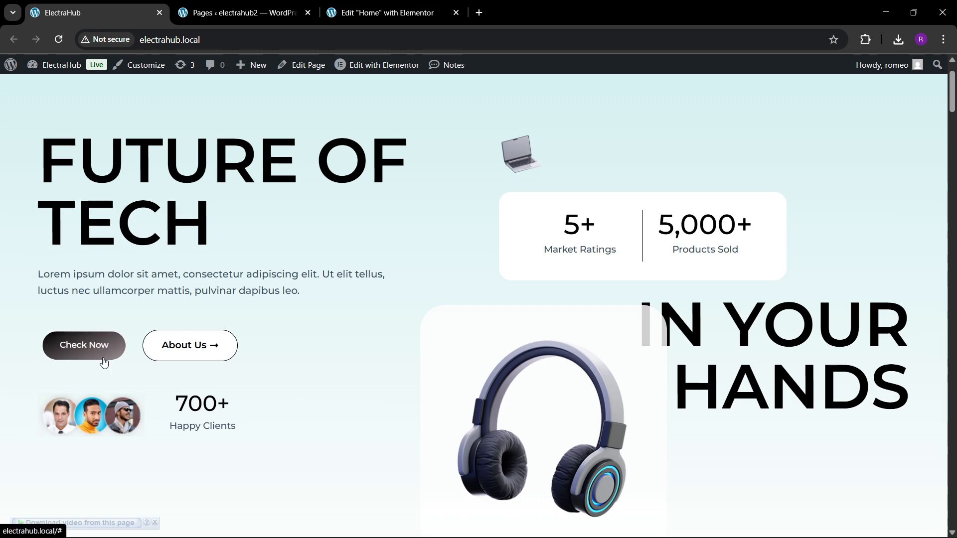
{"action": "left_click", "coordinate": [339, 4]}
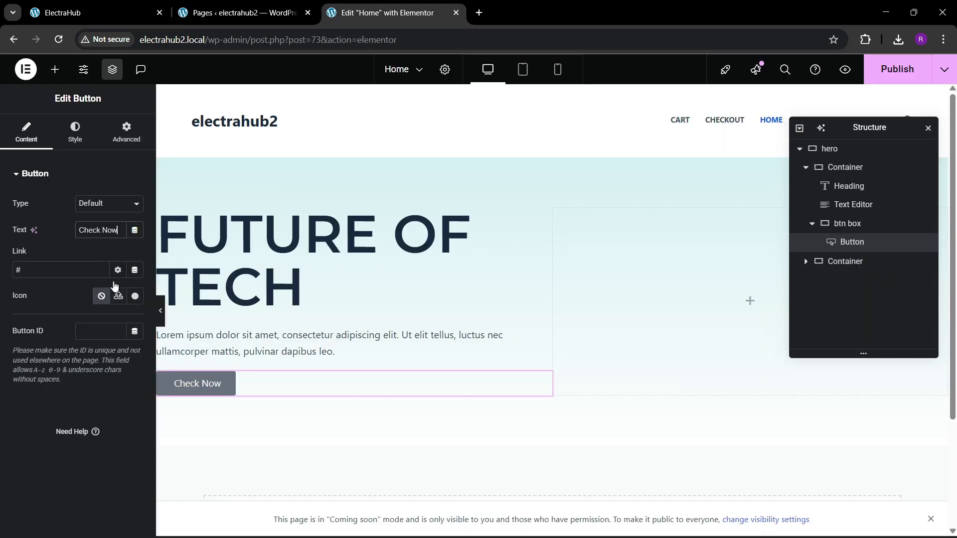
{"action": "left_click", "coordinate": [73, 138]}
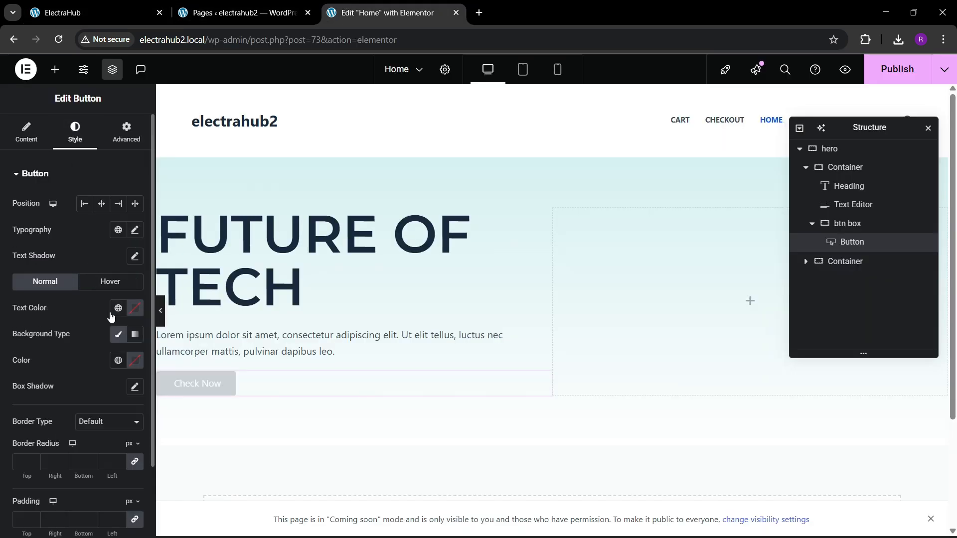
{"action": "left_click", "coordinate": [135, 335]}
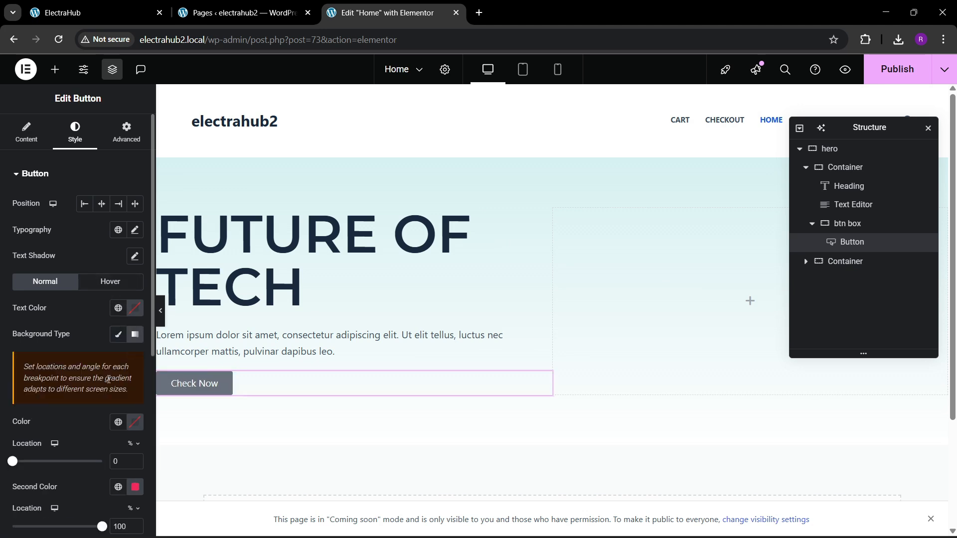
{"action": "scroll", "coordinate": [106, 408], "scroll_direction": "down", "scroll_amount": 2}
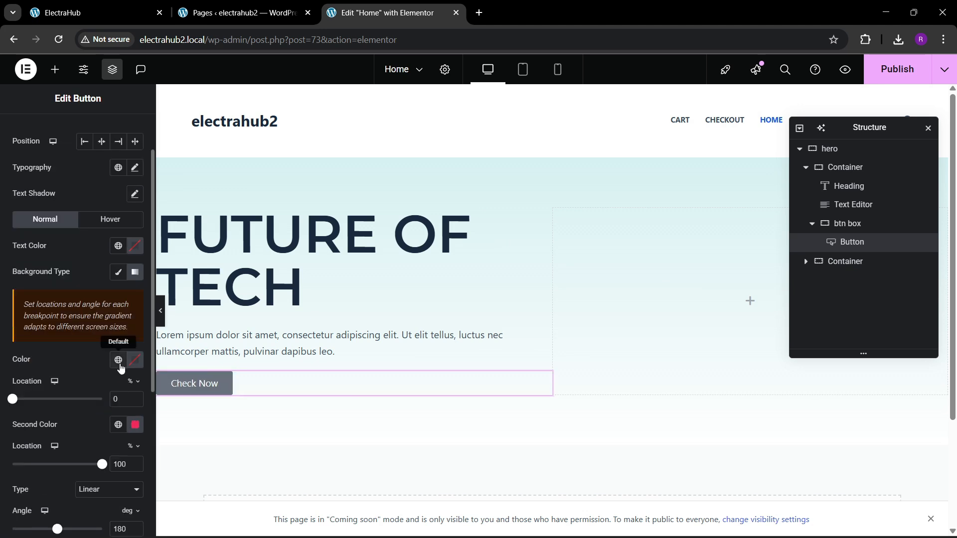
{"action": "left_click", "coordinate": [120, 363]}
{"action": "left_click", "coordinate": [70, 240]}
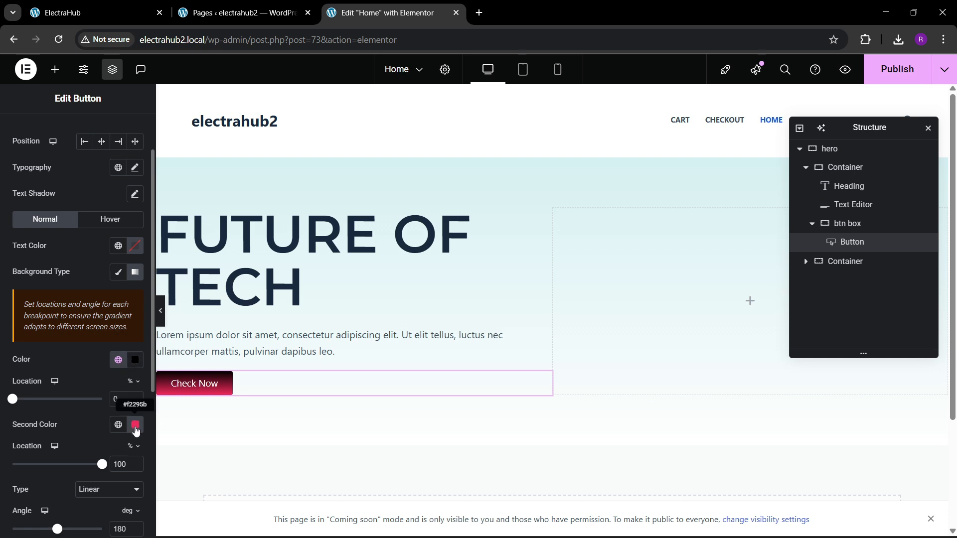
Set the second color of the button's background gradient to the greyish #A59A9D.
{"action": "left_click", "coordinate": [135, 424]}
{"action": "left_click_drag", "start_coordinate": [181, 269], "coordinate": [14, 252]}
{"action": "left_click", "coordinate": [75, 441]}
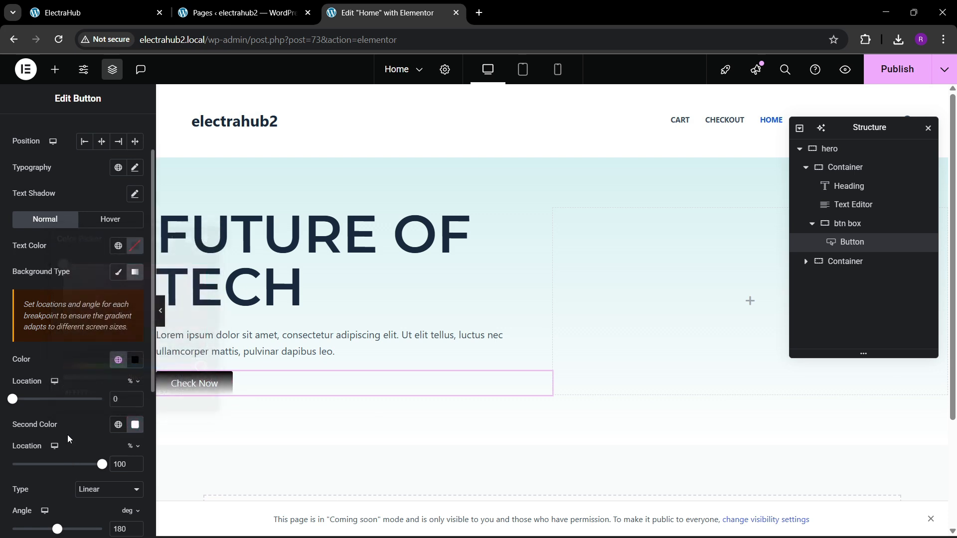
{"action": "left_click", "coordinate": [135, 424]}
{"action": "left_click_drag", "start_coordinate": [133, 326], "coordinate": [72, 297]}
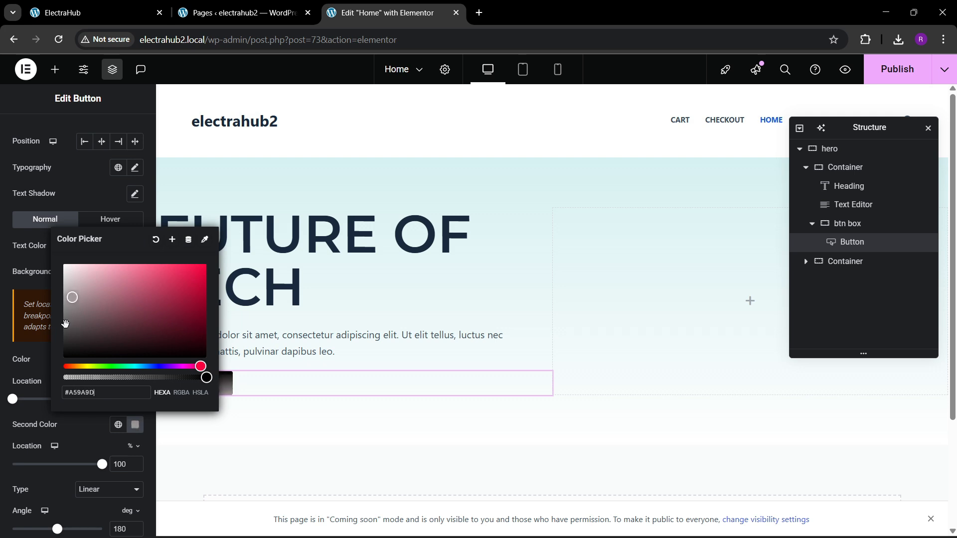
{"action": "left_click", "coordinate": [71, 434]}
Set the Check Now button's font size to 16 px in its typography settings.
{"action": "scroll", "coordinate": [83, 426], "scroll_direction": "down", "scroll_amount": 2}
{"action": "scroll", "coordinate": [103, 300], "scroll_direction": "up", "scroll_amount": 3}
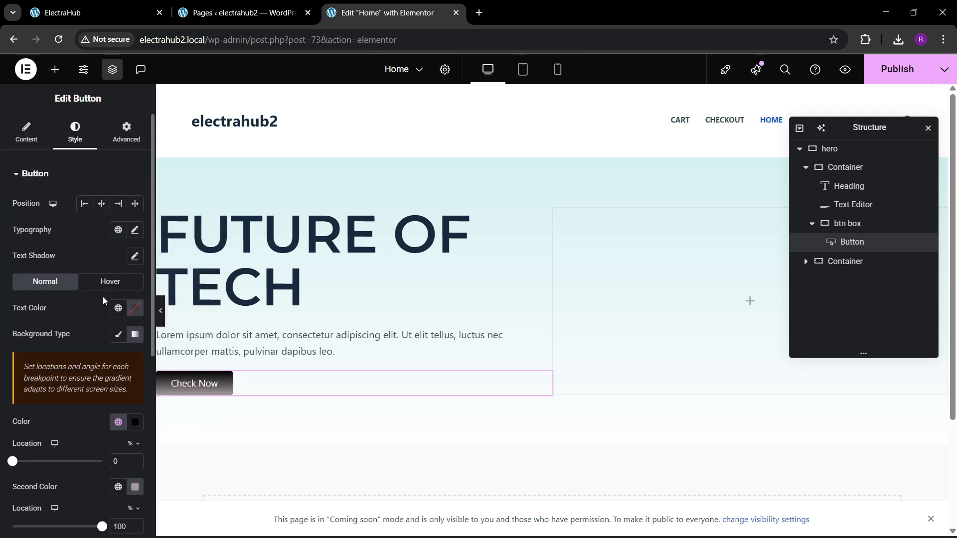
{"action": "left_click", "coordinate": [135, 230]}
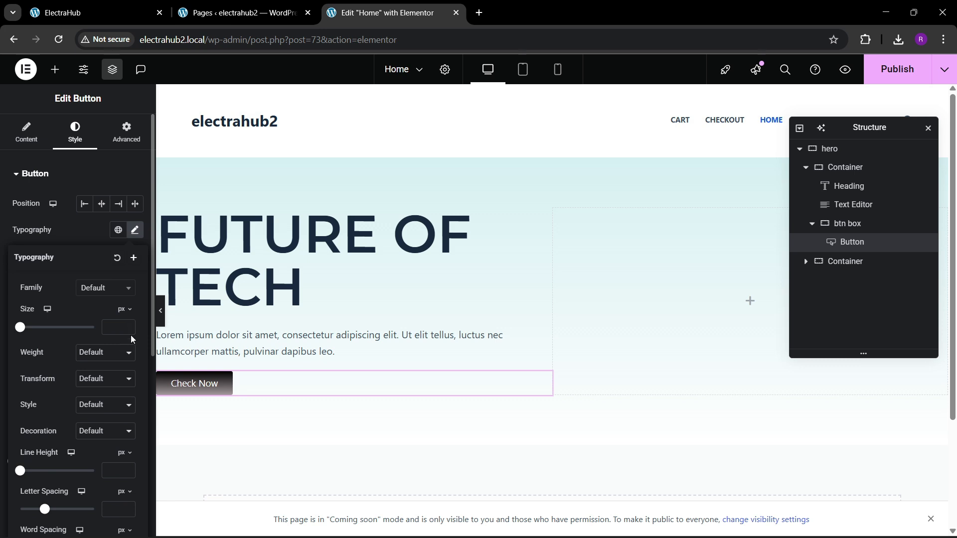
{"action": "left_click", "coordinate": [129, 325]}
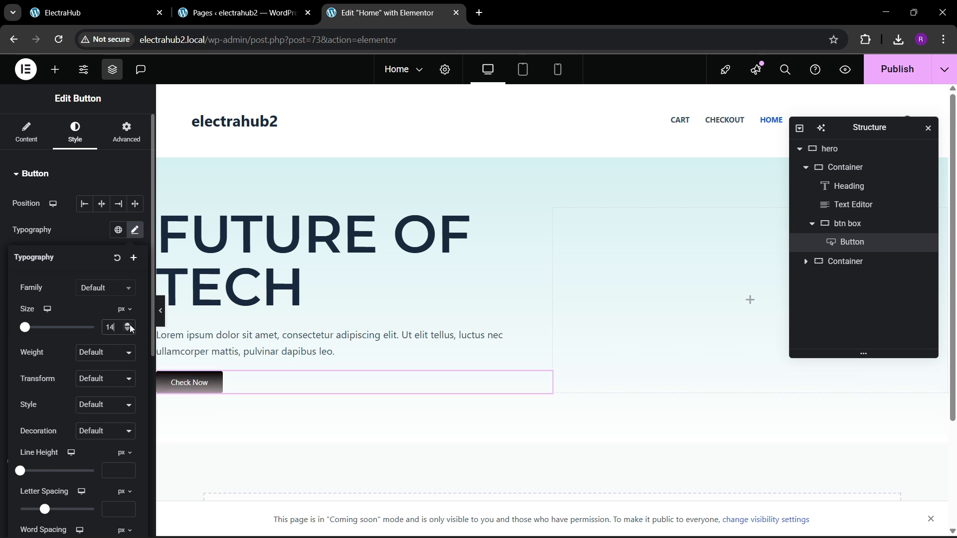
{"action": "left_click", "coordinate": [129, 325]}
{"action": "left_click", "coordinate": [130, 325]}
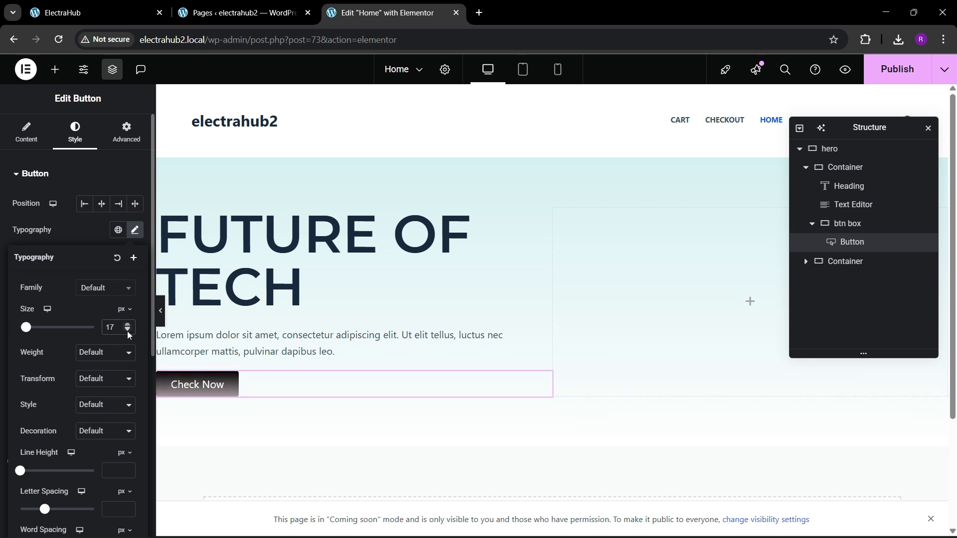
{"action": "left_click", "coordinate": [128, 330]}
Set the Check Now button's padding to 15 px for top and bottom and 30 px for right and left.
{"action": "scroll", "coordinate": [45, 355], "scroll_direction": "down", "scroll_amount": 5}
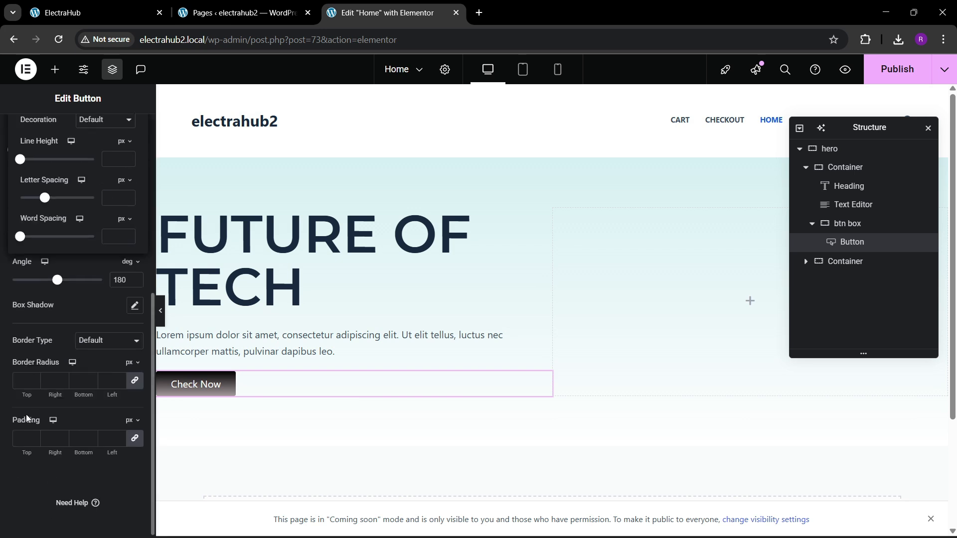
{"action": "left_click", "coordinate": [23, 438]}
{"action": "type", "text": "15"}
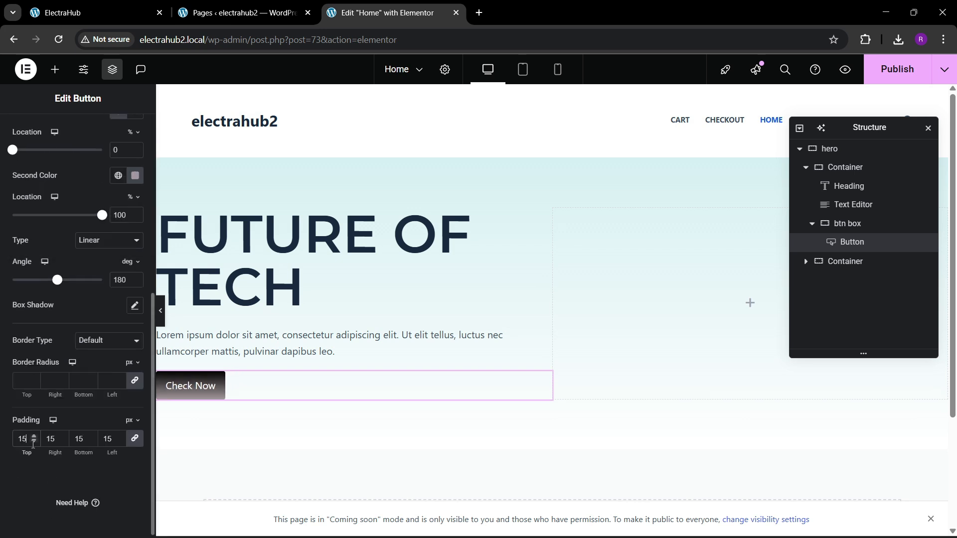
{"action": "left_click", "coordinate": [133, 437]}
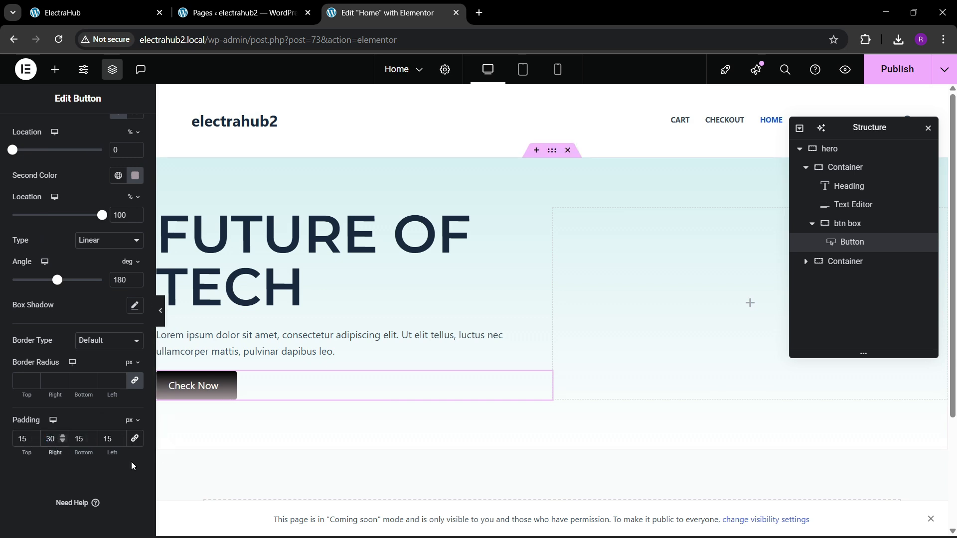
{"action": "type", "text": "30"}
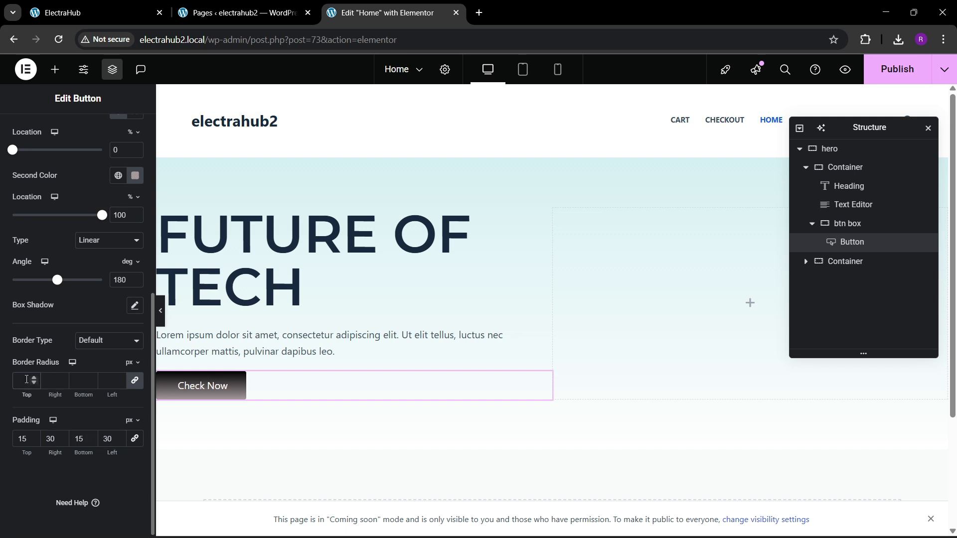
Set the Check Now button's border radius to 100 px on all corners and compare it with the reference page.
{"action": "left_click", "coordinate": [26, 380]}
{"action": "type", "text": "100"}
{"action": "left_click", "coordinate": [63, 12]}
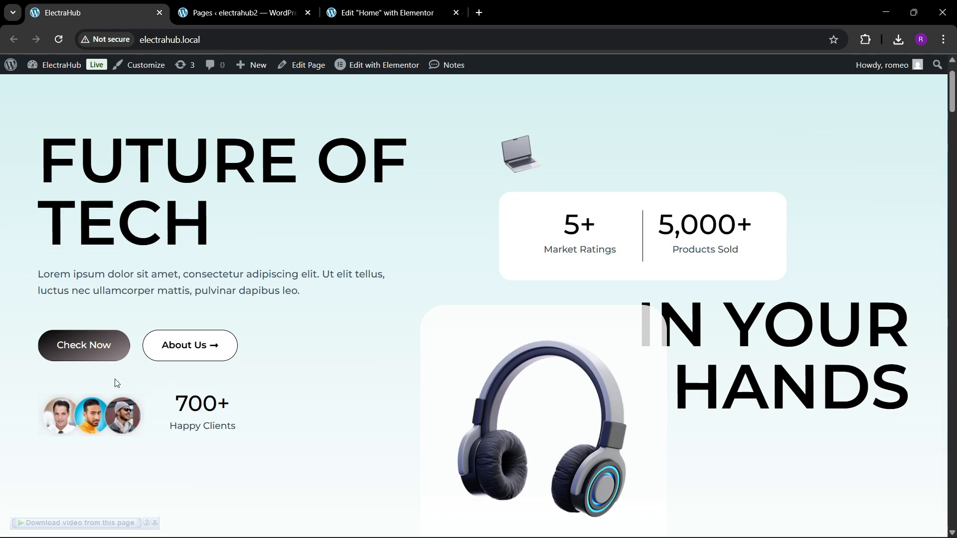
{"action": "left_click", "coordinate": [448, 4]}
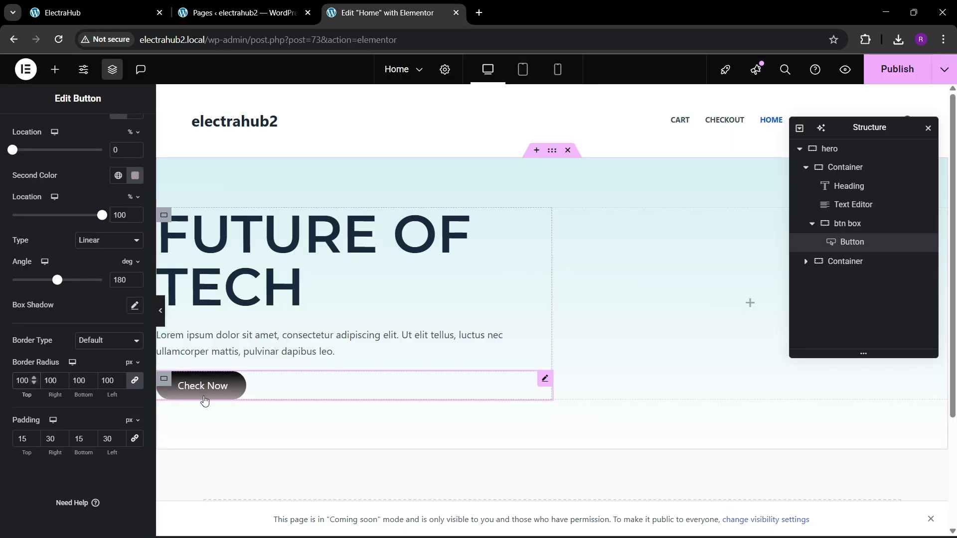
Duplicate the Check Now button inside the btn box container.
{"action": "scroll", "coordinate": [67, 205], "scroll_direction": "up", "scroll_amount": 10}
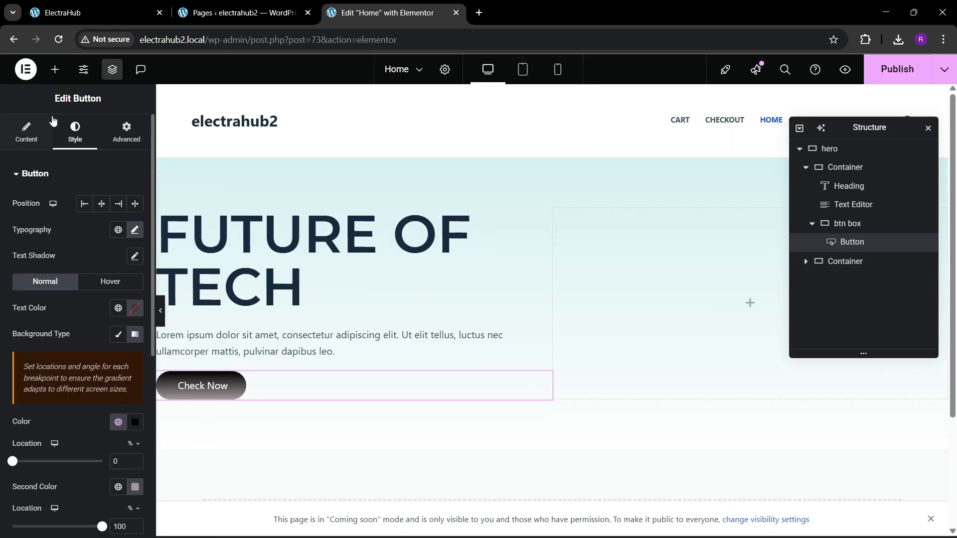
{"action": "left_click", "coordinate": [55, 69]}
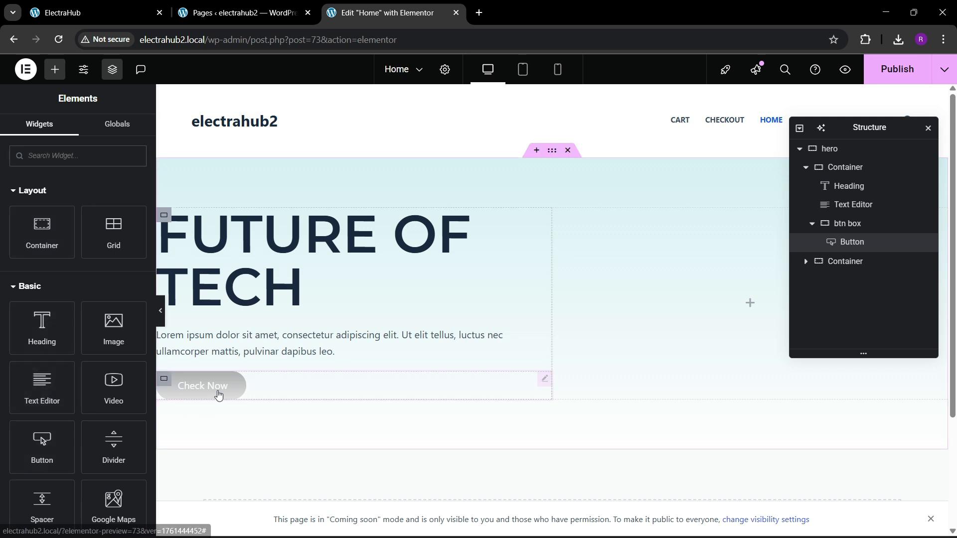
{"action": "left_click", "coordinate": [214, 387]}
{"action": "right_click", "coordinate": [218, 386]}
{"action": "left_click", "coordinate": [262, 283]}
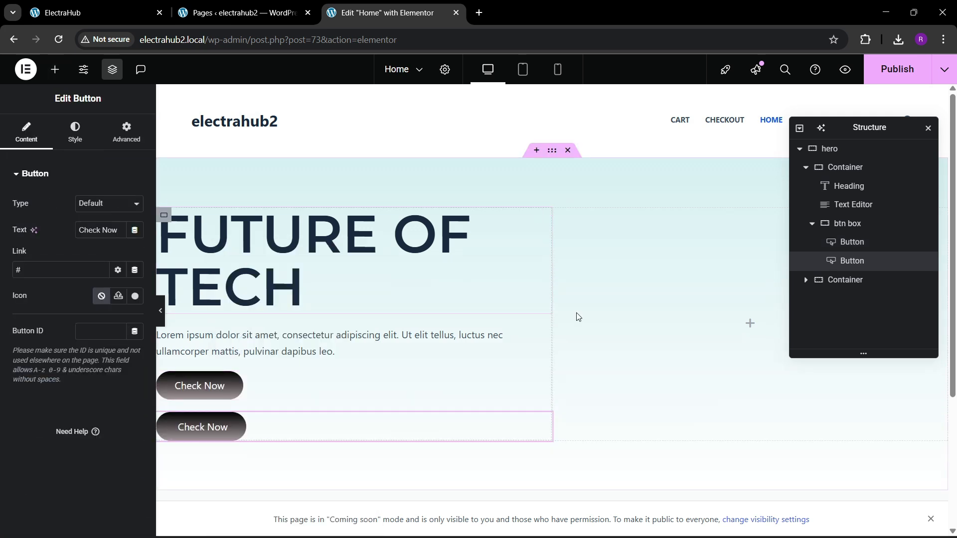
Lay out the btn box container's items in a row, justified to the start and aligned to the center.
{"action": "left_click", "coordinate": [847, 224]}
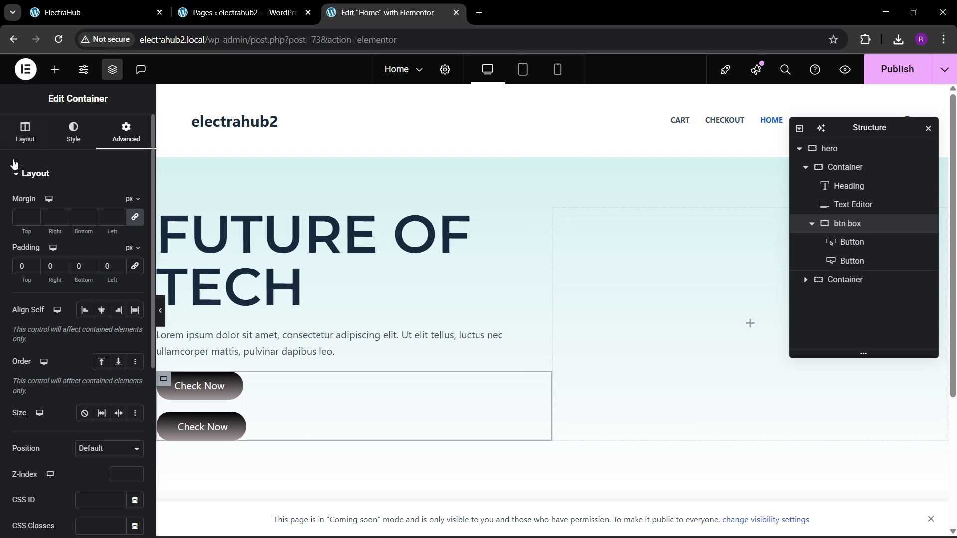
{"action": "left_click", "coordinate": [25, 133]}
{"action": "left_click", "coordinate": [85, 385]}
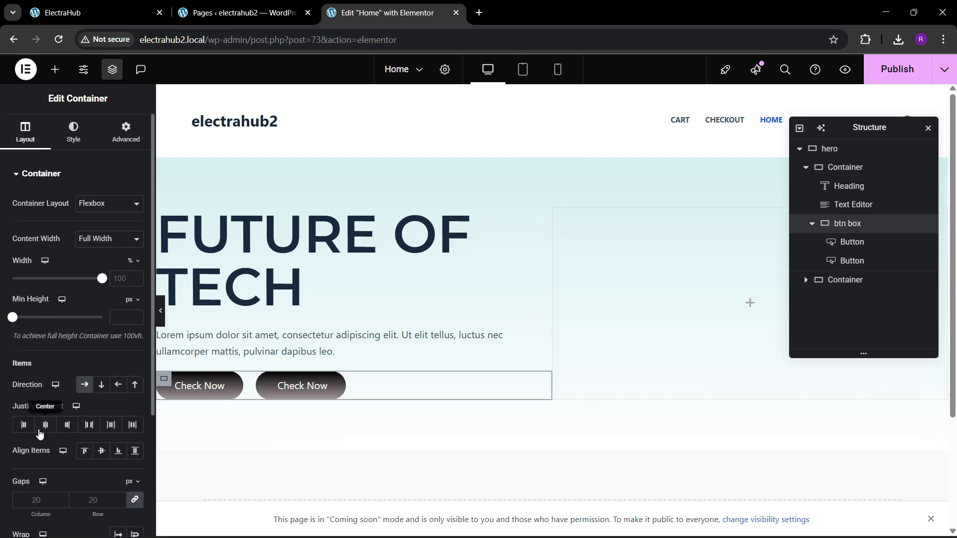
{"action": "left_click", "coordinate": [23, 424]}
{"action": "left_click", "coordinate": [93, 455]}
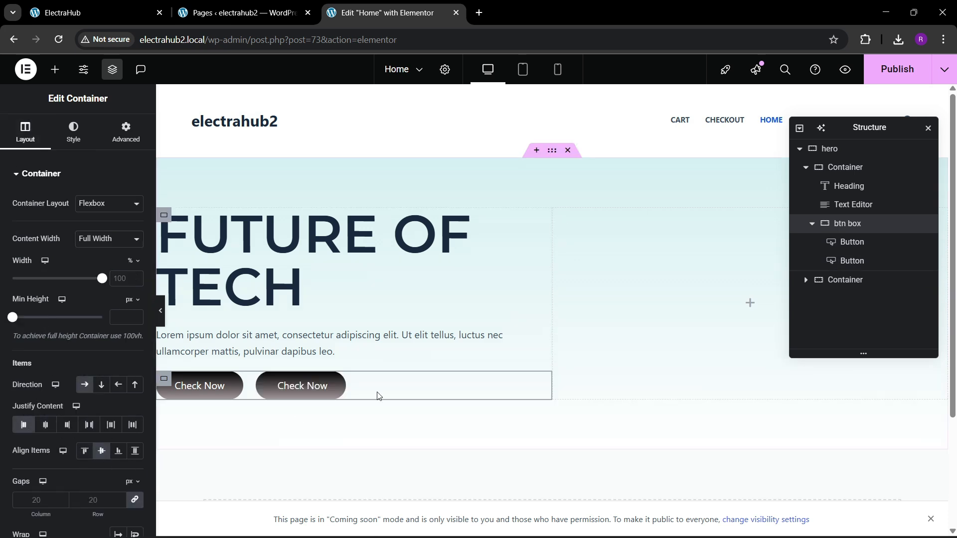
Check the second button's label on the reference page and set the duplicated button's text to About Us.
{"action": "left_click", "coordinate": [319, 392]}
{"action": "left_click", "coordinate": [82, 6]}
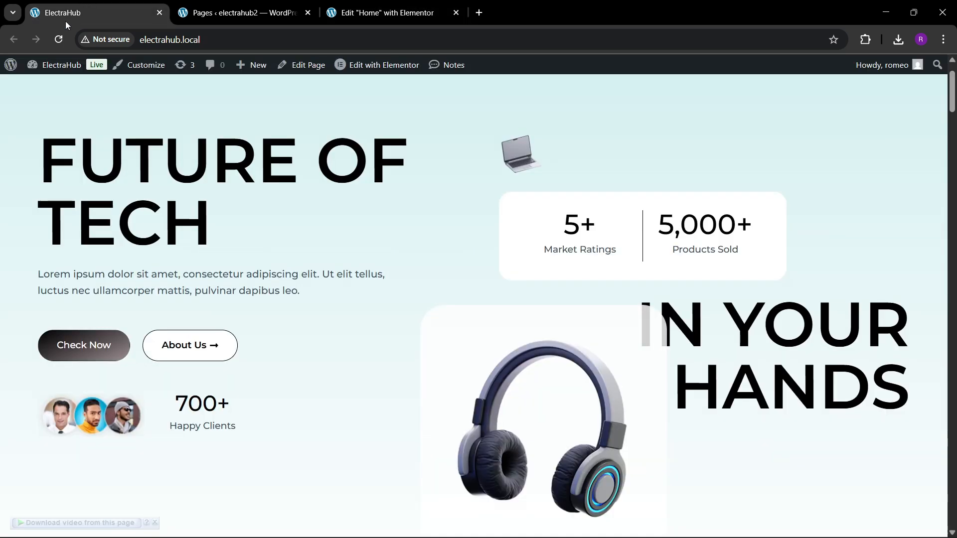
{"action": "left_click", "coordinate": [442, 4]}
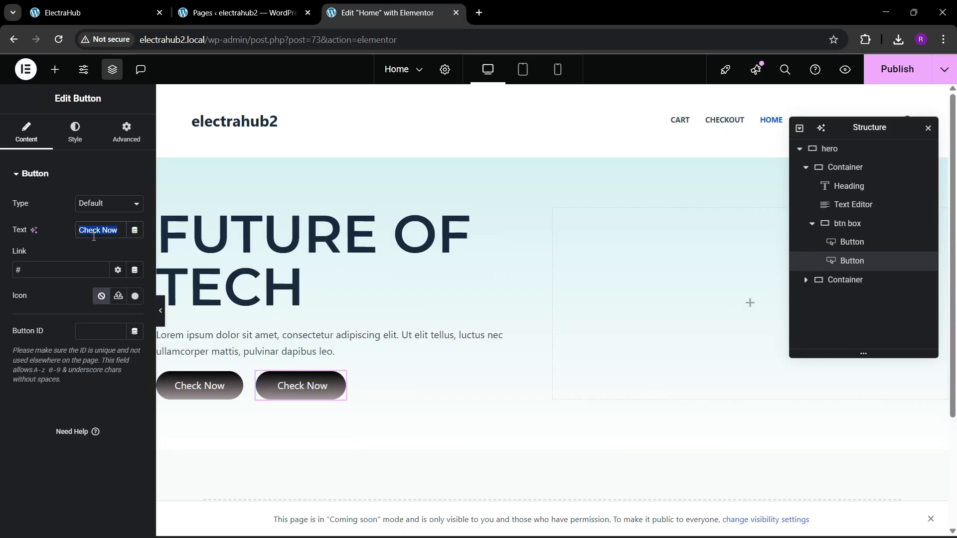
{"action": "key", "text": "BackSpace"}
{"action": "type", "text": "Abo"}
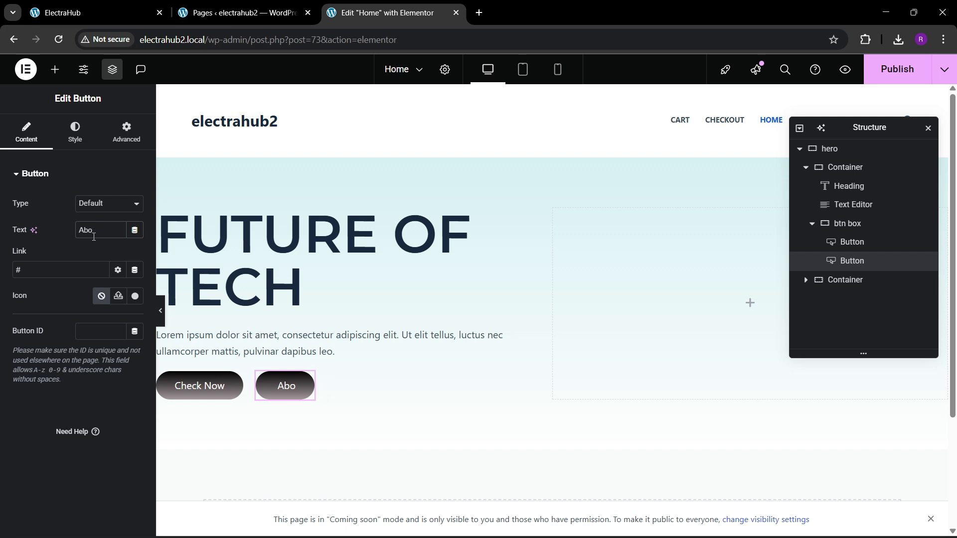
{"action": "type", "text": "yus"}
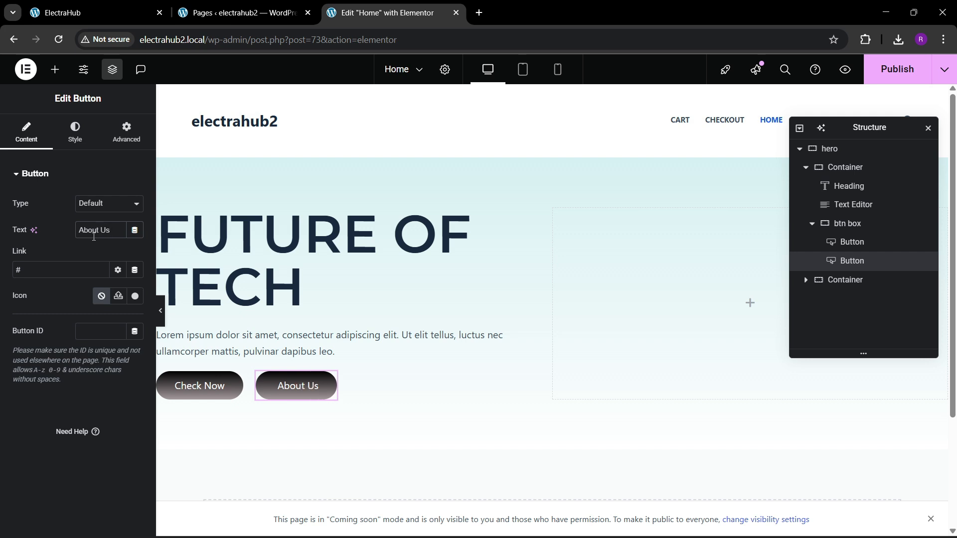
Search the icon library for arrow and insert the long right arrow icon into the About Us button.
{"action": "left_click", "coordinate": [134, 297]}
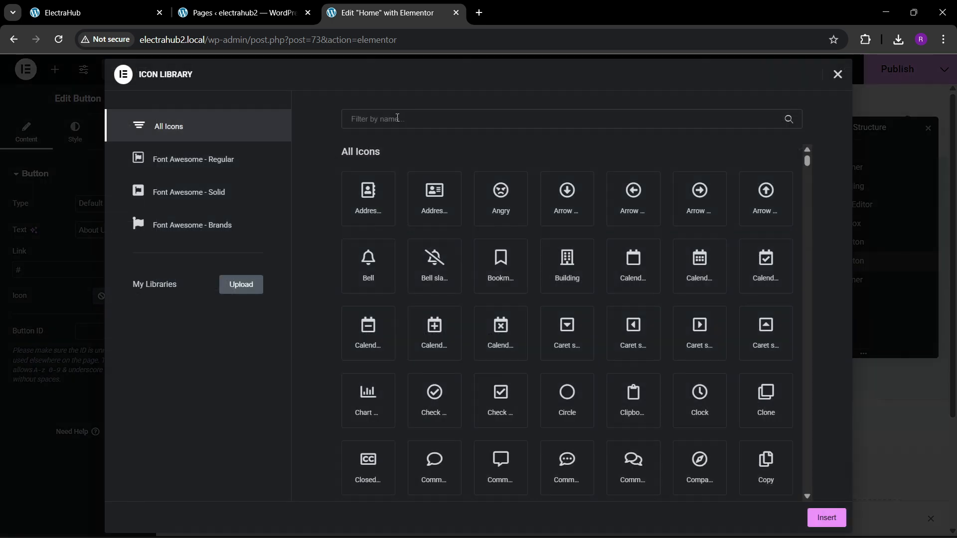
{"action": "left_click", "coordinate": [392, 116]}
{"action": "type", "text": "arrow"}
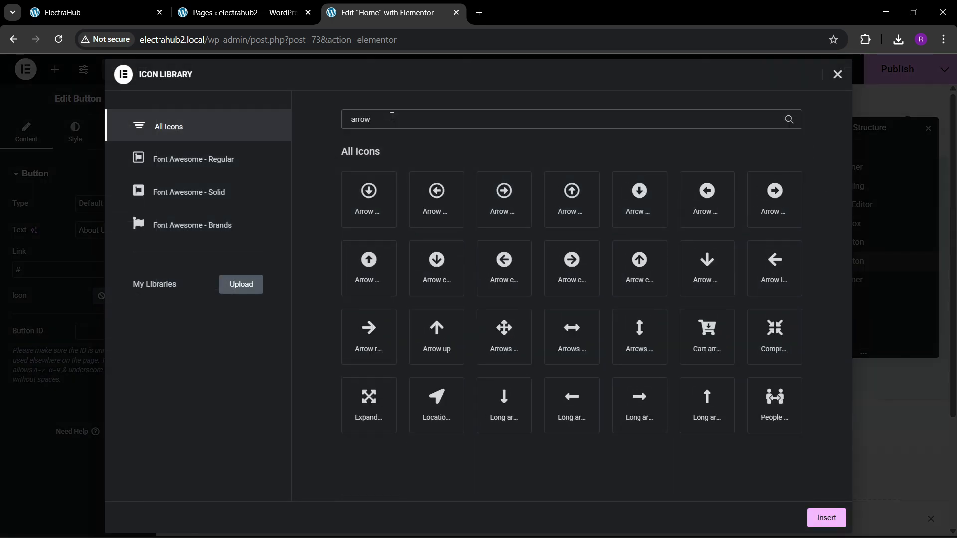
{"action": "left_click", "coordinate": [662, 401]}
{"action": "left_click", "coordinate": [834, 518]}
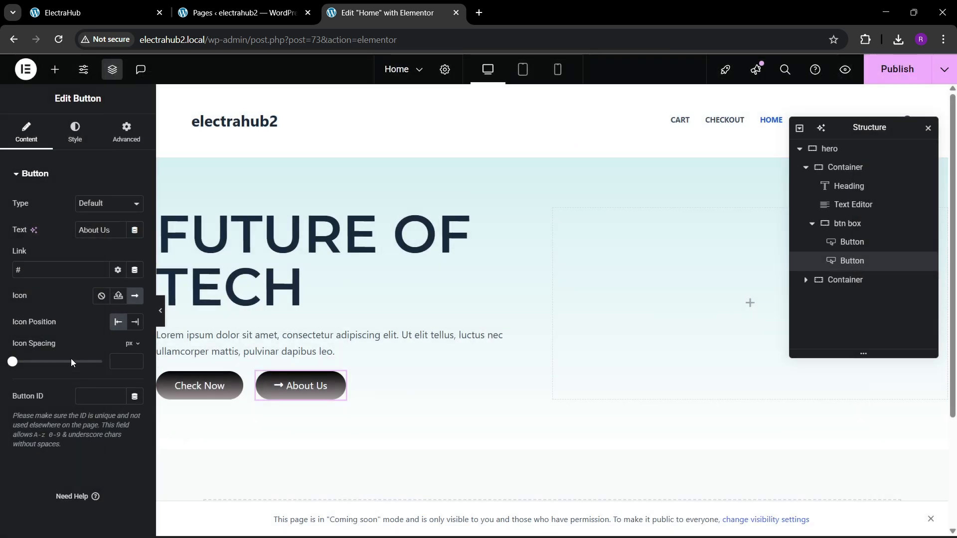
Give the About Us button a classic solid background in white, #FFFFFF.
{"action": "left_click", "coordinate": [74, 132]}
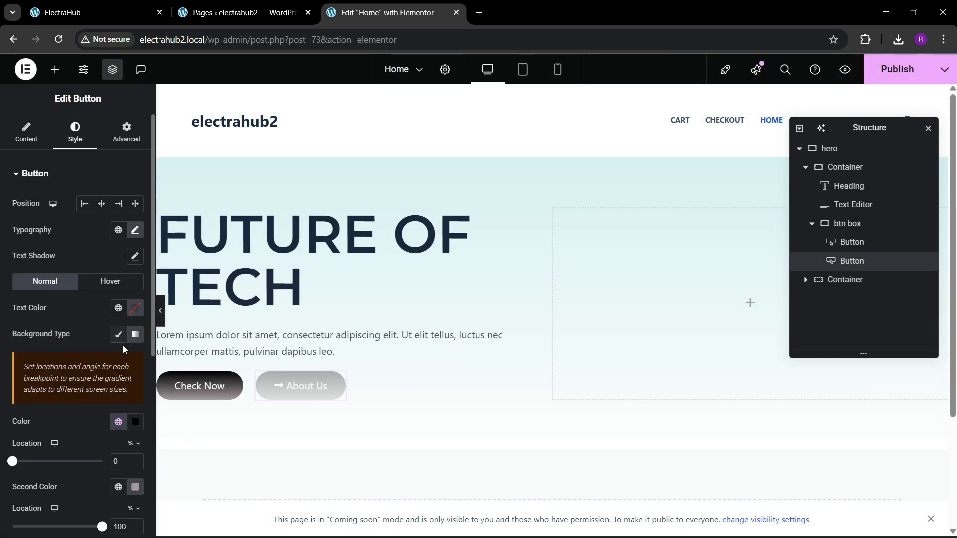
{"action": "scroll", "coordinate": [97, 355], "scroll_direction": "down", "scroll_amount": 1}
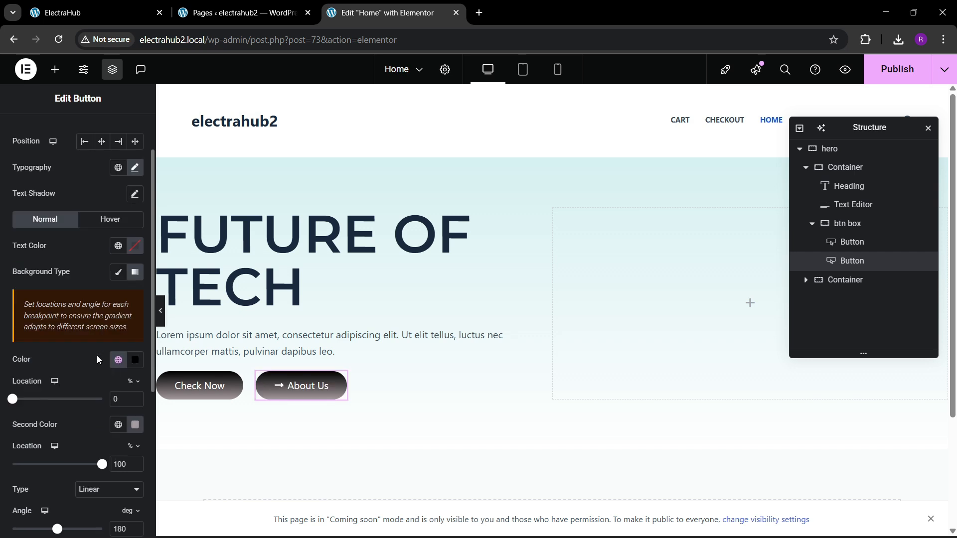
{"action": "left_click", "coordinate": [118, 272]}
{"action": "left_click", "coordinate": [135, 298]}
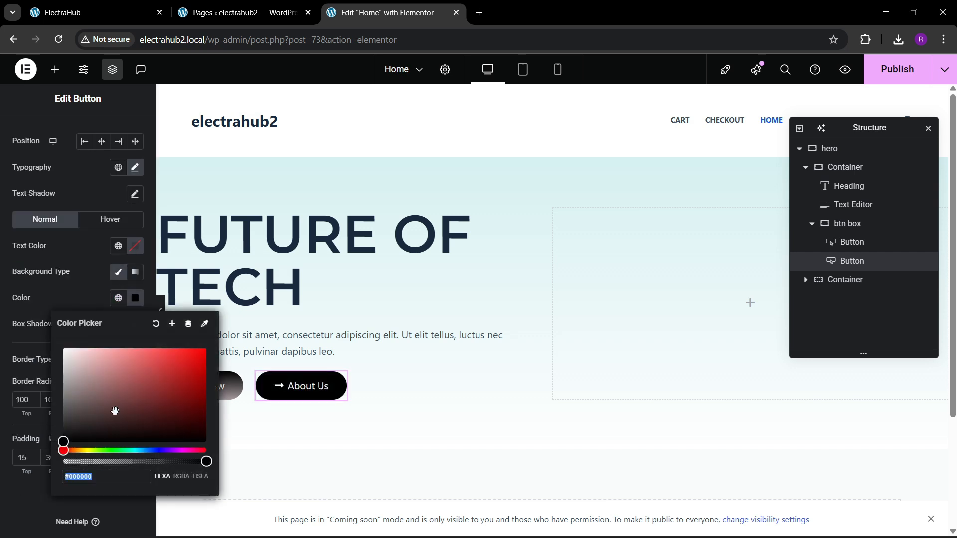
{"action": "left_click", "coordinate": [29, 304]}
Add a solid 1 px border to the About Us button and set its border and text colors to the global theme black.
{"action": "left_click", "coordinate": [95, 359]}
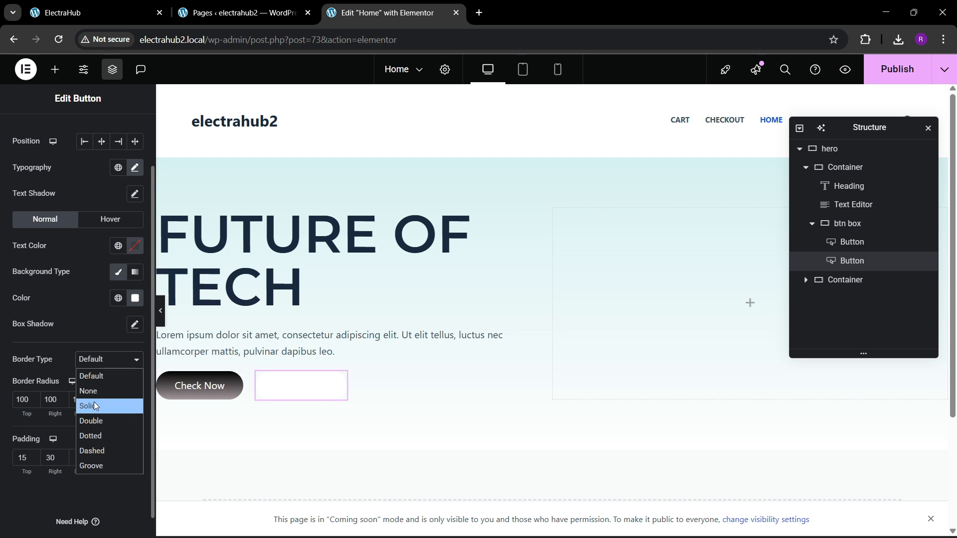
{"action": "left_click", "coordinate": [93, 406]}
{"action": "left_click", "coordinate": [90, 397]}
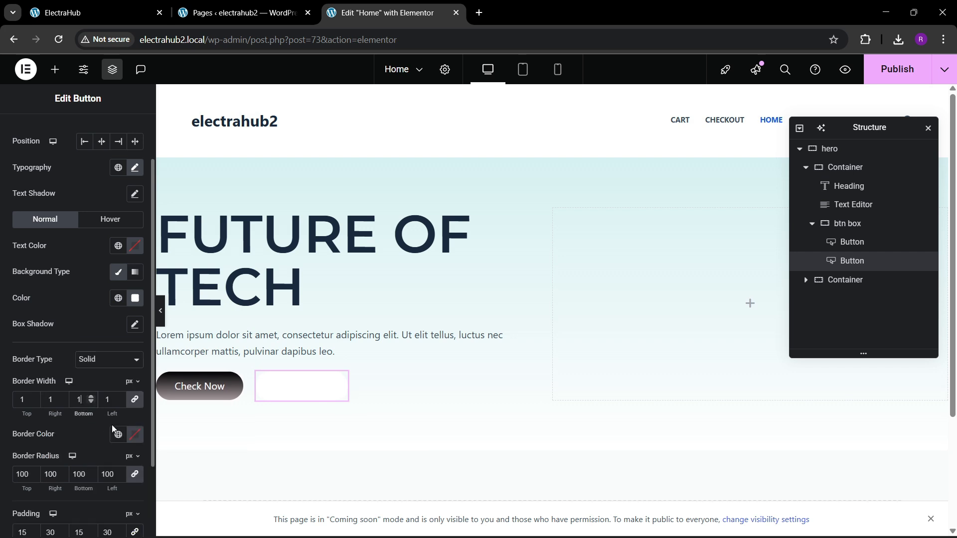
{"action": "left_click", "coordinate": [118, 435]}
{"action": "left_click", "coordinate": [64, 338]}
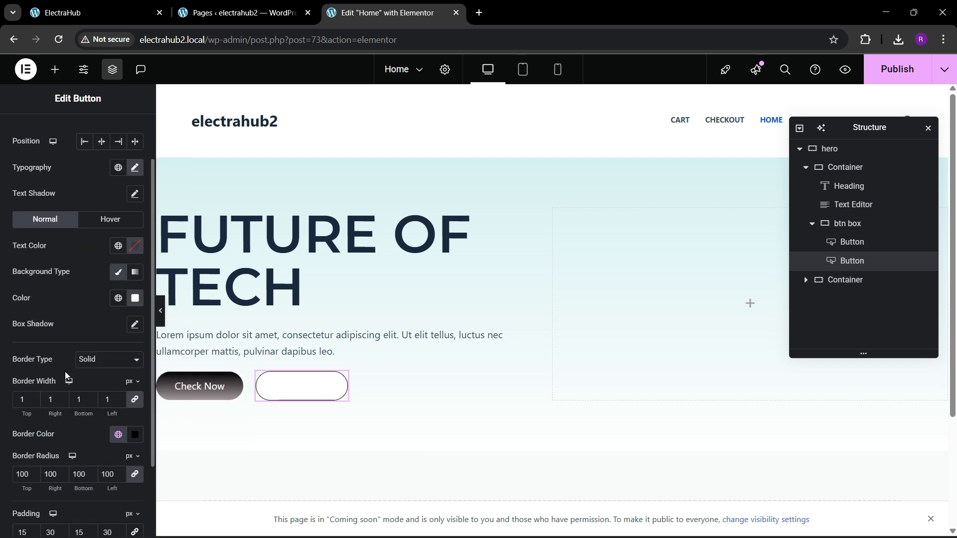
{"action": "left_click", "coordinate": [118, 246]}
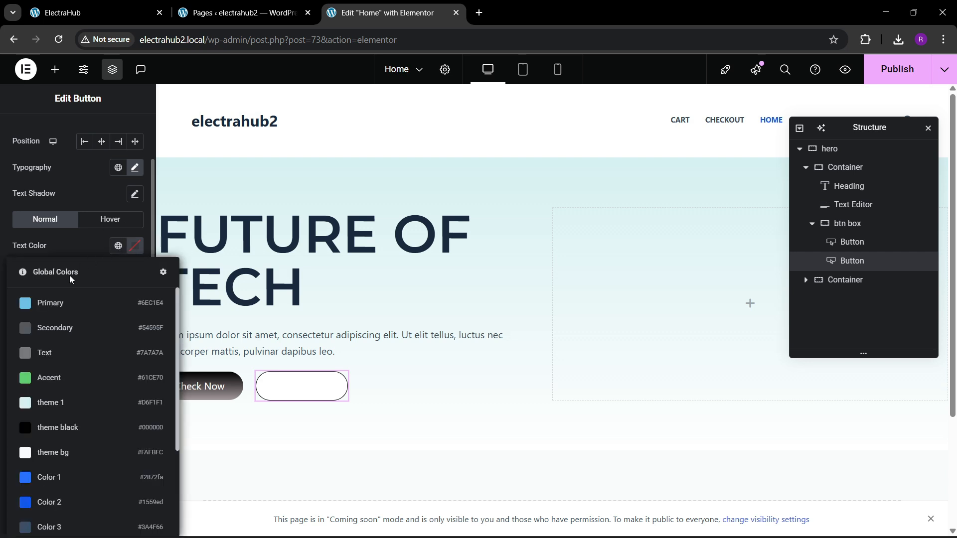
{"action": "left_click", "coordinate": [59, 425]}
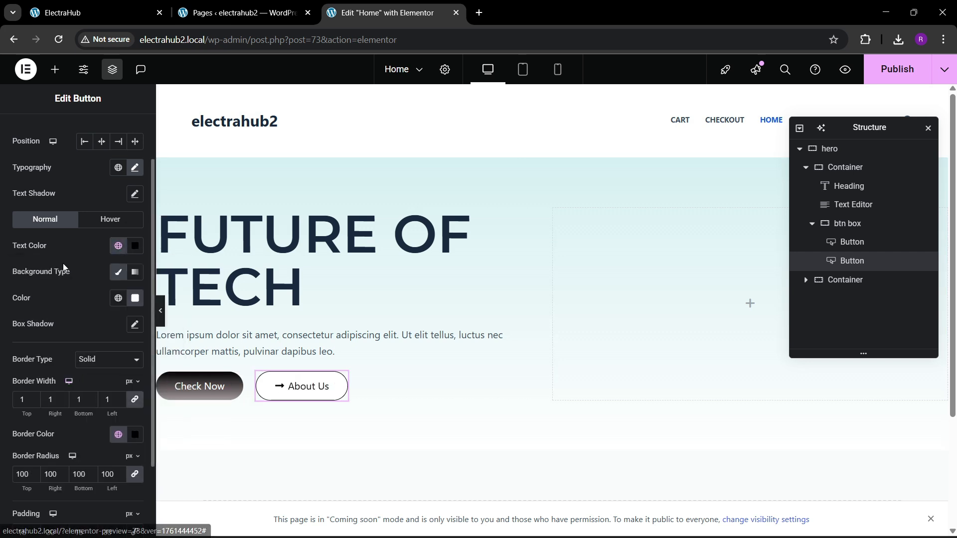
Place the About Us button's arrow icon after the label.
{"action": "scroll", "coordinate": [49, 220], "scroll_direction": "up", "scroll_amount": 2}
{"action": "left_click", "coordinate": [26, 138]}
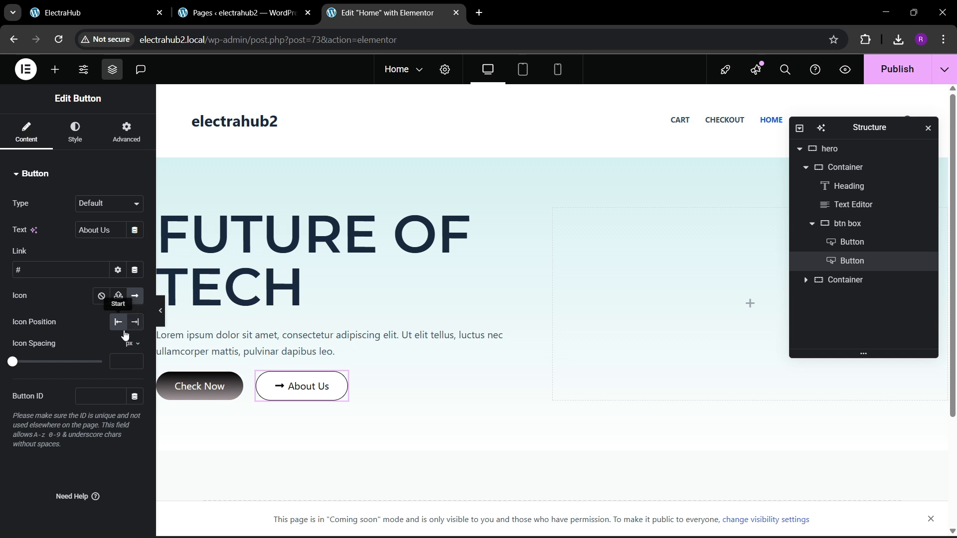
{"action": "left_click", "coordinate": [137, 325]}
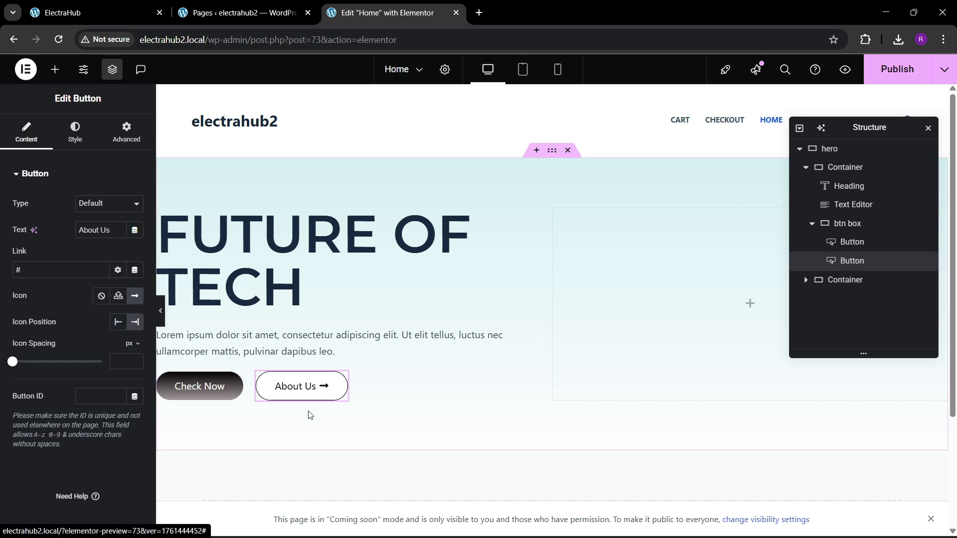
Check the buttons' hover effect on the ElectraHub reference page and set the Check Now button's hover animation to Shrink.
{"action": "left_click", "coordinate": [94, 13]}
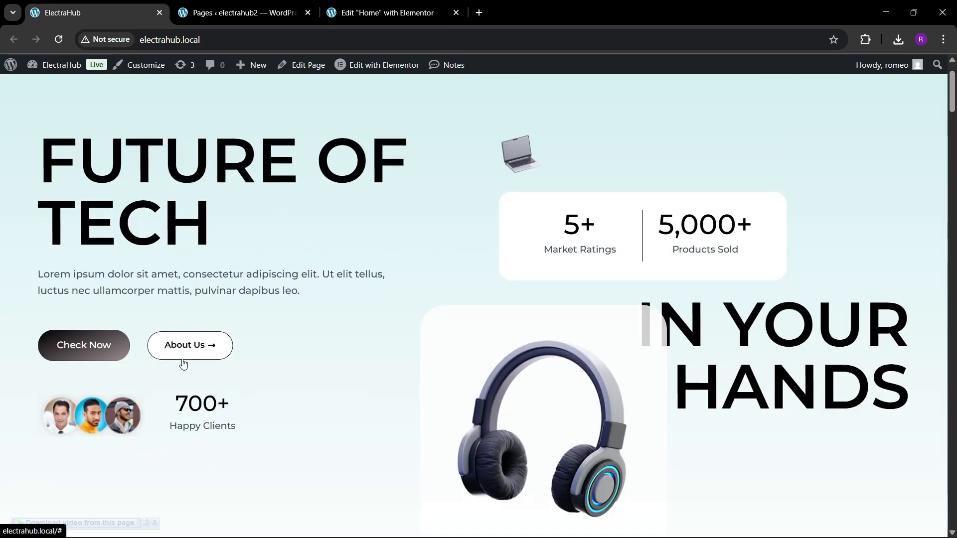
{"action": "left_click", "coordinate": [384, 13]}
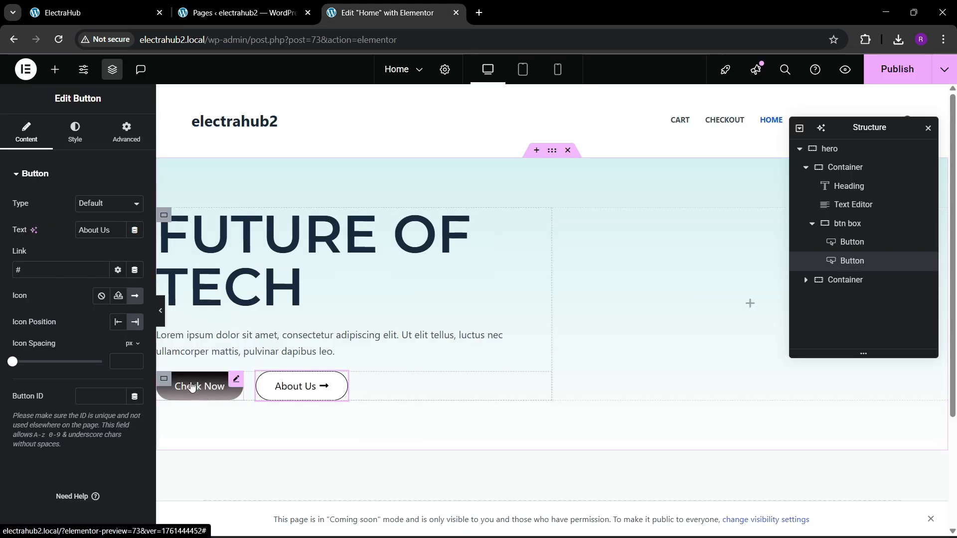
{"action": "left_click", "coordinate": [195, 391]}
{"action": "left_click", "coordinate": [75, 132]}
{"action": "left_click", "coordinate": [109, 282]}
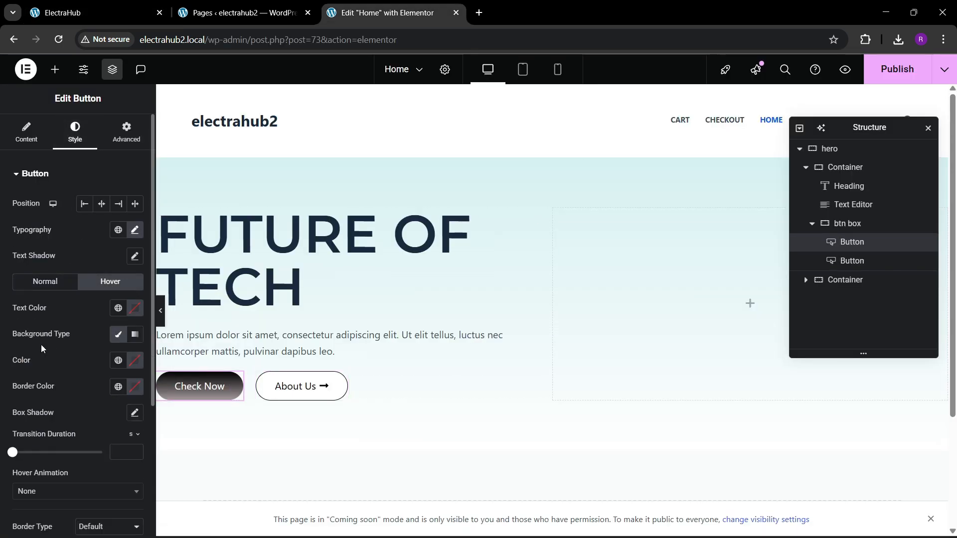
{"action": "scroll", "coordinate": [41, 345], "scroll_direction": "down", "scroll_amount": 2}
{"action": "left_click", "coordinate": [39, 366]}
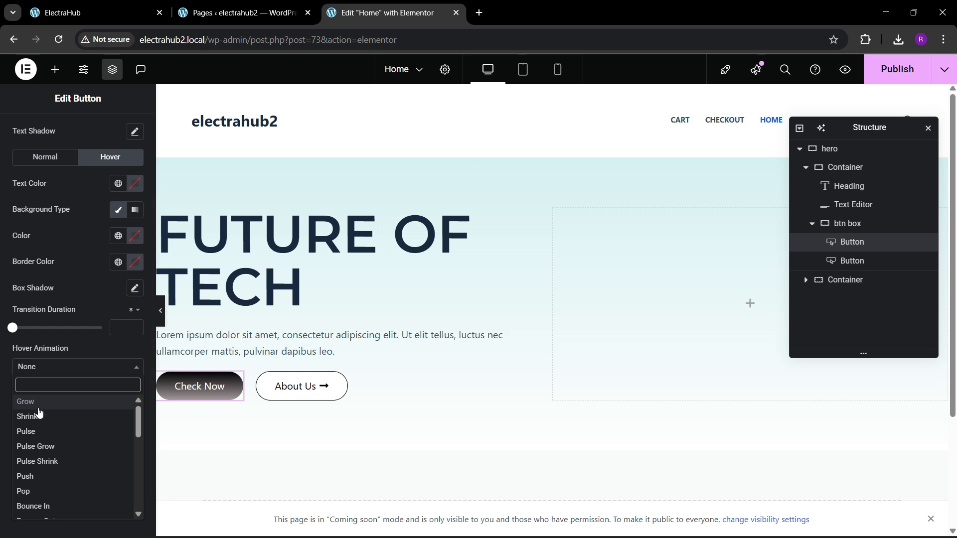
{"action": "left_click", "coordinate": [38, 417]}
Set the About Us button's hover animation to Shrink.
{"action": "left_click", "coordinate": [325, 388]}
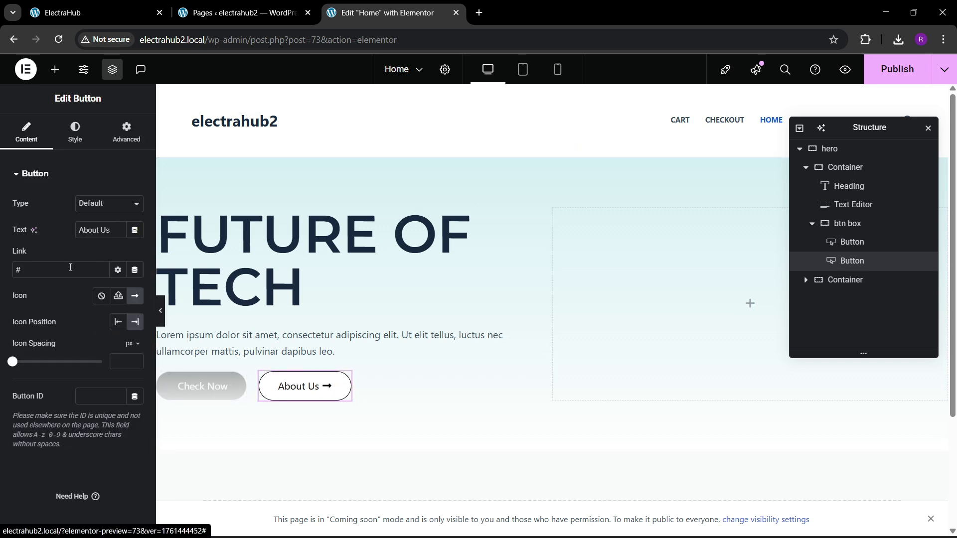
{"action": "left_click", "coordinate": [76, 132]}
{"action": "left_click", "coordinate": [108, 283]}
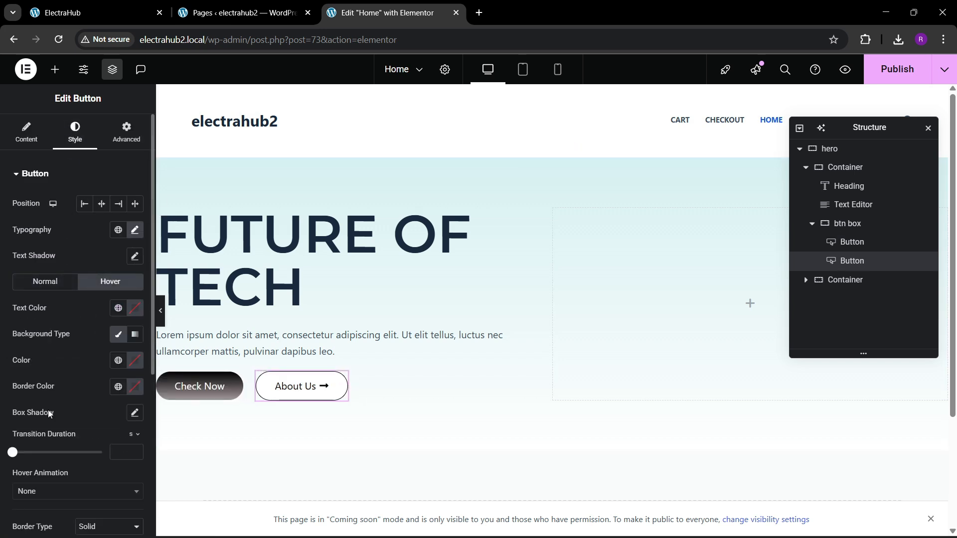
{"action": "scroll", "coordinate": [46, 333], "scroll_direction": "down", "scroll_amount": 1}
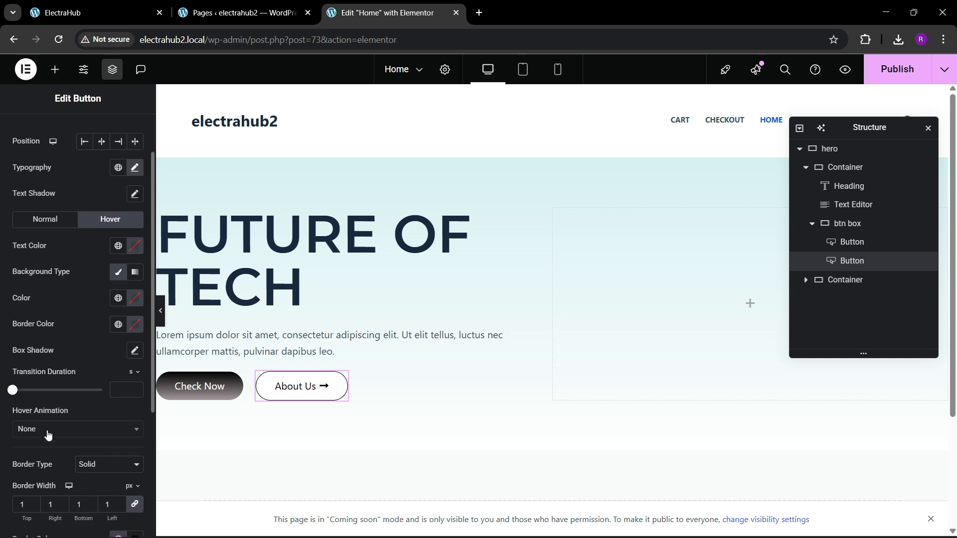
{"action": "left_click", "coordinate": [74, 429]}
{"action": "left_click", "coordinate": [27, 322]}
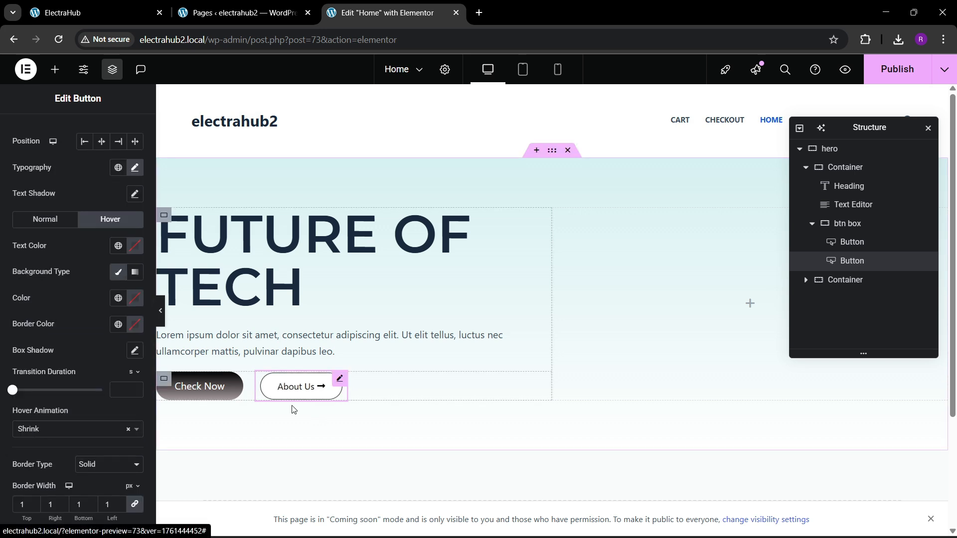
Compare the button spacing with the reference page and give the btn box container a 20 px top margin, leaving the other sides at 0.
{"action": "left_click", "coordinate": [829, 228]}
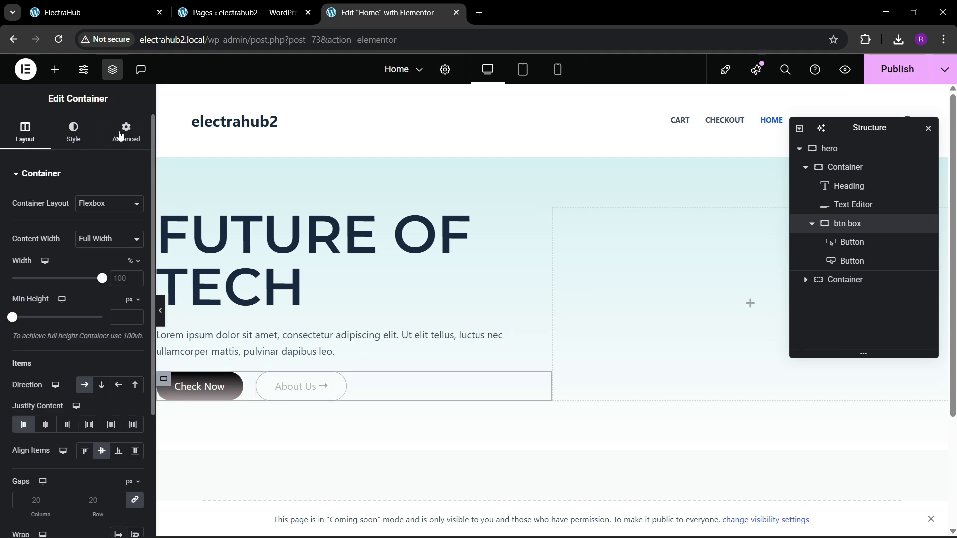
{"action": "left_click", "coordinate": [125, 132]}
{"action": "left_click", "coordinate": [136, 218]}
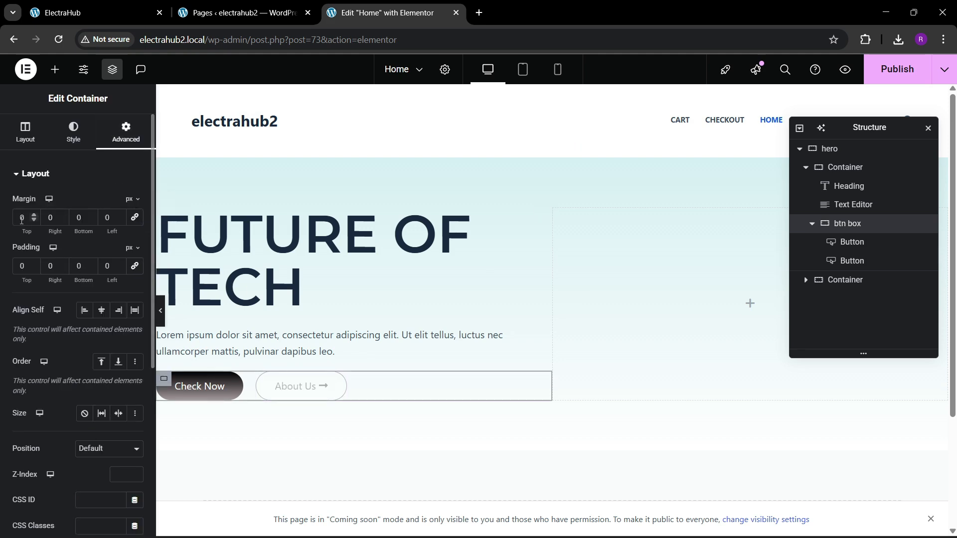
{"action": "left_click", "coordinate": [134, 4]}
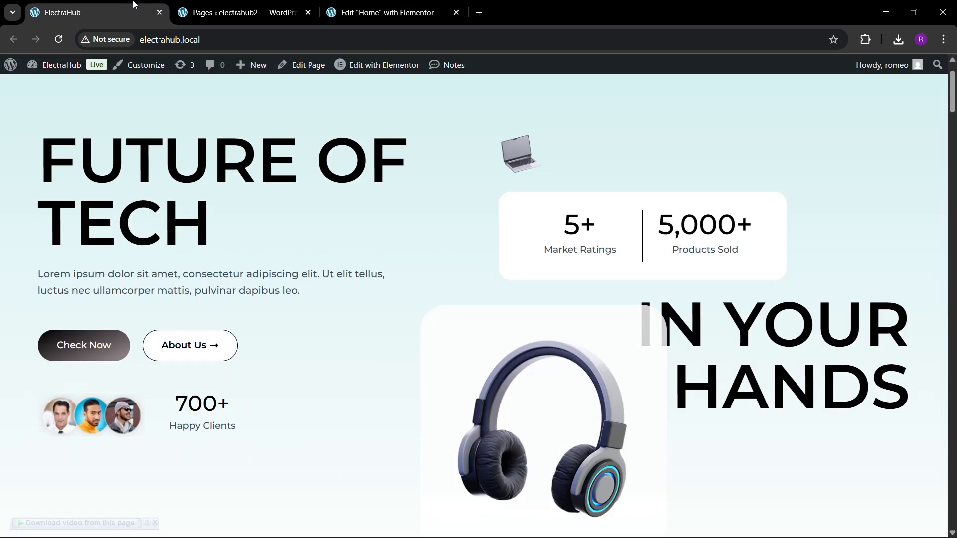
{"action": "left_click", "coordinate": [377, 4]}
Publish the page and compare its live hero section with the ElectraHub reference page.
{"action": "left_click", "coordinate": [896, 70]}
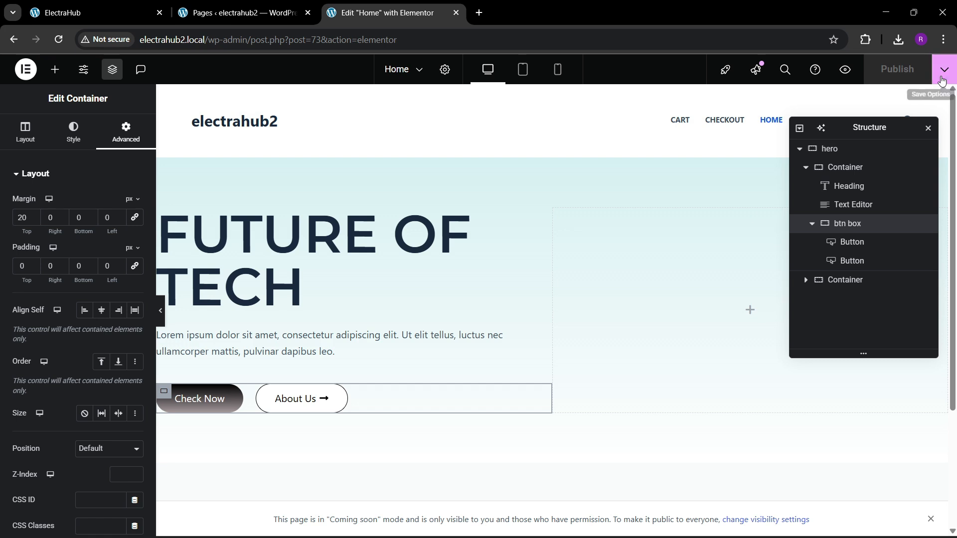
{"action": "left_click", "coordinate": [944, 78]}
{"action": "left_click", "coordinate": [894, 163]}
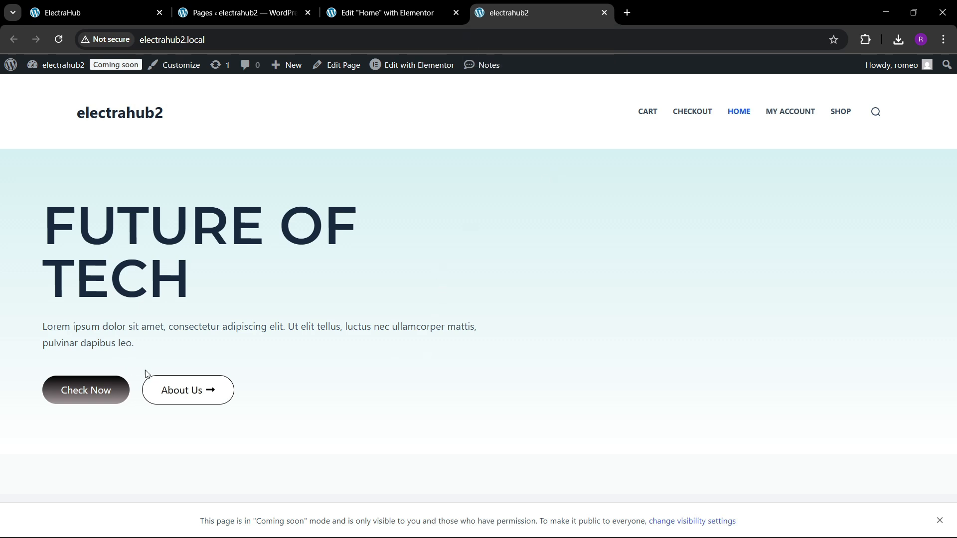
{"action": "left_click", "coordinate": [101, 5]}
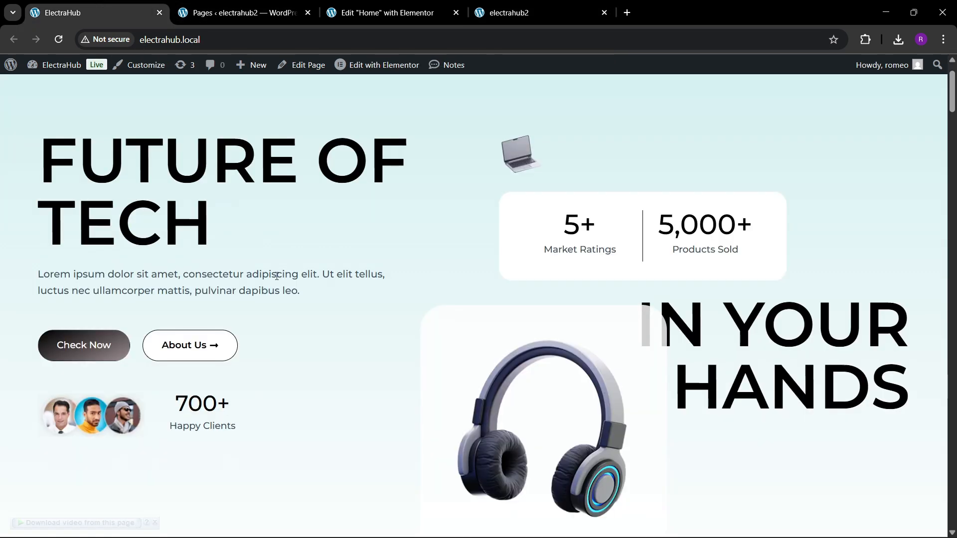
{"action": "left_click", "coordinate": [357, 7]}
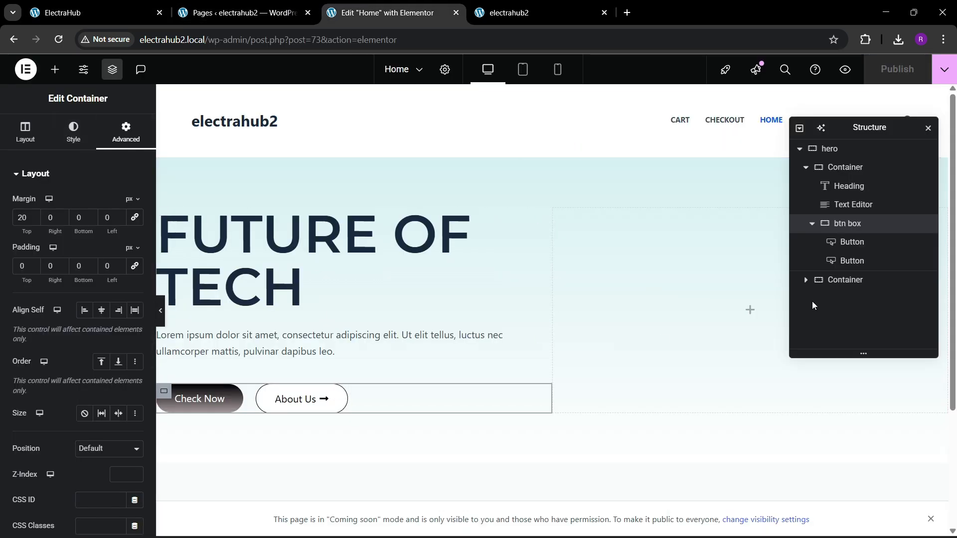
Add a new empty container below the btn box and set its padding to 0 on all sides.
{"action": "right_click", "coordinate": [859, 228]}
{"action": "left_click", "coordinate": [853, 260]}
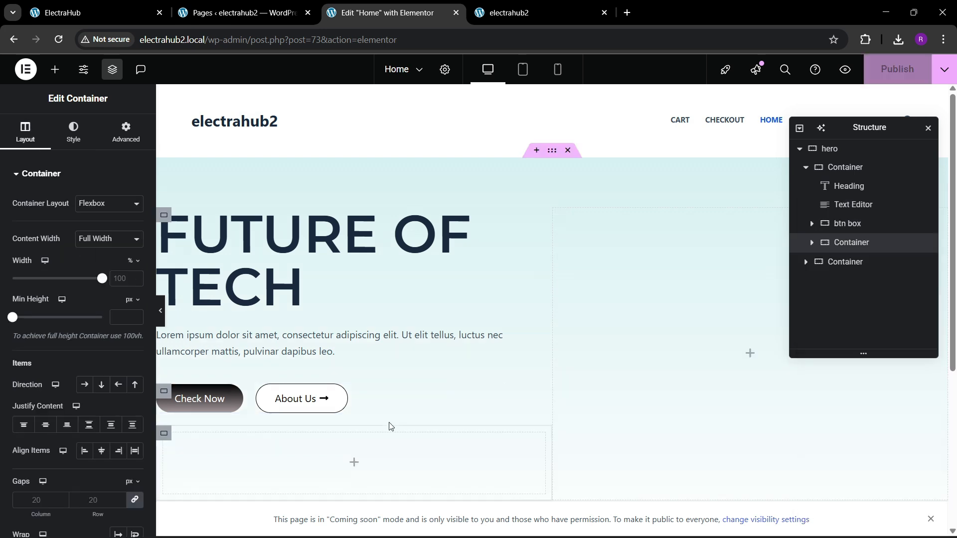
{"action": "left_click", "coordinate": [126, 133]}
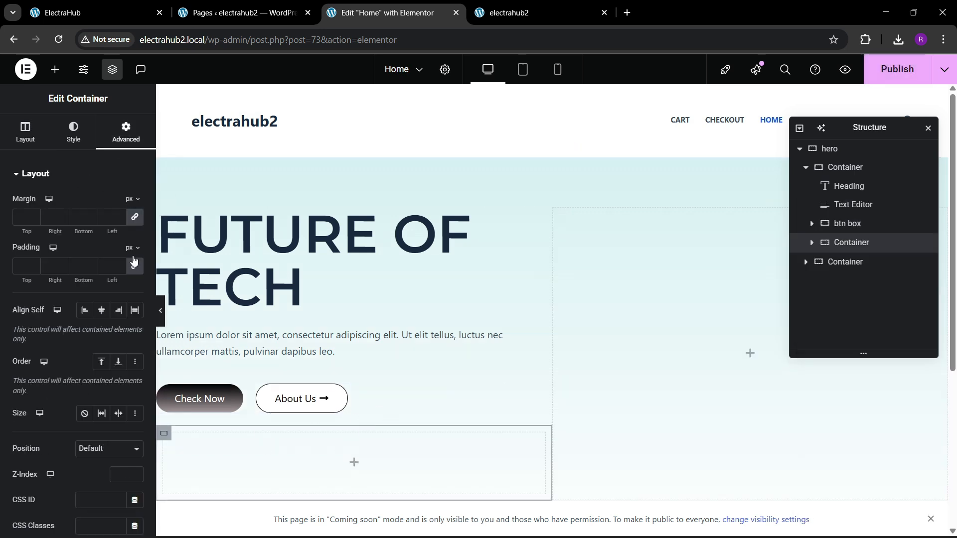
Add an Image widget to the new container and fill it with the three client portraits picture from the media library.
{"action": "left_click", "coordinate": [55, 69]}
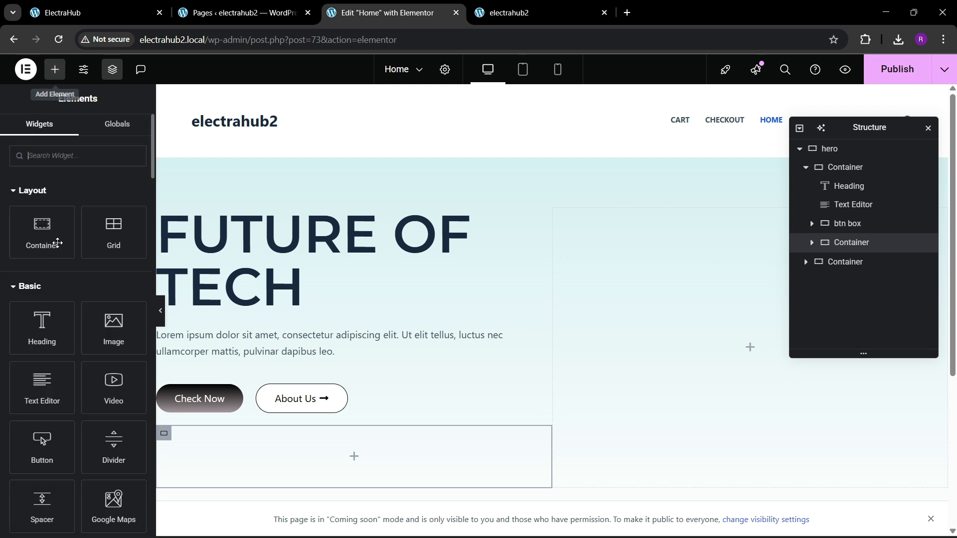
{"action": "left_click_drag", "start_coordinate": [114, 334], "coordinate": [269, 447]}
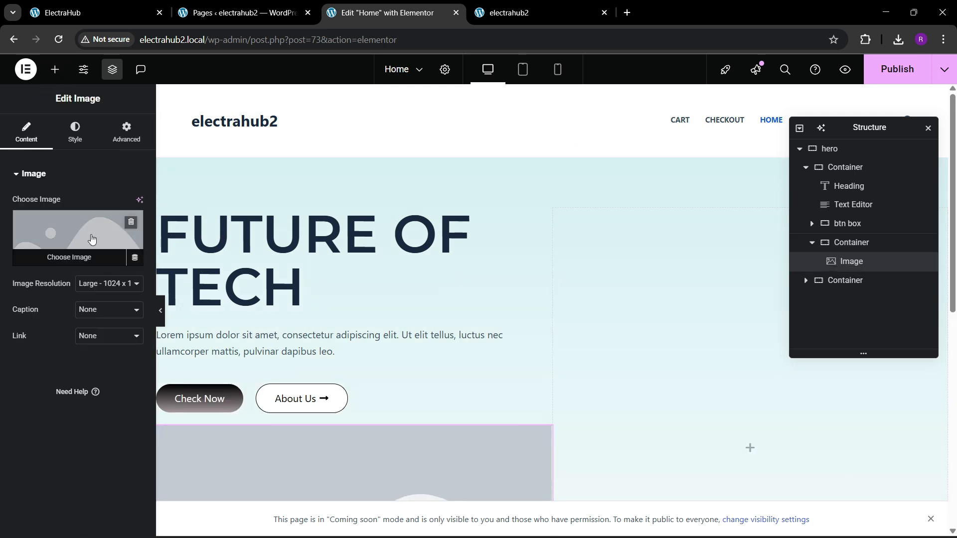
{"action": "left_click", "coordinate": [75, 239]}
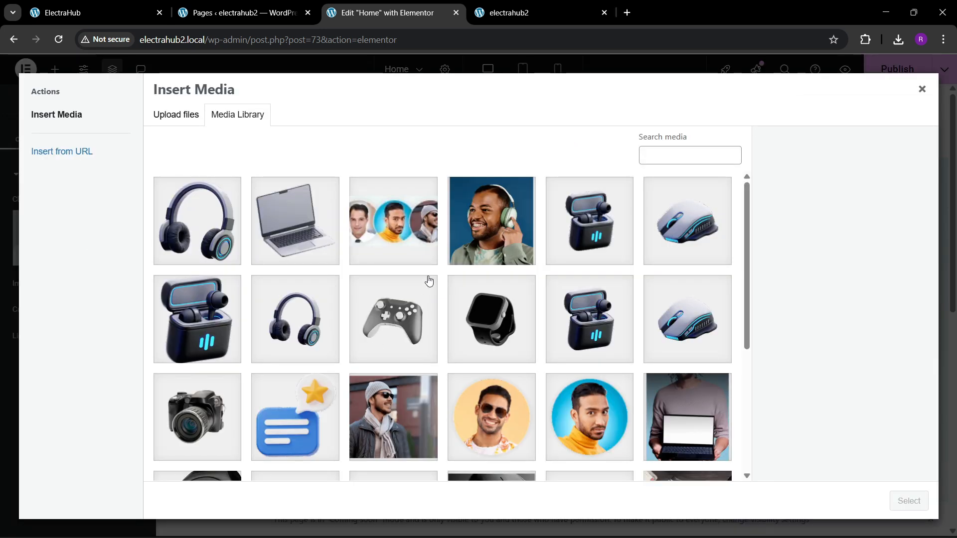
{"action": "left_click", "coordinate": [399, 224]}
{"action": "left_click", "coordinate": [909, 501]}
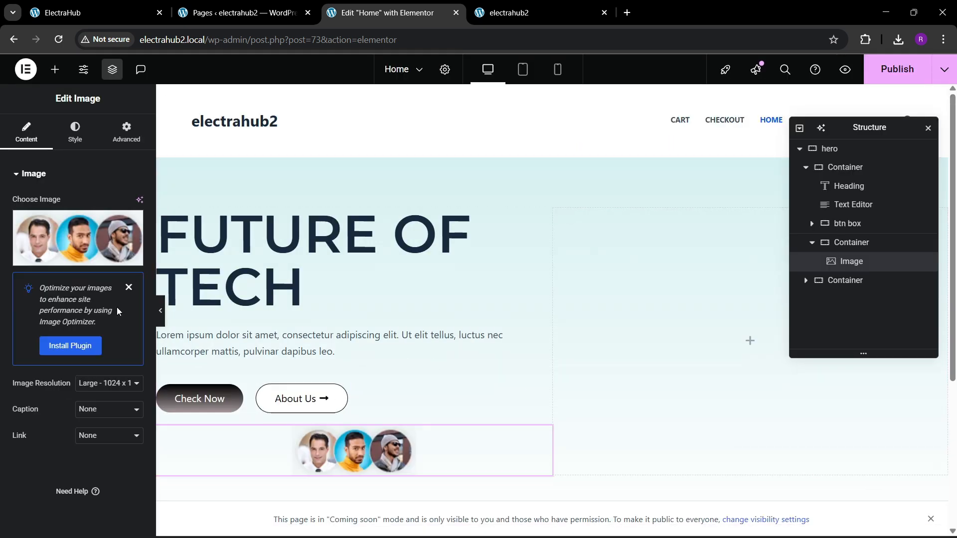
Lay out the portraits container's items in a column, justified to the center and aligned to the start.
{"action": "left_click", "coordinate": [854, 244]}
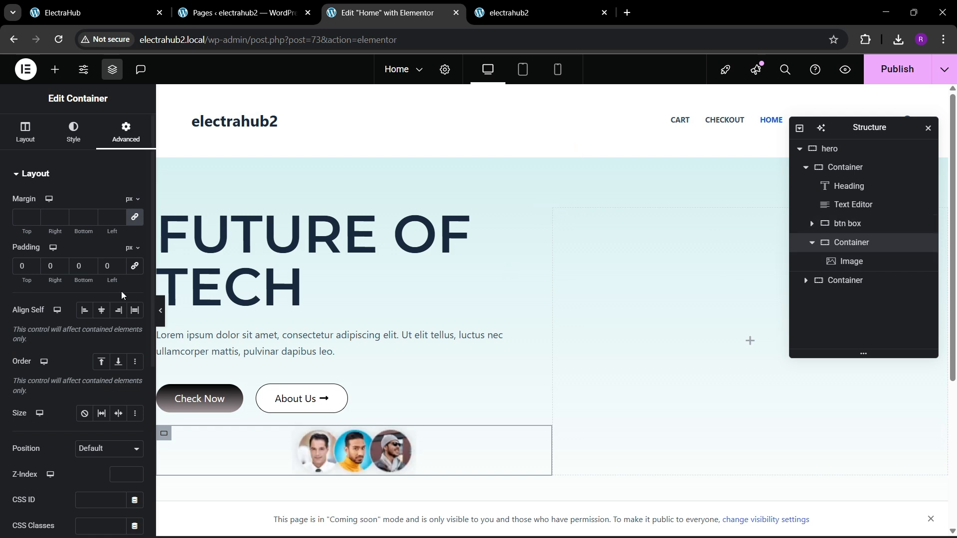
{"action": "left_click", "coordinate": [24, 132]}
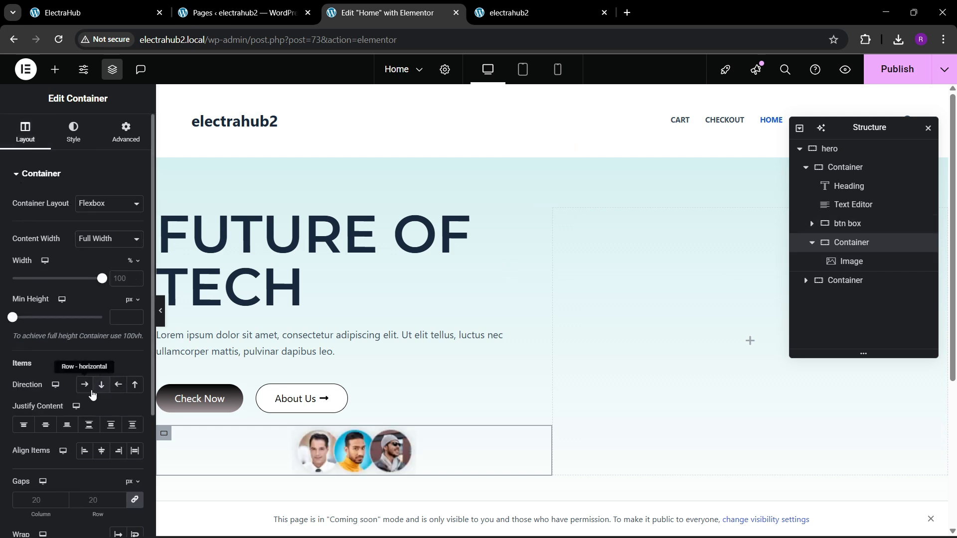
{"action": "left_click", "coordinate": [101, 385]}
{"action": "left_click", "coordinate": [45, 424]}
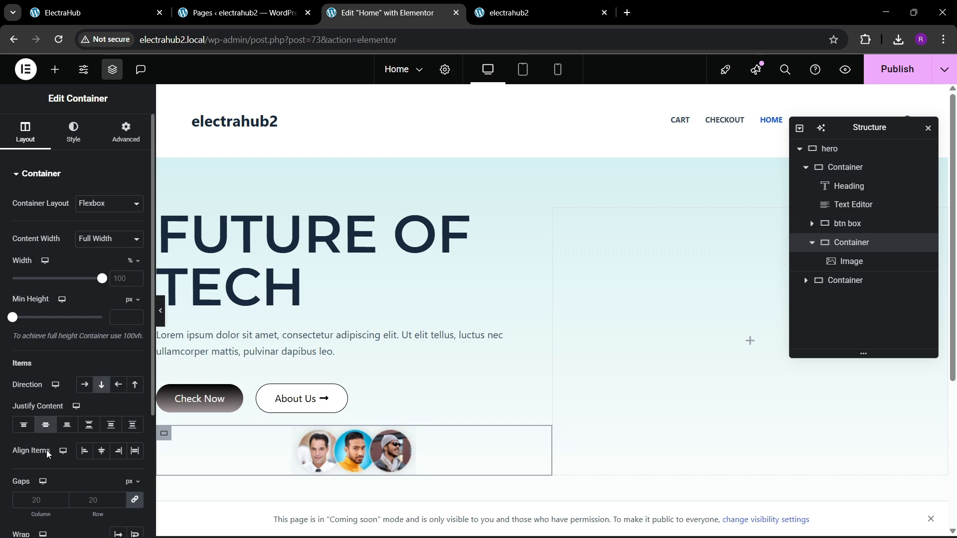
{"action": "left_click", "coordinate": [85, 451]}
{"action": "left_click", "coordinate": [192, 460]}
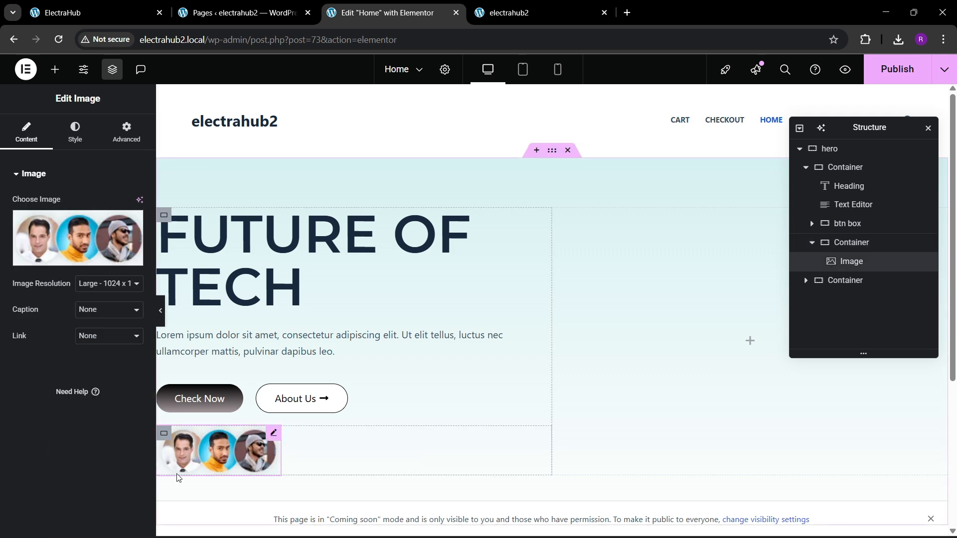
Switch the portraits image's width to Custom and set it to 20%.
{"action": "left_click", "coordinate": [65, 136]}
{"action": "left_click", "coordinate": [127, 132]}
{"action": "left_click", "coordinate": [94, 301]}
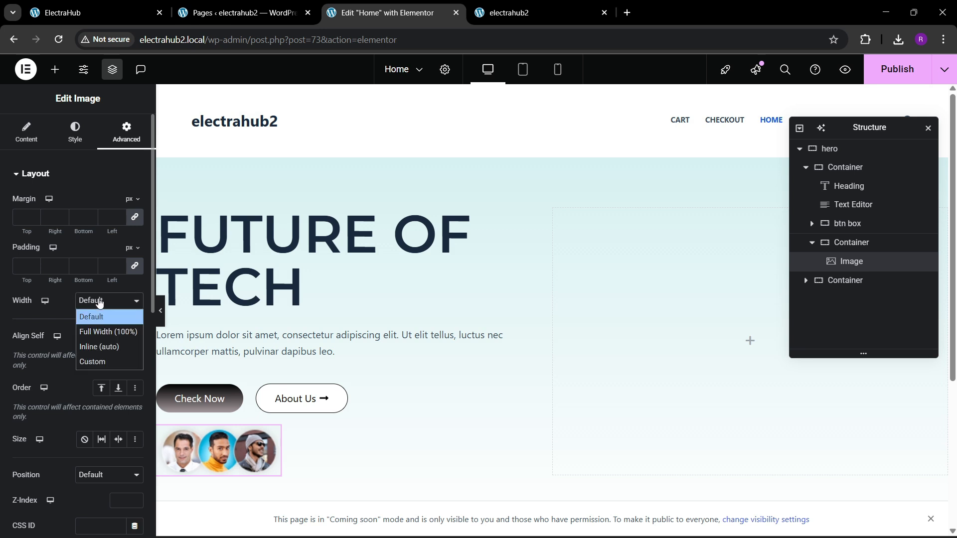
{"action": "left_click", "coordinate": [95, 361]}
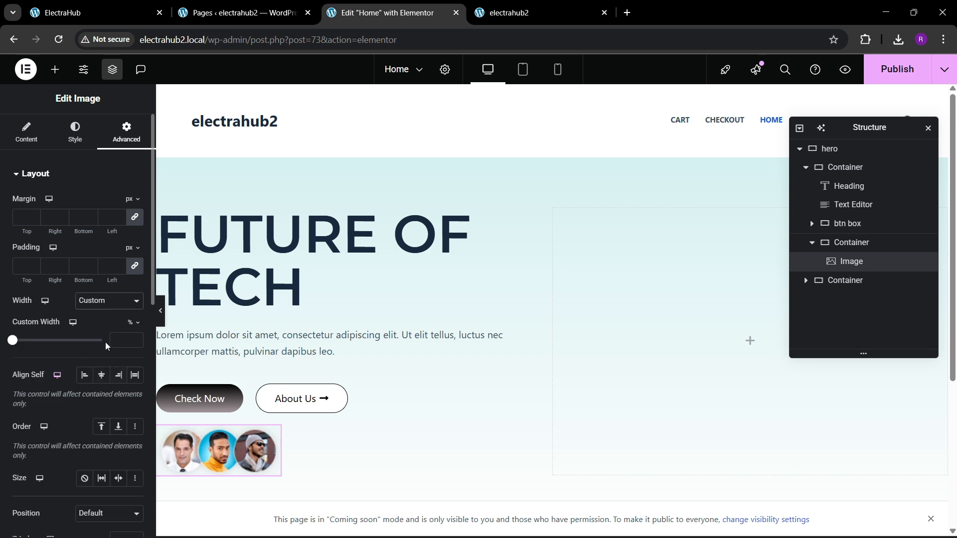
{"action": "left_click_drag", "start_coordinate": [135, 340], "coordinate": [135, 340]}
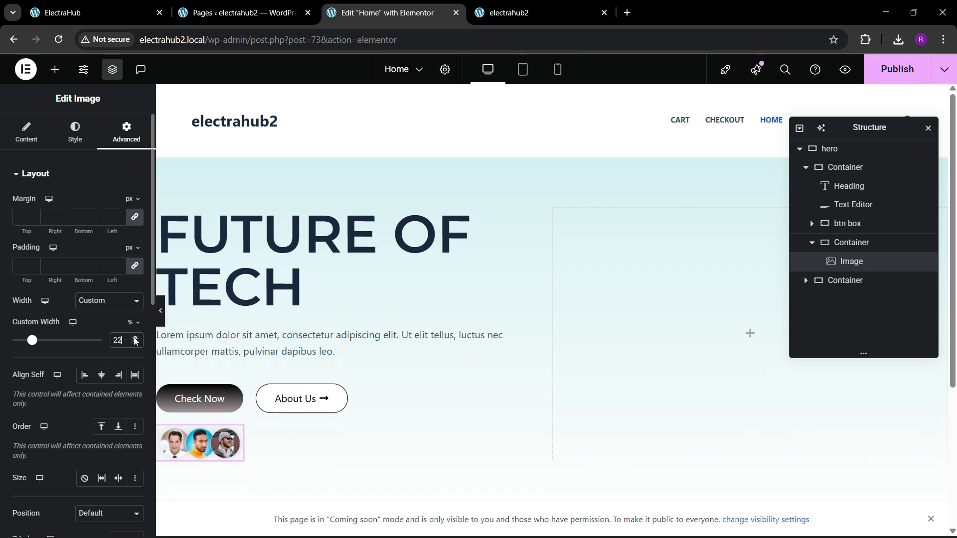
{"action": "left_click", "coordinate": [135, 343]}
{"action": "left_click", "coordinate": [135, 343]}
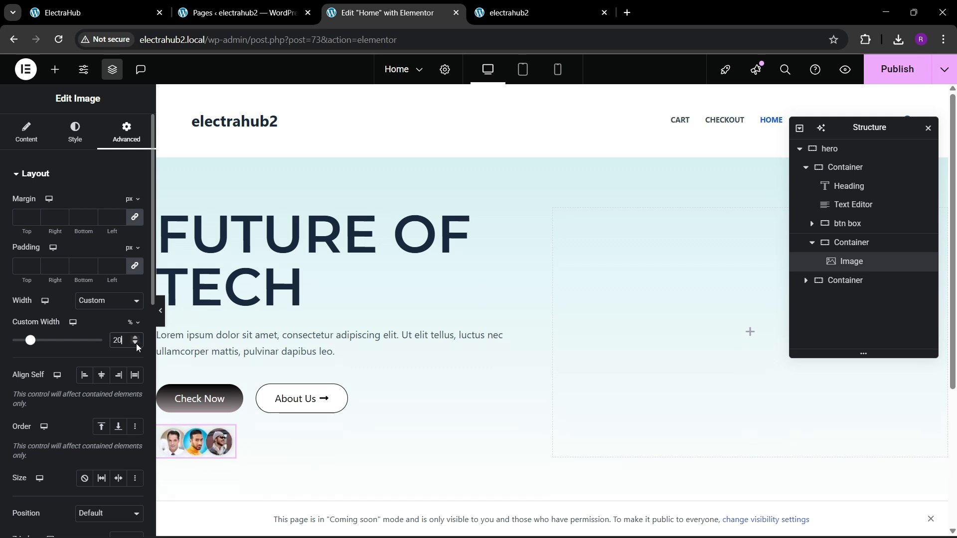
Compare the portraits with the ElectraHub reference page and set the image's custom width to 25%.
{"action": "left_click", "coordinate": [95, 13]}
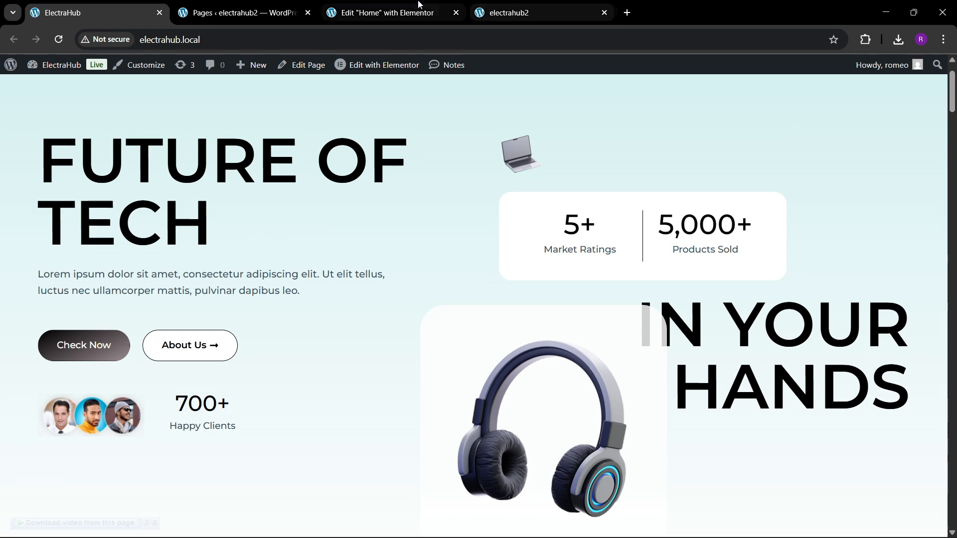
{"action": "left_click", "coordinate": [387, 13]}
{"action": "left_click", "coordinate": [137, 339]}
{"action": "left_click", "coordinate": [136, 339]}
{"action": "left_click", "coordinate": [137, 338]}
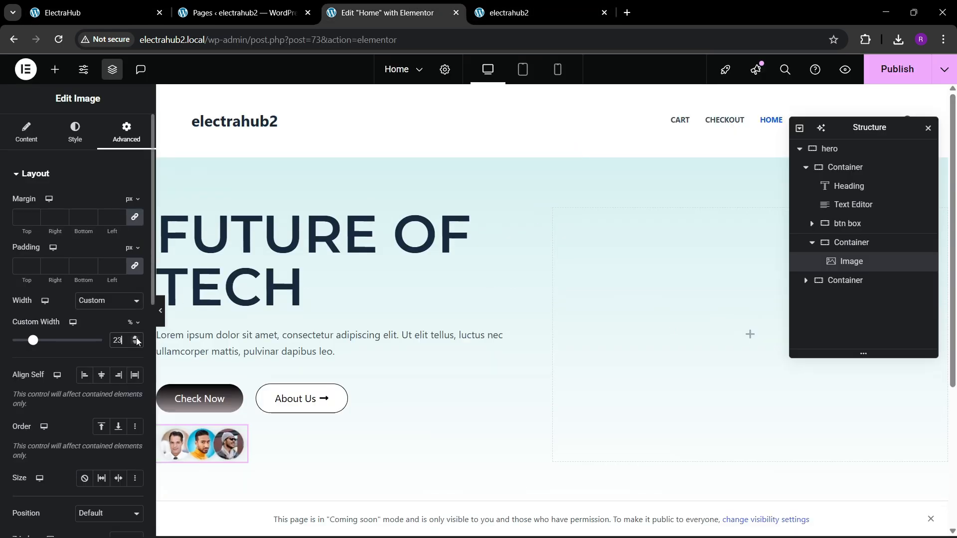
{"action": "left_click", "coordinate": [137, 339]}
{"action": "left_click", "coordinate": [137, 339]}
{"action": "left_click", "coordinate": [94, 12]}
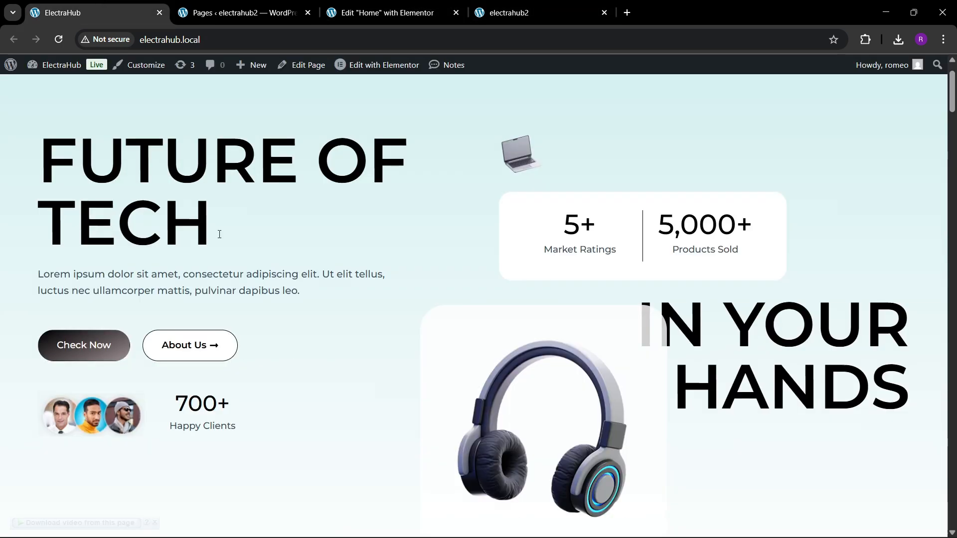
{"action": "left_click", "coordinate": [344, 12]}
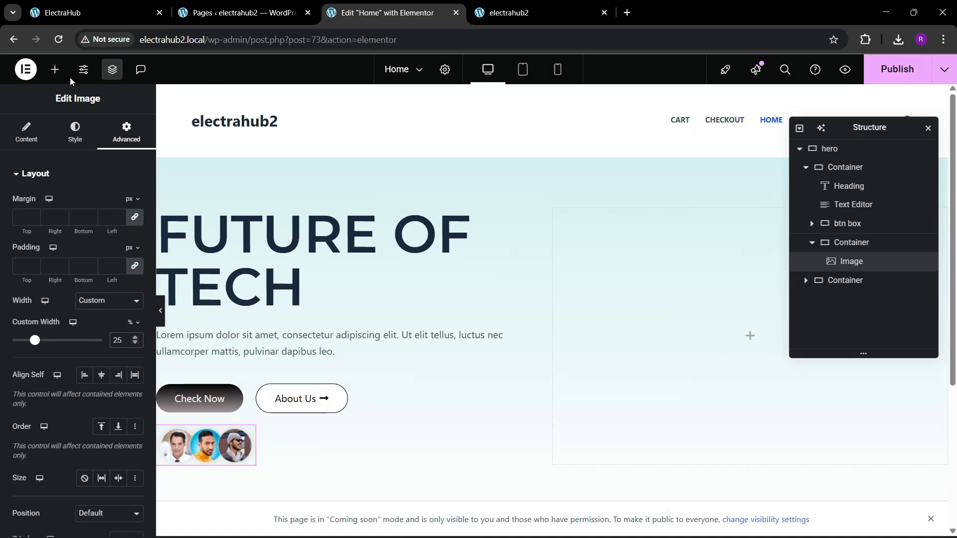
Add a Counter widget to the portraits container and place it after the image.
{"action": "left_click", "coordinate": [55, 69]}
{"action": "type", "text": "counter"}
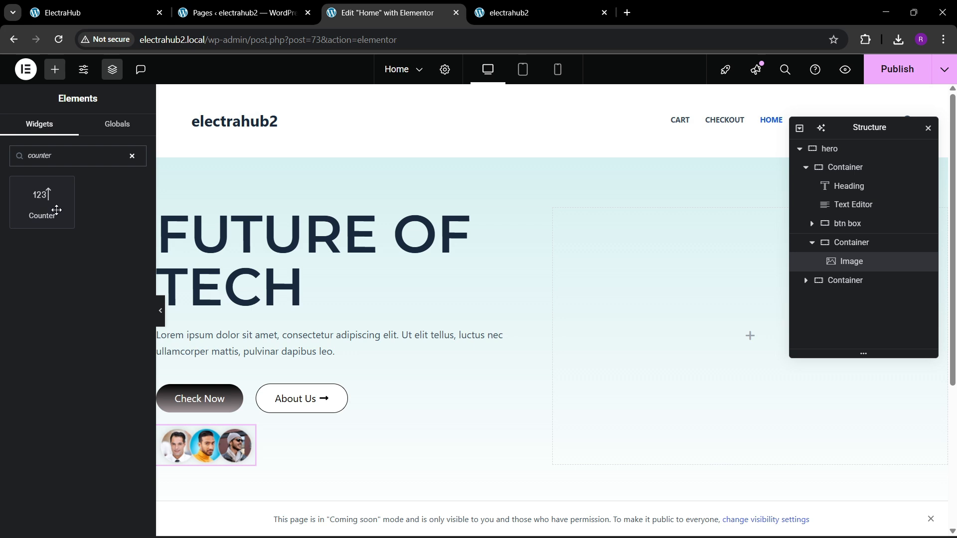
{"action": "left_click_drag", "start_coordinate": [57, 210], "coordinate": [225, 439]}
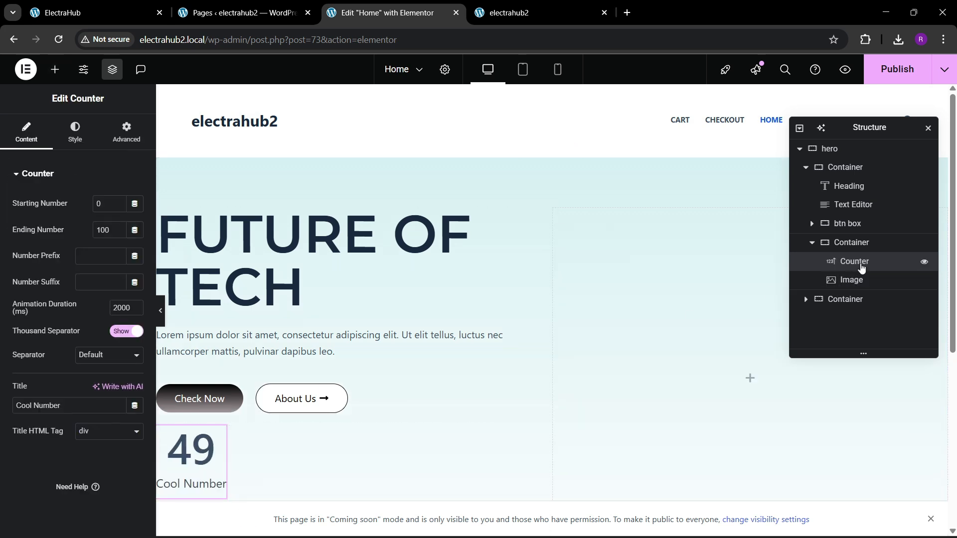
{"action": "left_click_drag", "start_coordinate": [861, 266], "coordinate": [861, 279]}
Lay out the portraits container as a horizontal row, justified to the start and aligned to the center, with 40 px gaps.
{"action": "left_click", "coordinate": [852, 242]}
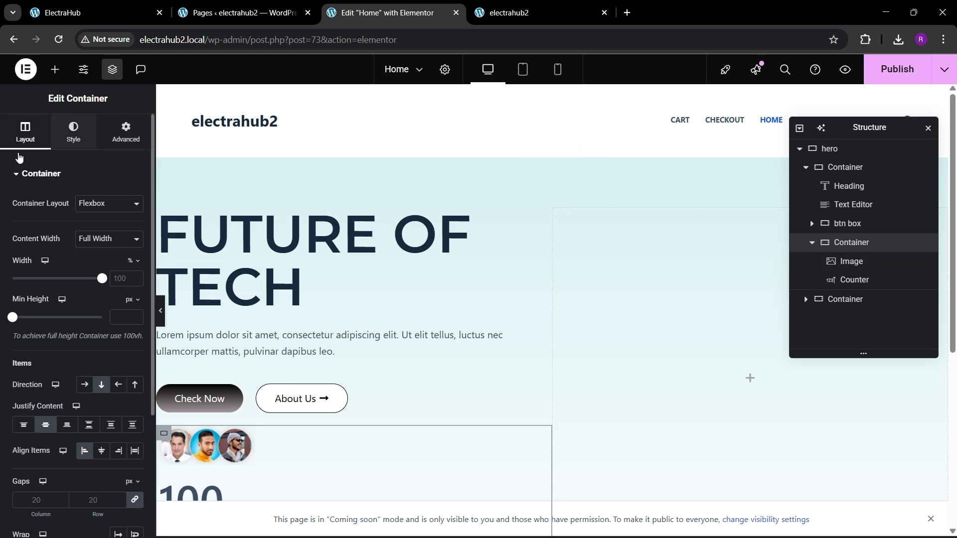
{"action": "left_click", "coordinate": [84, 392]}
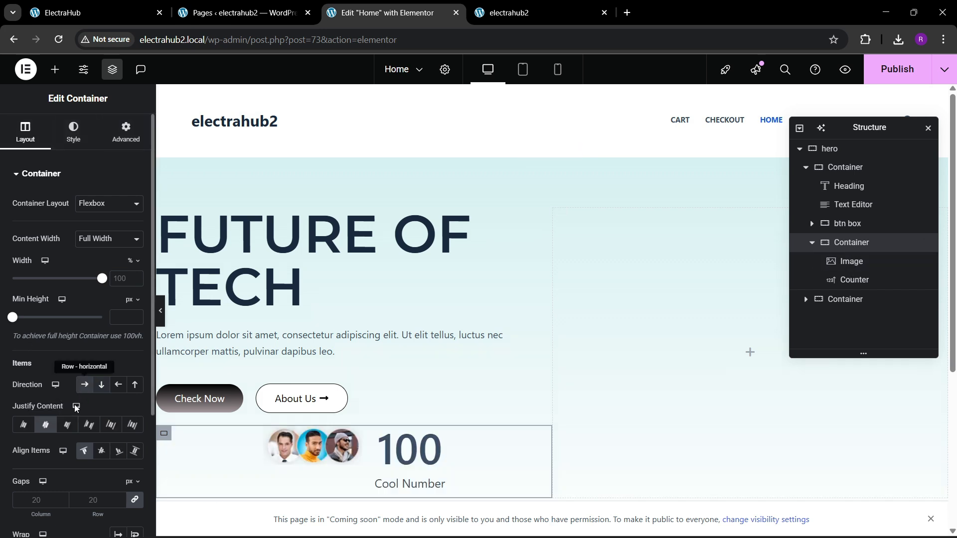
{"action": "left_click", "coordinate": [89, 425]}
{"action": "left_click", "coordinate": [101, 451]}
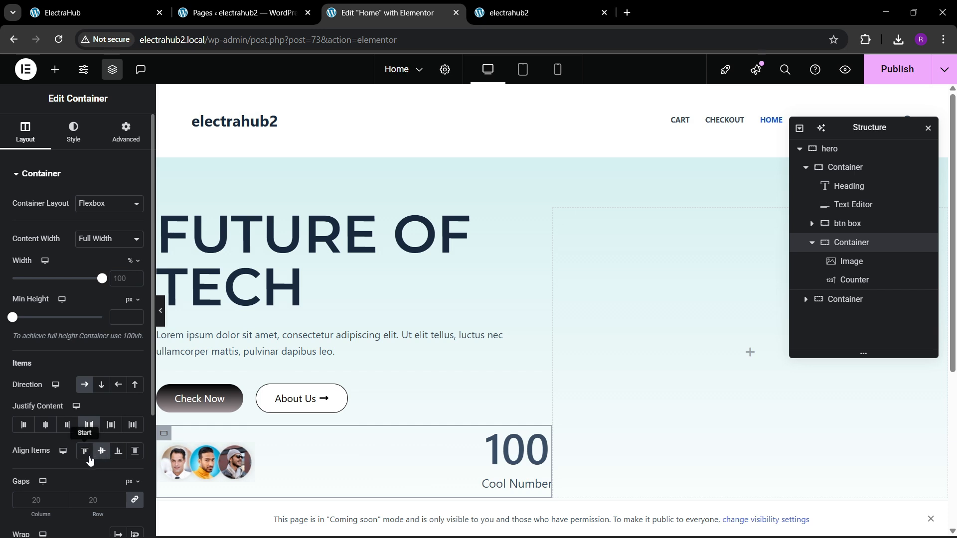
{"action": "left_click", "coordinate": [22, 430]}
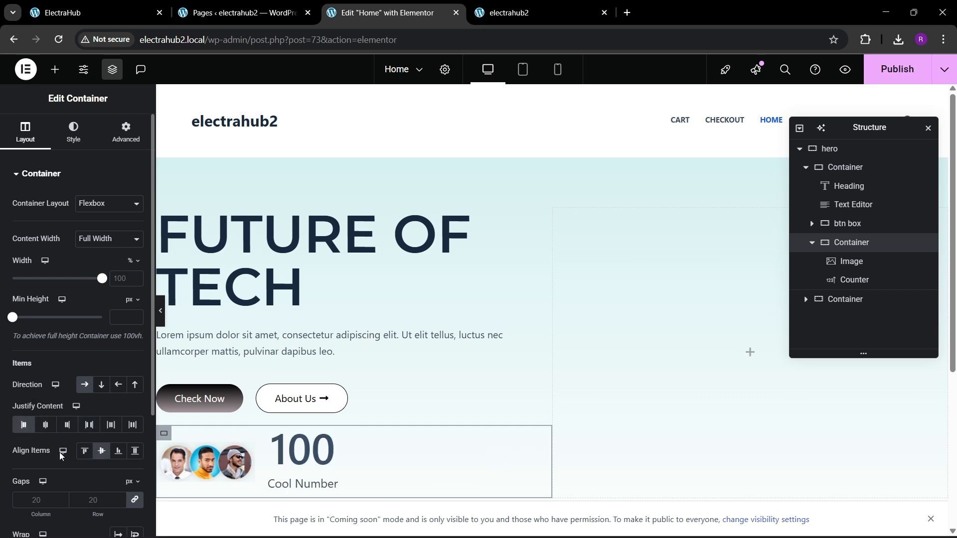
{"action": "type", "text": "40"}
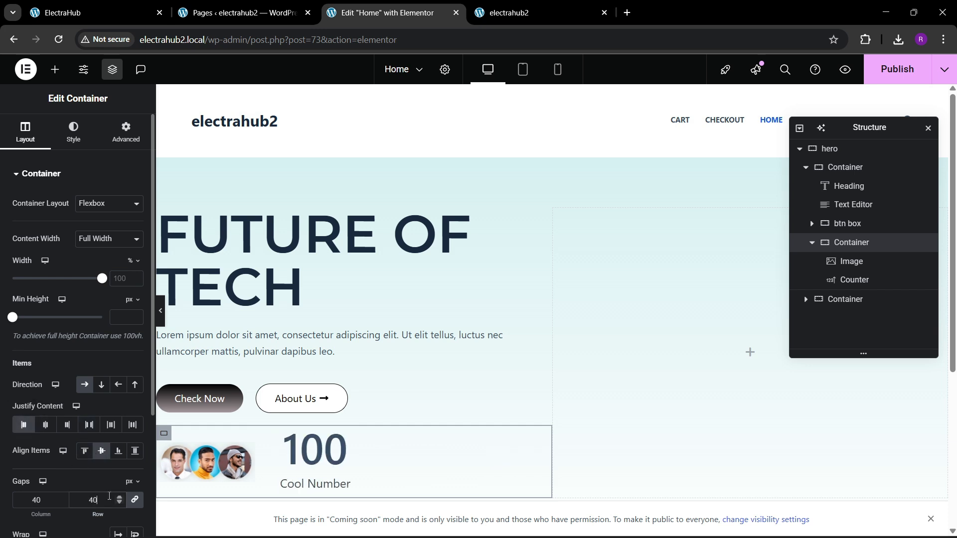
Following the ElectraHub reference page, set the counter's ending number to 700, its suffix to "+" and its title to "Happy Clients".
{"action": "left_click", "coordinate": [75, 13]}
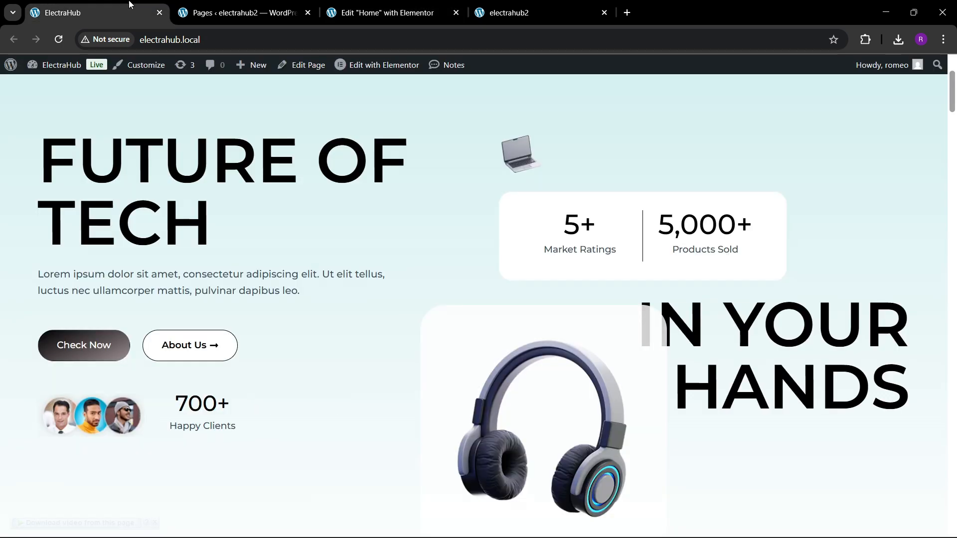
{"action": "left_click", "coordinate": [397, 6]}
{"action": "left_click", "coordinate": [300, 450]}
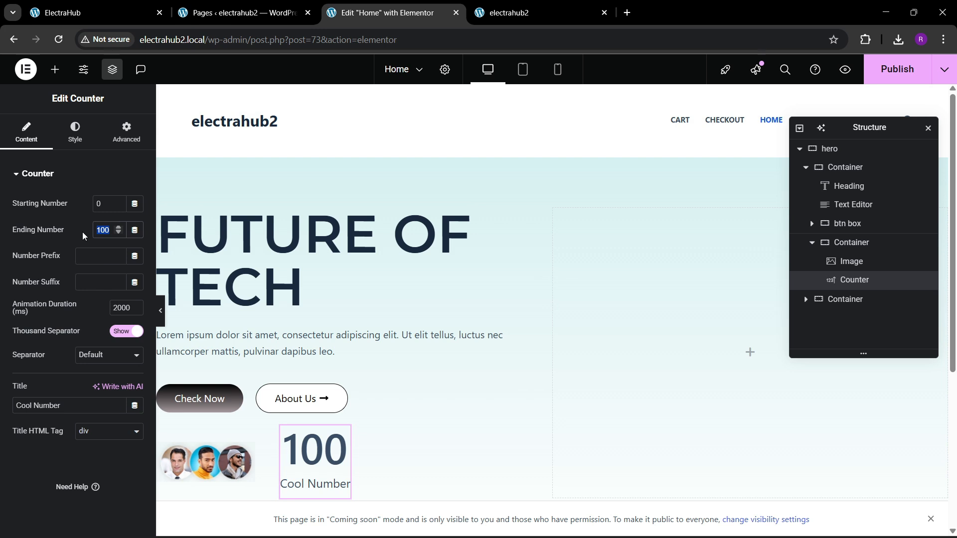
{"action": "type", "text": "7"}
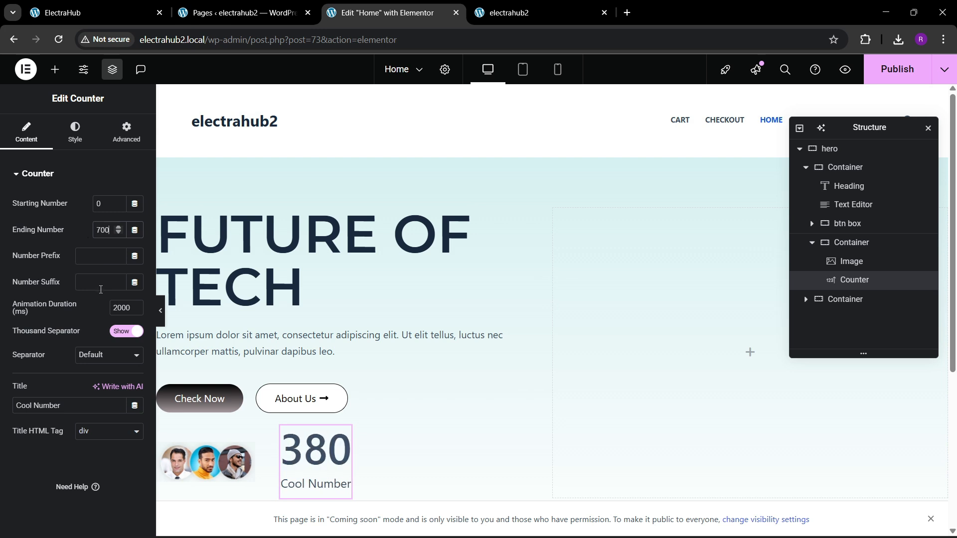
{"action": "left_click", "coordinate": [104, 287]}
{"action": "type", "text": "+"}
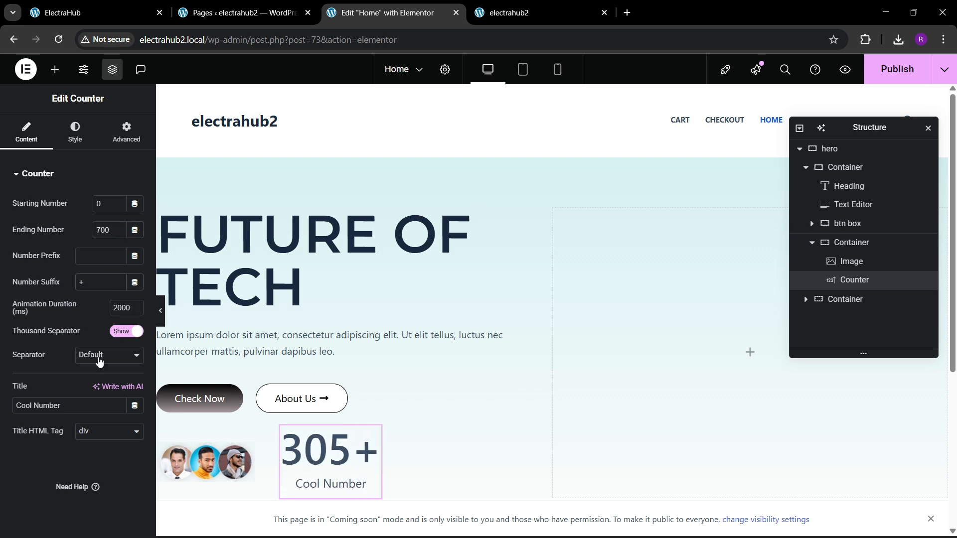
{"action": "left_click_drag", "start_coordinate": [64, 406], "coordinate": [2, 406]}
{"action": "type", "text": "H"}
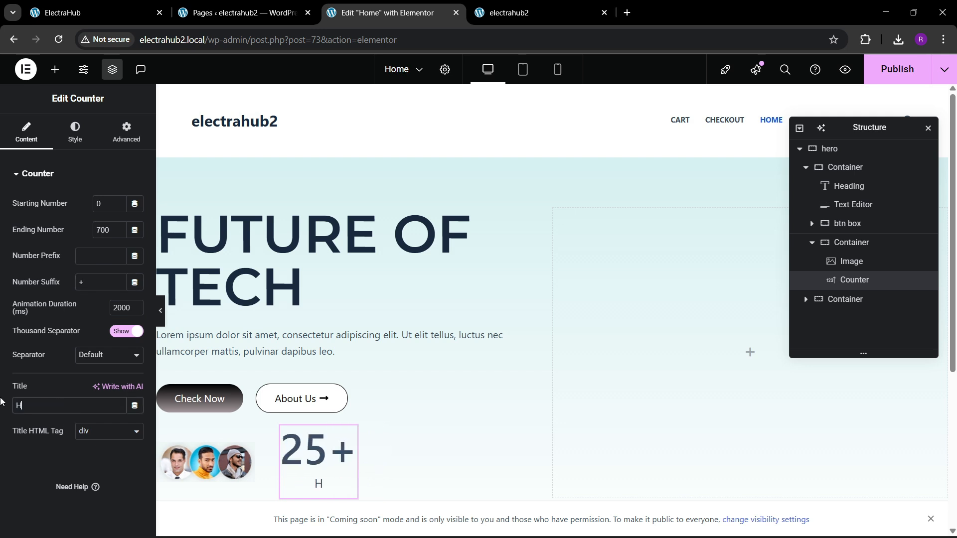
{"action": "type", "text": "appy Clients"}
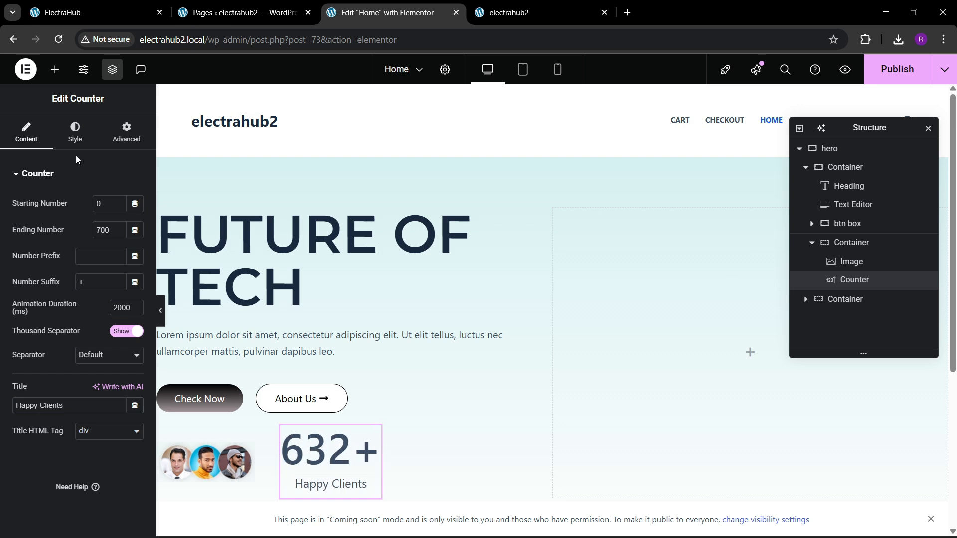
Set the counter number's font size to 40 px and compare it with the ElectraHub reference page.
{"action": "left_click", "coordinate": [75, 132]}
{"action": "left_click", "coordinate": [43, 404]}
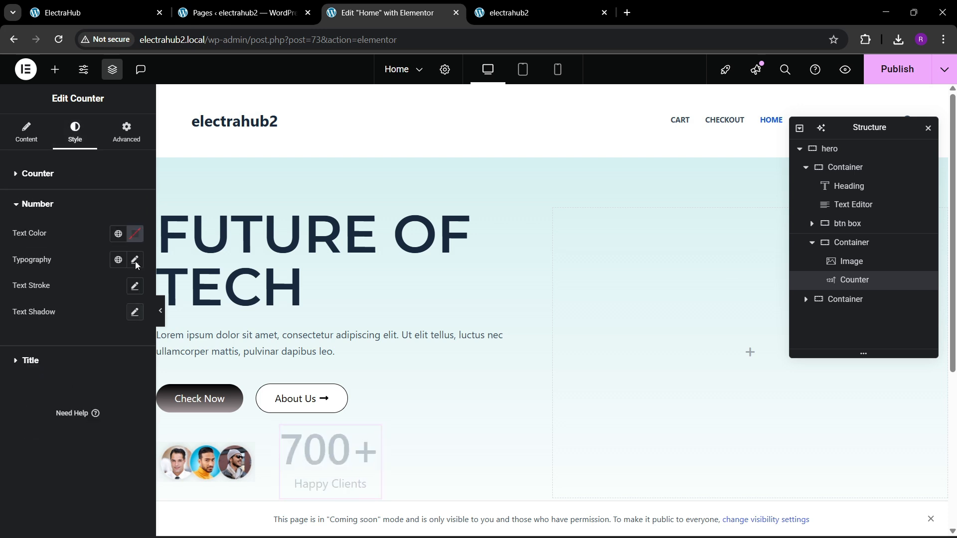
{"action": "left_click", "coordinate": [134, 259]}
{"action": "left_click_drag", "start_coordinate": [127, 358], "coordinate": [128, 359]}
{"action": "left_click", "coordinate": [142, 6]}
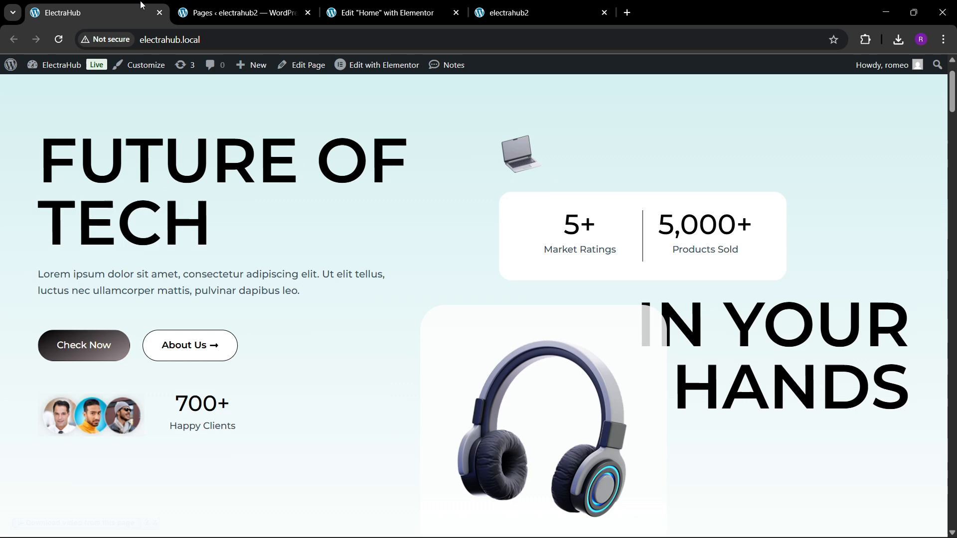
{"action": "left_click", "coordinate": [388, 13]}
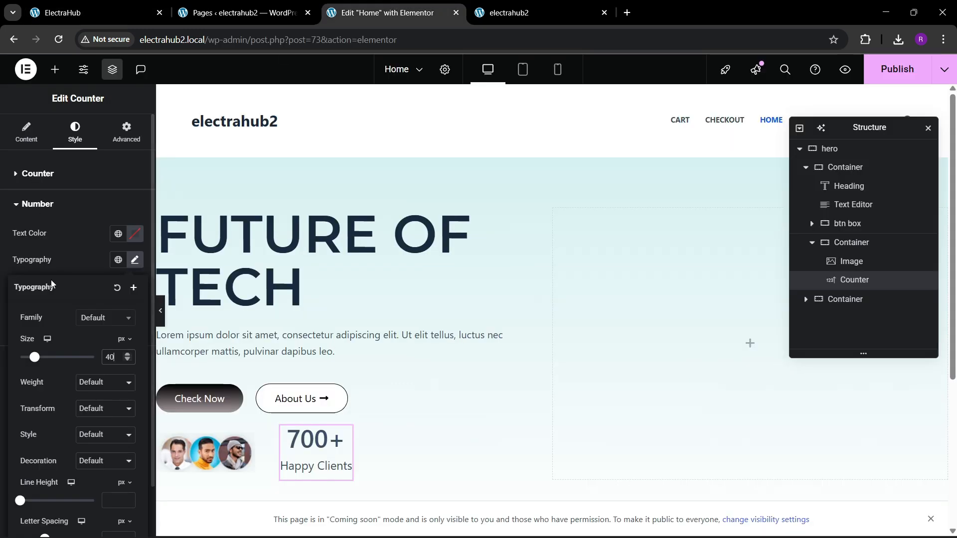
Set the counter number's font to Montserrat with weight 500 (Medium) and check it against the reference page.
{"action": "left_click", "coordinate": [93, 324]}
{"action": "type", "text": "monts"}
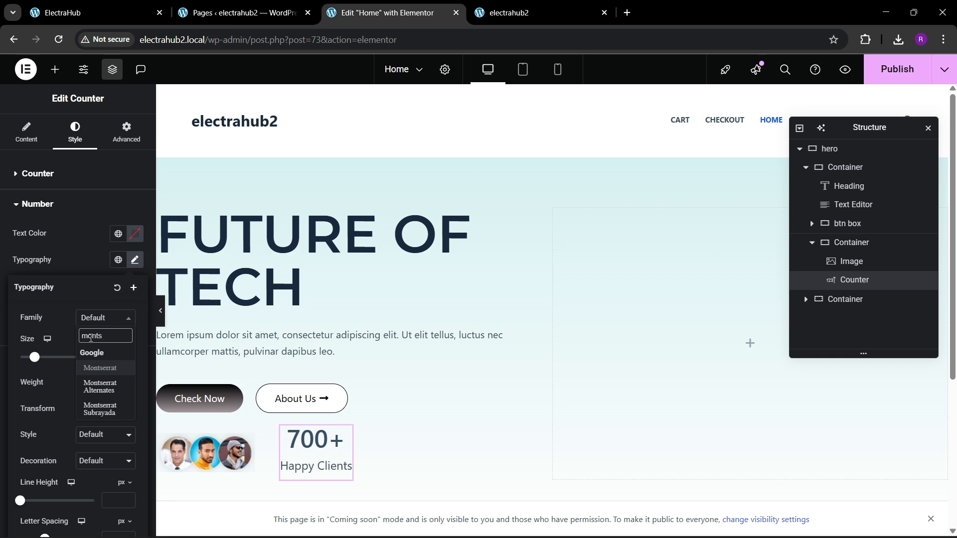
{"action": "key", "text": "Return"}
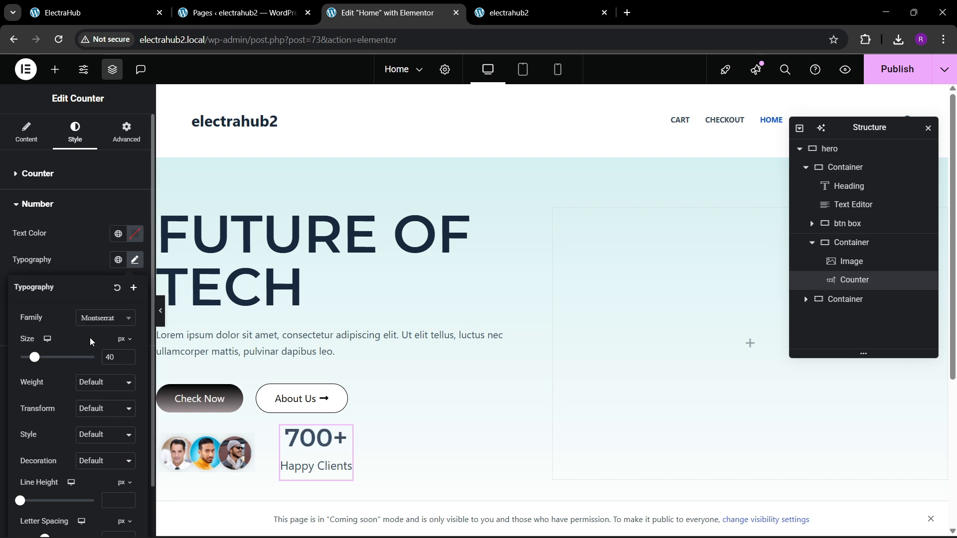
{"action": "left_click", "coordinate": [90, 387]}
{"action": "left_click", "coordinate": [93, 263]}
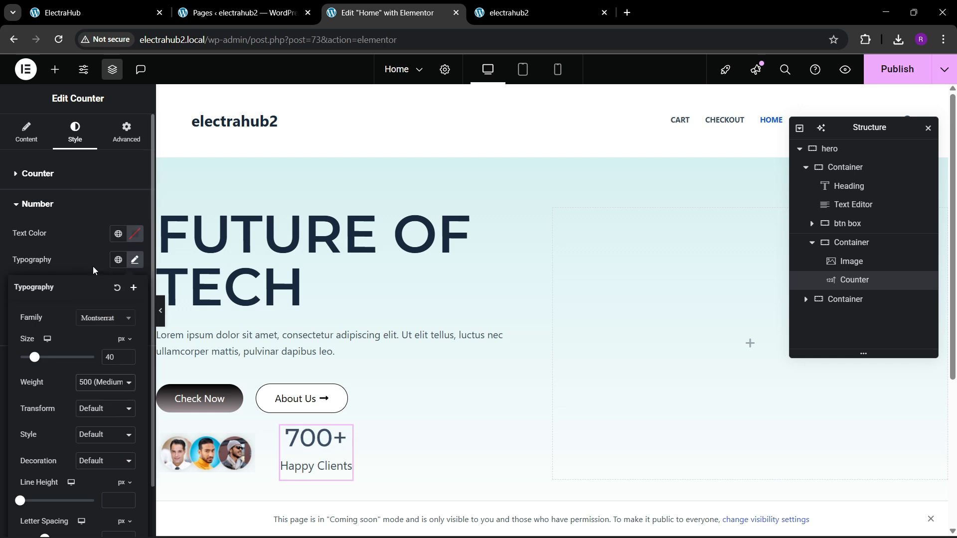
{"action": "left_click", "coordinate": [124, 4]}
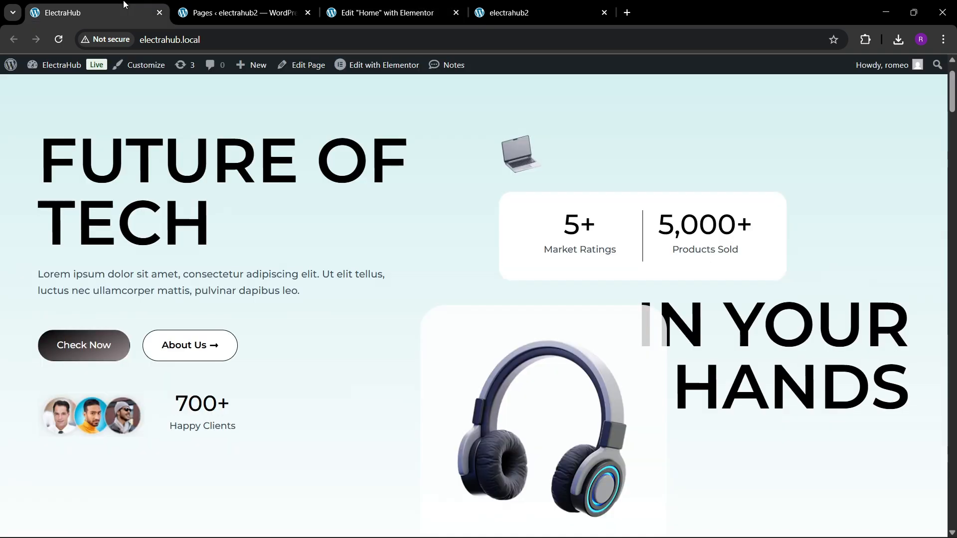
{"action": "left_click", "coordinate": [403, 4]}
{"action": "left_click", "coordinate": [74, 277]}
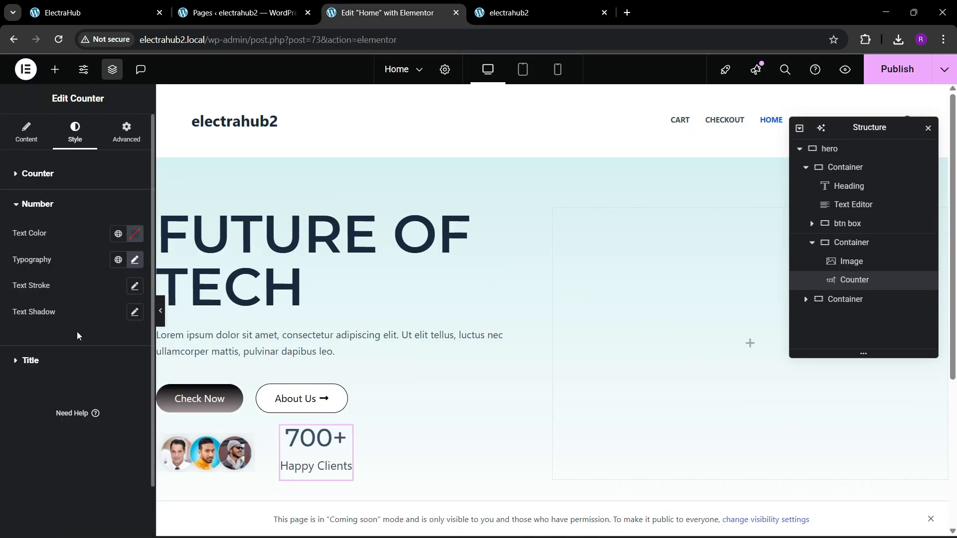
Set the counter title's font to Poppins at 16 px and check it against the ElectraHub reference page.
{"action": "left_click", "coordinate": [58, 365]}
{"action": "left_click", "coordinate": [136, 291]}
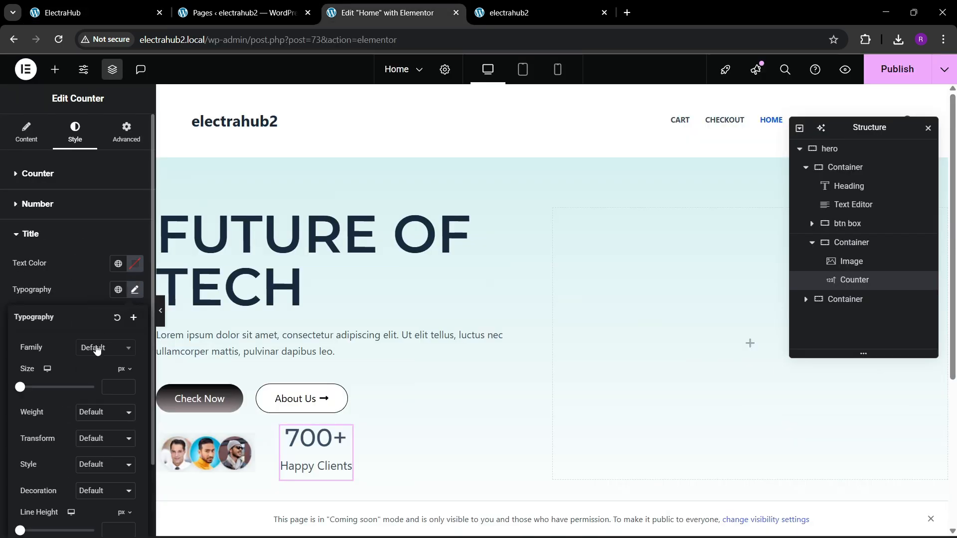
{"action": "left_click", "coordinate": [97, 348]}
{"action": "type", "text": "mo"}
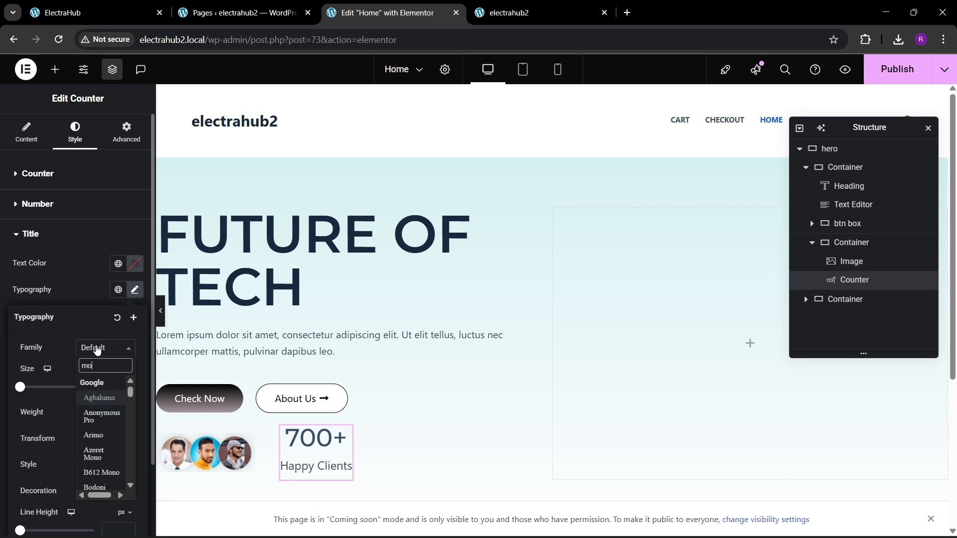
{"action": "key", "text": "BackSpace"}
{"action": "key", "text": "BackSpace"}
{"action": "type", "text": "popp"}
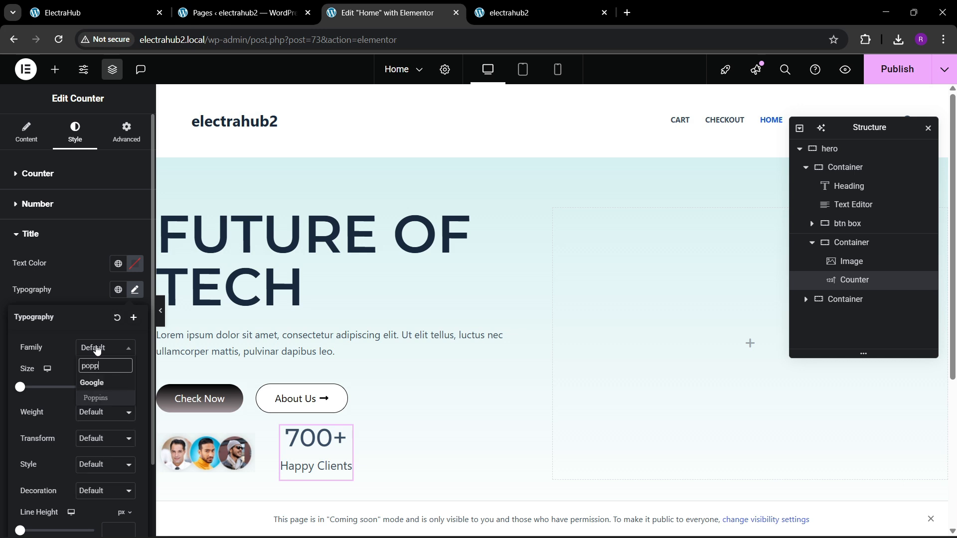
{"action": "key", "text": "Return"}
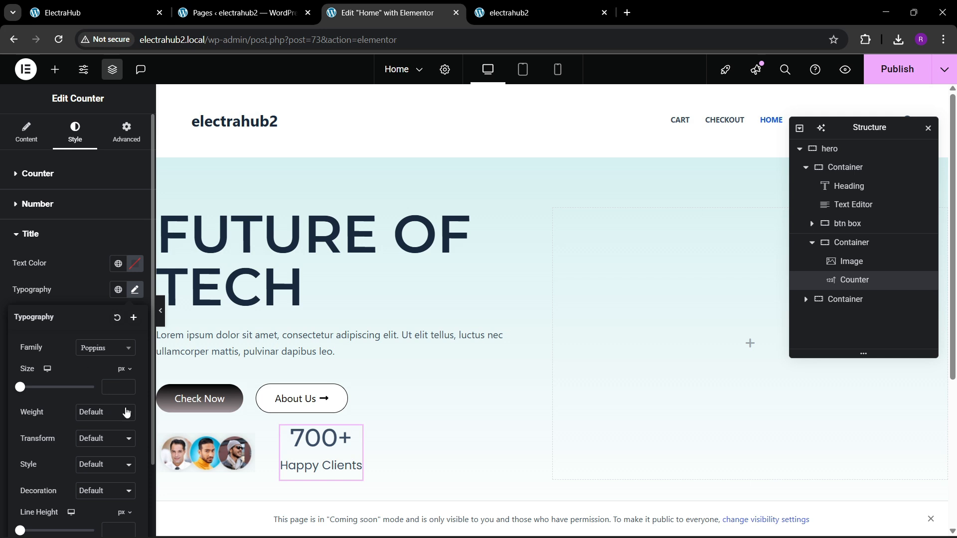
{"action": "left_click", "coordinate": [128, 386]}
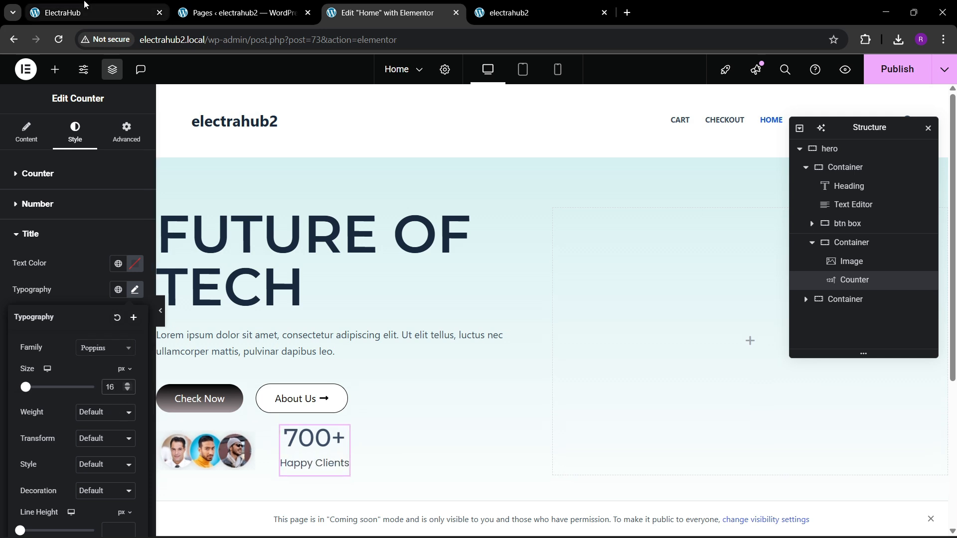
{"action": "left_click", "coordinate": [90, 9]}
{"action": "left_click", "coordinate": [389, 12]}
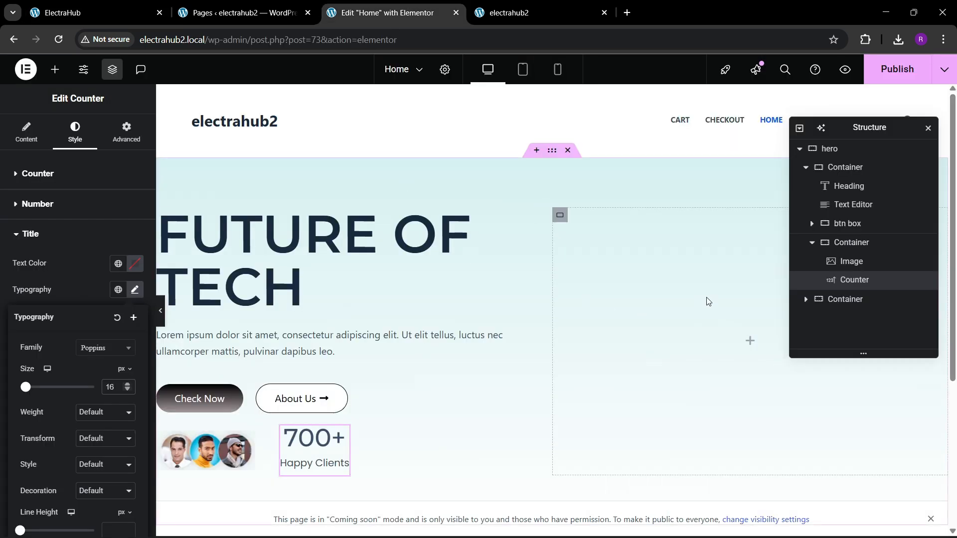
Set the top margin of the container holding the avatars and the 700+ counter to 30 px and publish the page.
{"action": "left_click", "coordinate": [877, 243]}
{"action": "left_click", "coordinate": [107, 136]}
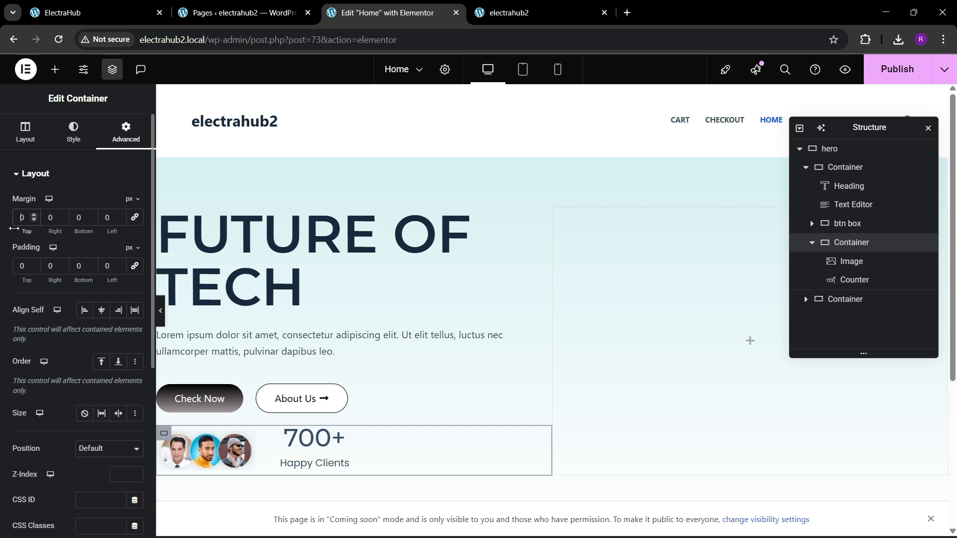
{"action": "type", "text": "3"}
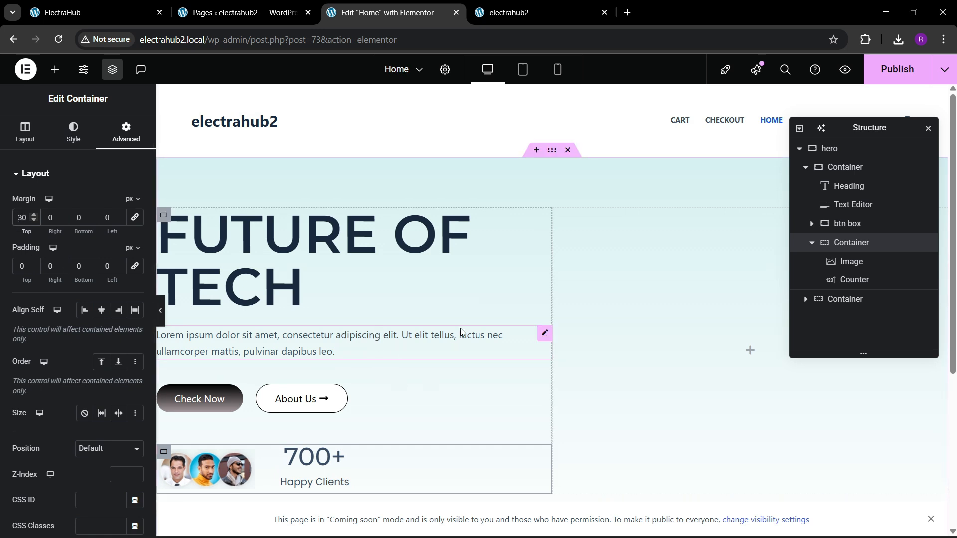
{"action": "left_click", "coordinate": [877, 70]}
Following the ElectraHub reference page, add an image widget with Laptop-3D-Image-Meblanje.png to the hero's empty second container.
{"action": "left_click", "coordinate": [95, 12]}
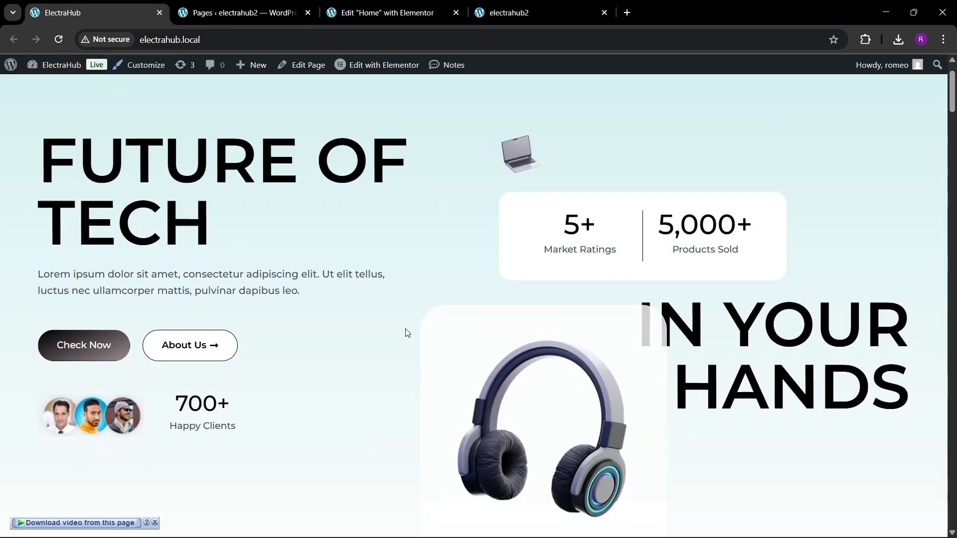
{"action": "left_click", "coordinate": [156, 523]}
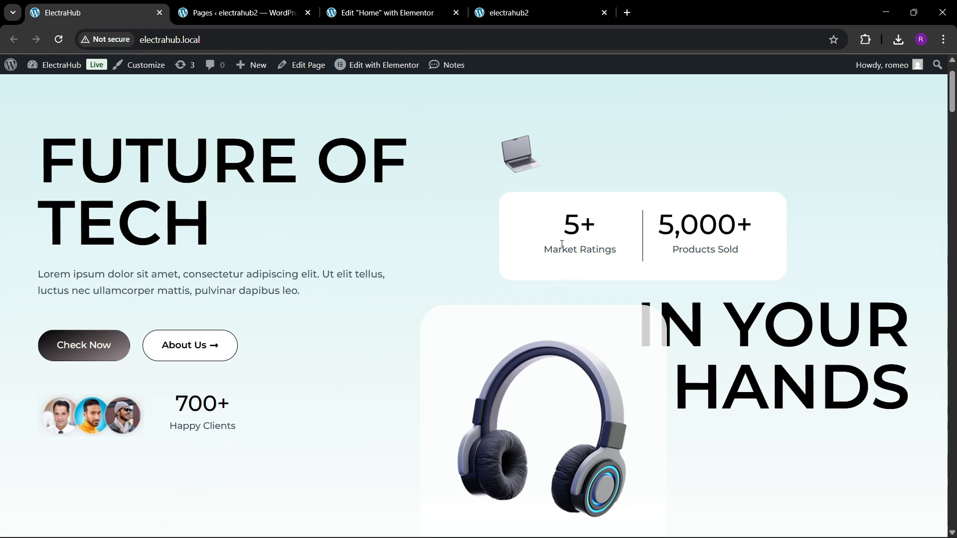
{"action": "left_click", "coordinate": [387, 13]}
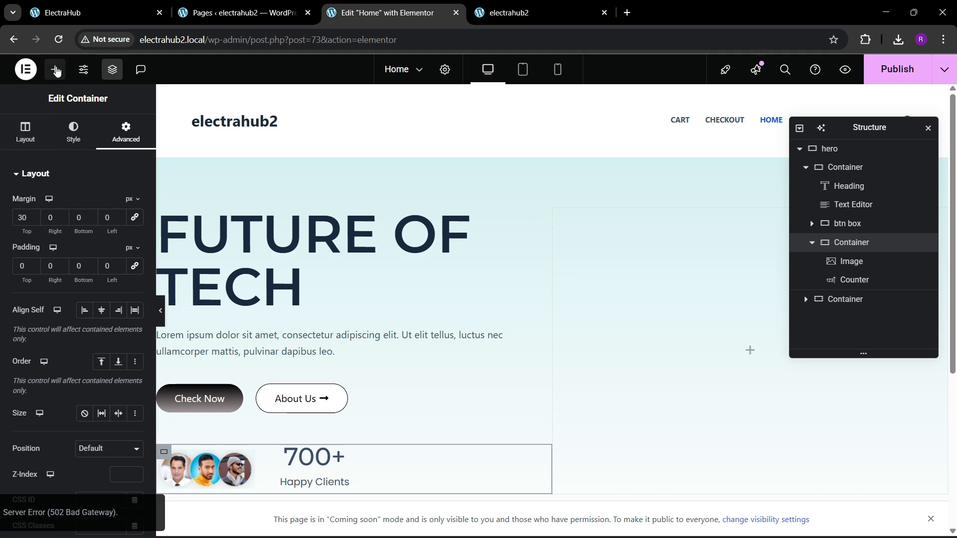
{"action": "left_click", "coordinate": [55, 69]}
{"action": "scroll", "coordinate": [88, 245], "scroll_direction": "down", "scroll_amount": 2}
{"action": "left_click_drag", "start_coordinate": [111, 264], "coordinate": [678, 295]}
{"action": "left_click", "coordinate": [78, 239]}
{"action": "left_click", "coordinate": [139, 6]}
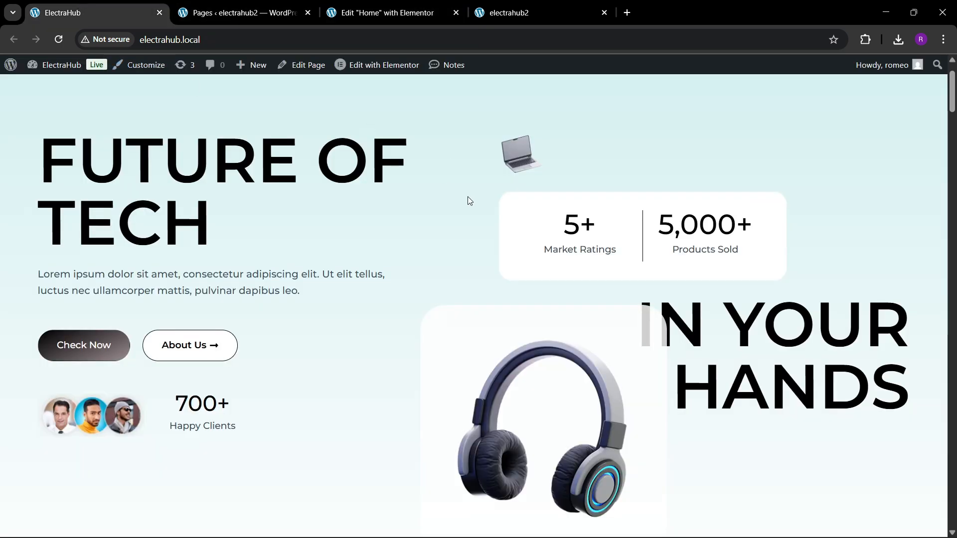
{"action": "left_click", "coordinate": [388, 12]}
{"action": "left_click", "coordinate": [286, 236]}
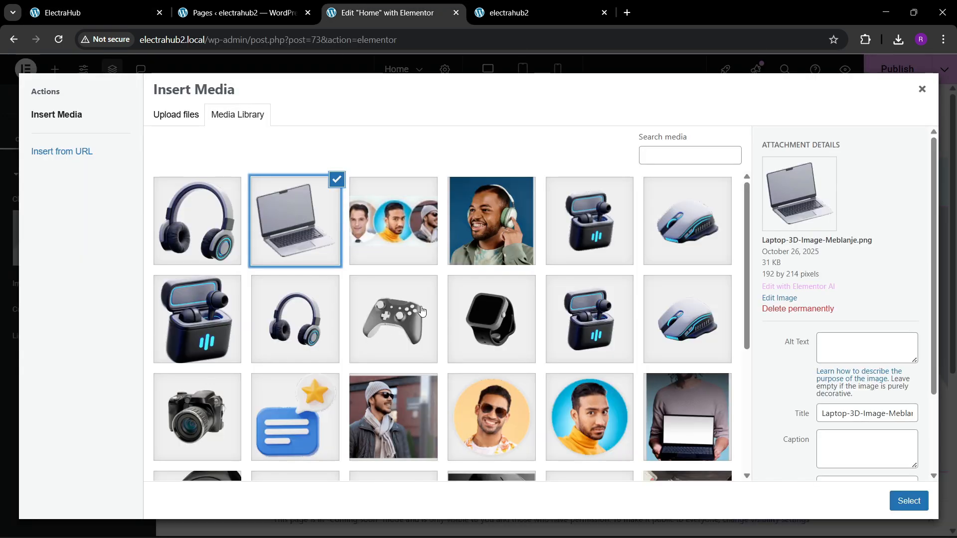
{"action": "left_click", "coordinate": [896, 506]}
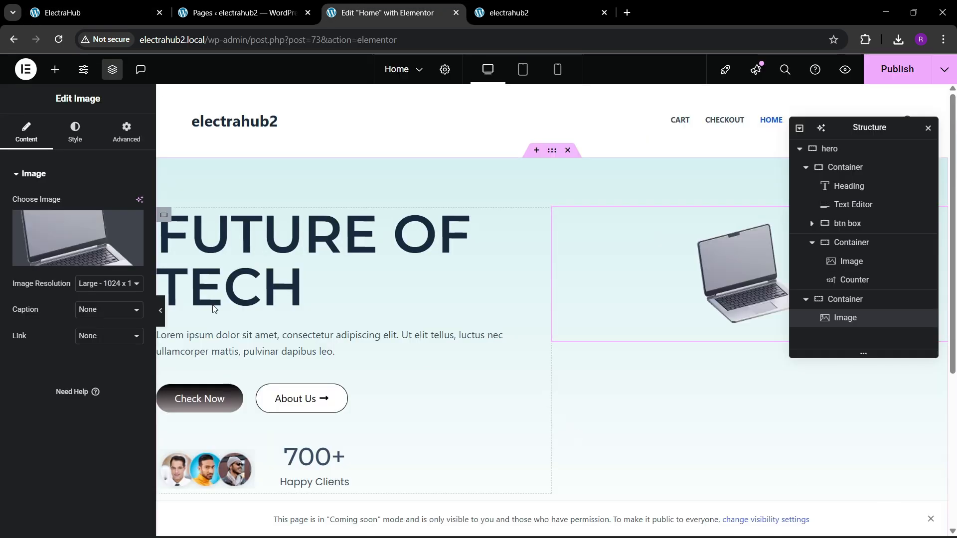
Left-align the laptop image and give its widget a custom width of 13%.
{"action": "left_click", "coordinate": [75, 132]}
{"action": "left_click", "coordinate": [100, 204]}
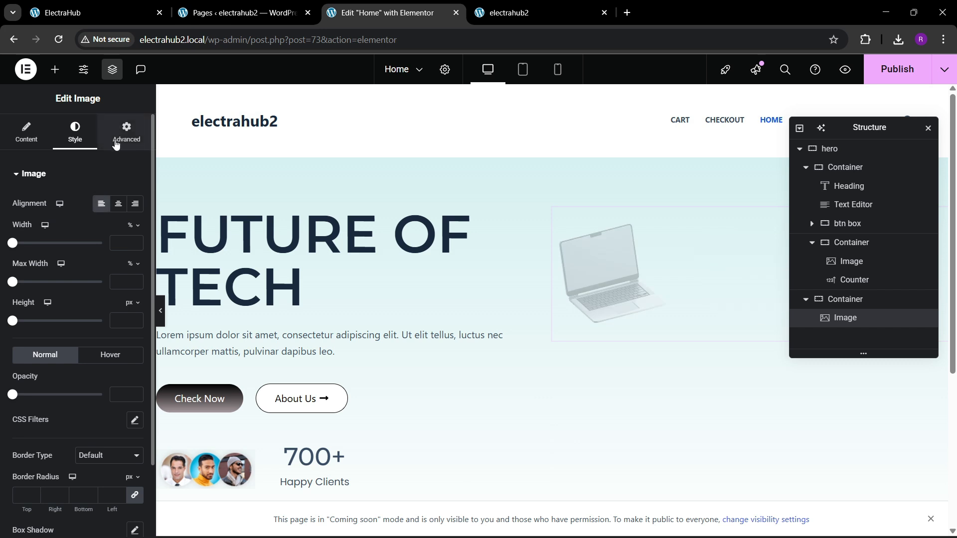
{"action": "left_click", "coordinate": [127, 133]}
{"action": "left_click", "coordinate": [102, 301]}
{"action": "left_click", "coordinate": [98, 362]}
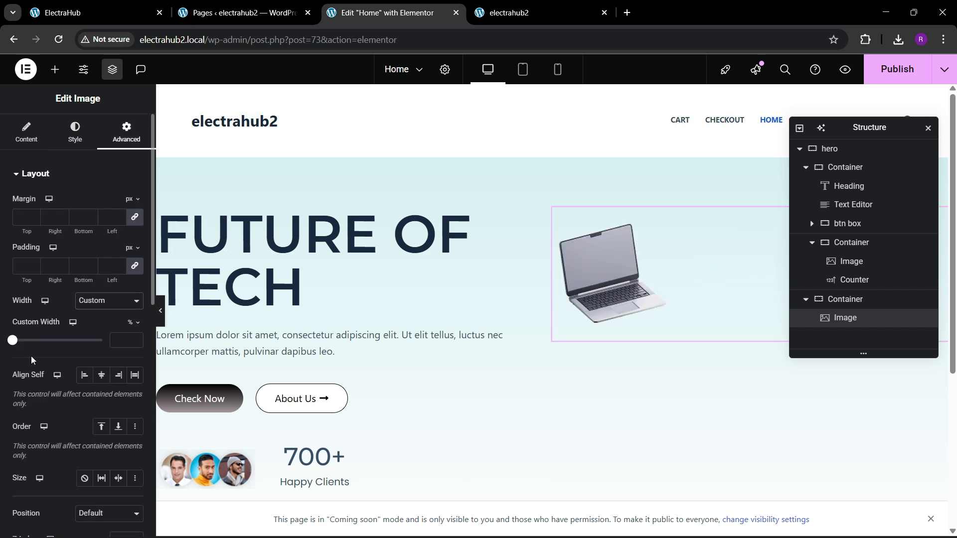
{"action": "mouse_move", "coordinate": [15, 343]}
{"action": "left_mouse_down"}
{"action": "mouse_move", "coordinate": [31, 344]}
{"action": "mouse_move", "coordinate": [25, 350]}
{"action": "left_mouse_up"}
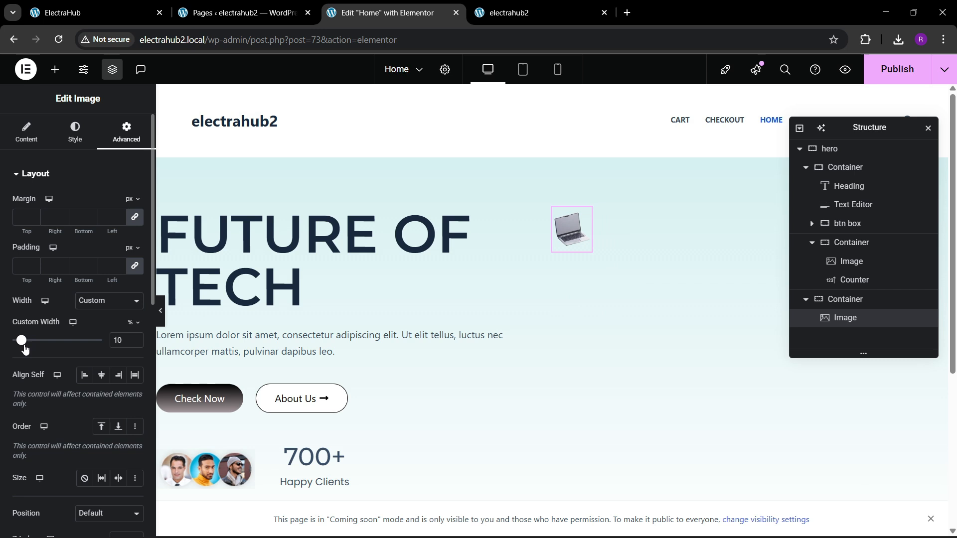
{"action": "left_click", "coordinate": [135, 339]}
{"action": "left_click", "coordinate": [135, 339]}
{"action": "left_click", "coordinate": [136, 339]}
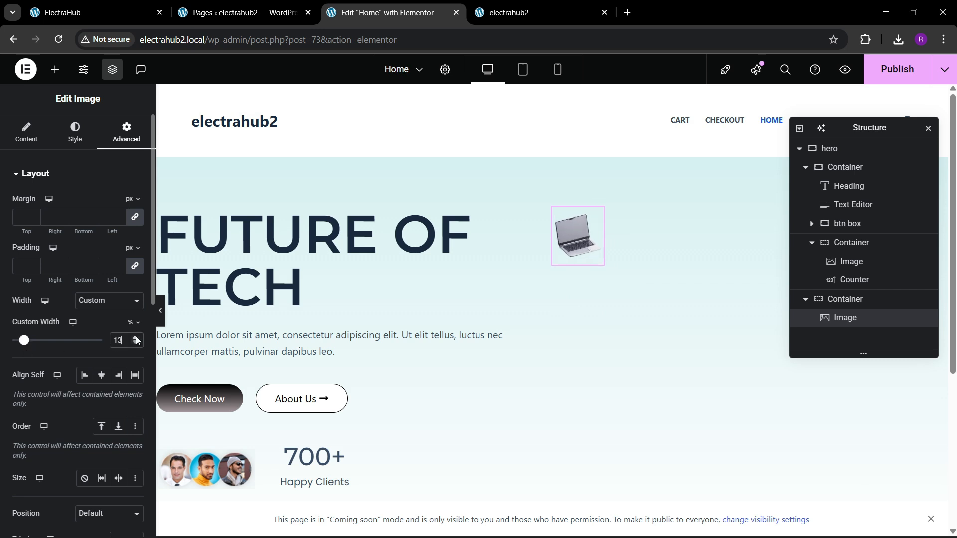
{"action": "left_click", "coordinate": [70, 134]}
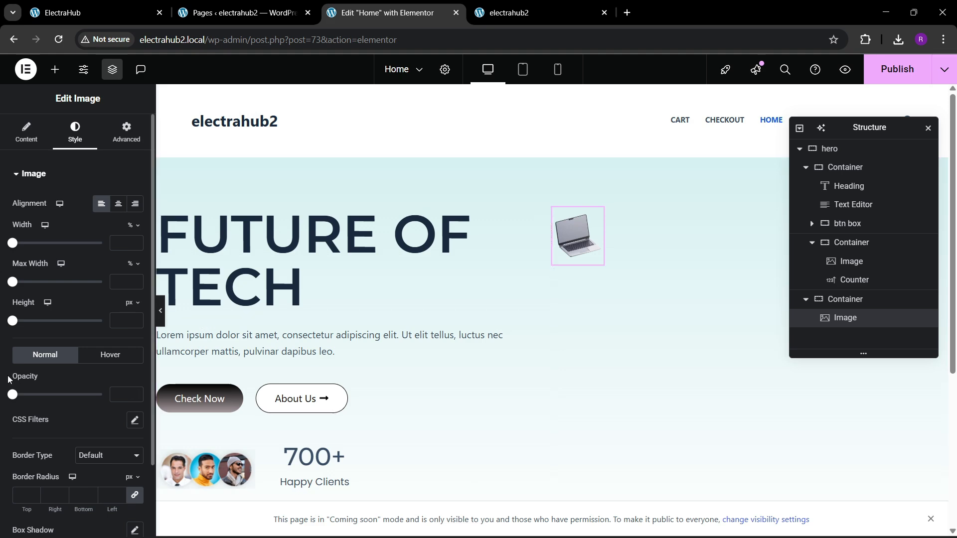
Following the ElectraHub reference page, add a container below the laptop image and give it a classic #FFFFFF background.
{"action": "left_click", "coordinate": [75, 12]}
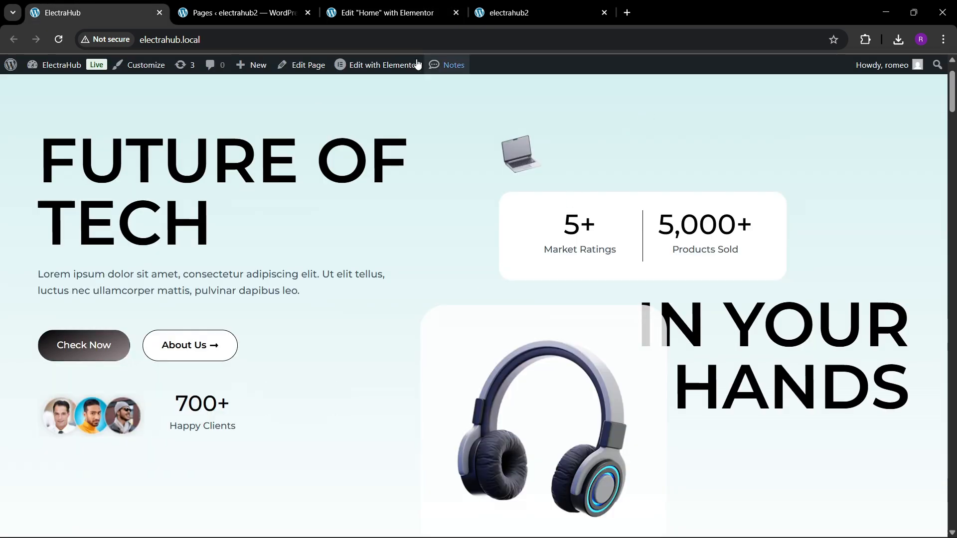
{"action": "left_click", "coordinate": [402, 15]}
{"action": "left_click", "coordinate": [55, 69]}
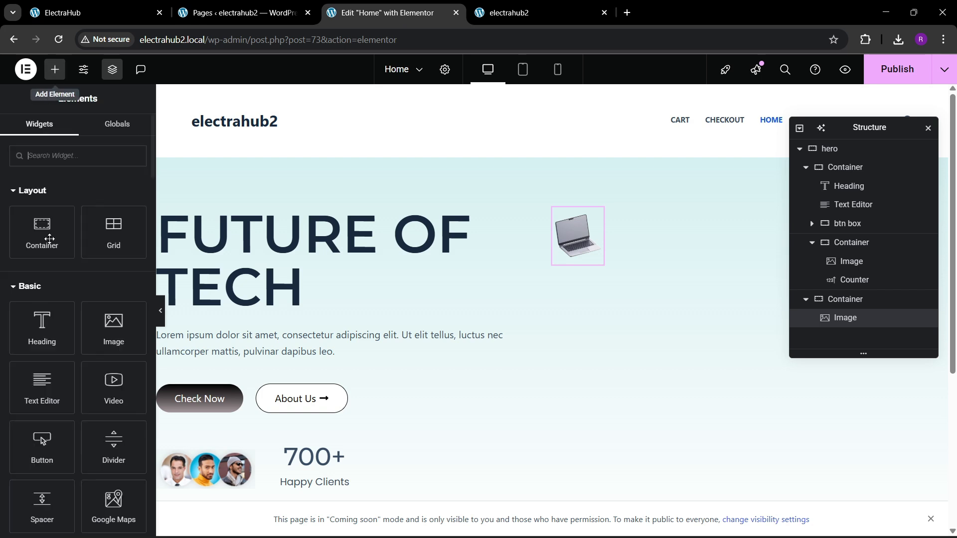
{"action": "left_click_drag", "start_coordinate": [30, 245], "coordinate": [585, 246]}
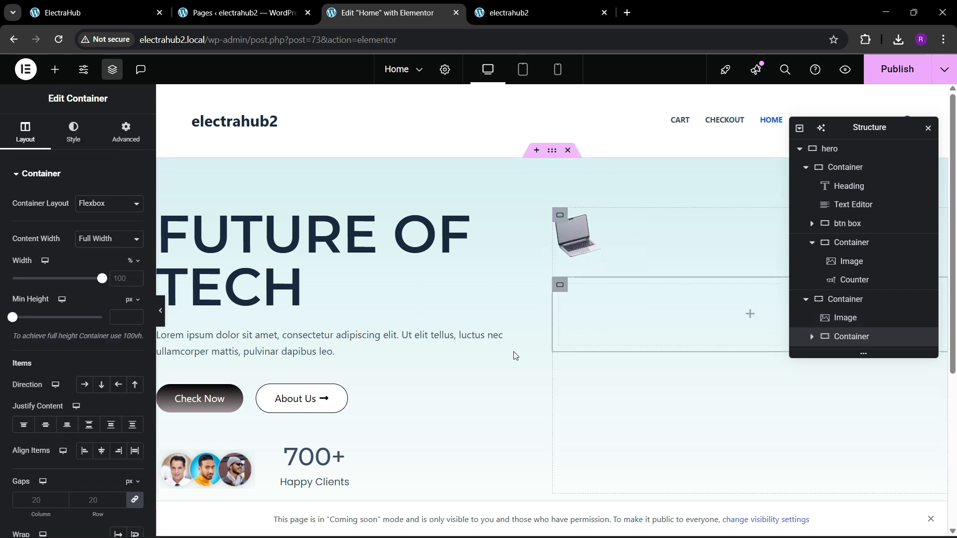
{"action": "left_click", "coordinate": [73, 132]}
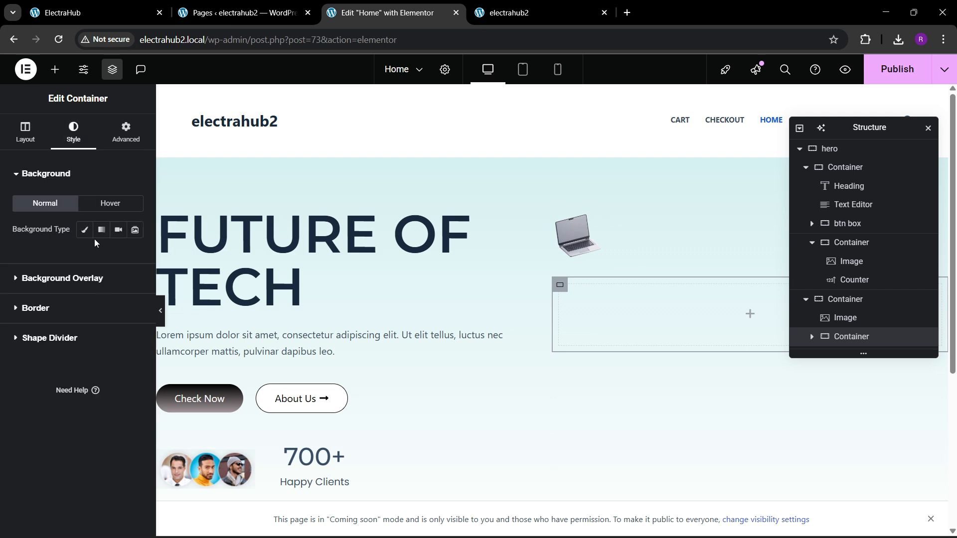
{"action": "left_click", "coordinate": [84, 230]}
{"action": "left_click", "coordinate": [135, 256]}
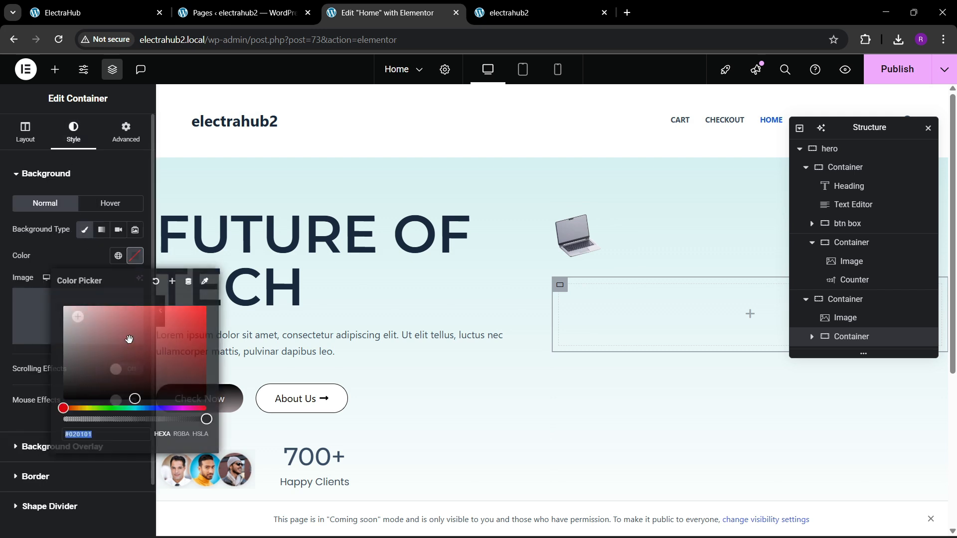
{"action": "left_click", "coordinate": [71, 262]}
Following the reference page, set the white container's border radius to 30 px and its padding to 40 px on all sides.
{"action": "left_click", "coordinate": [105, 6]}
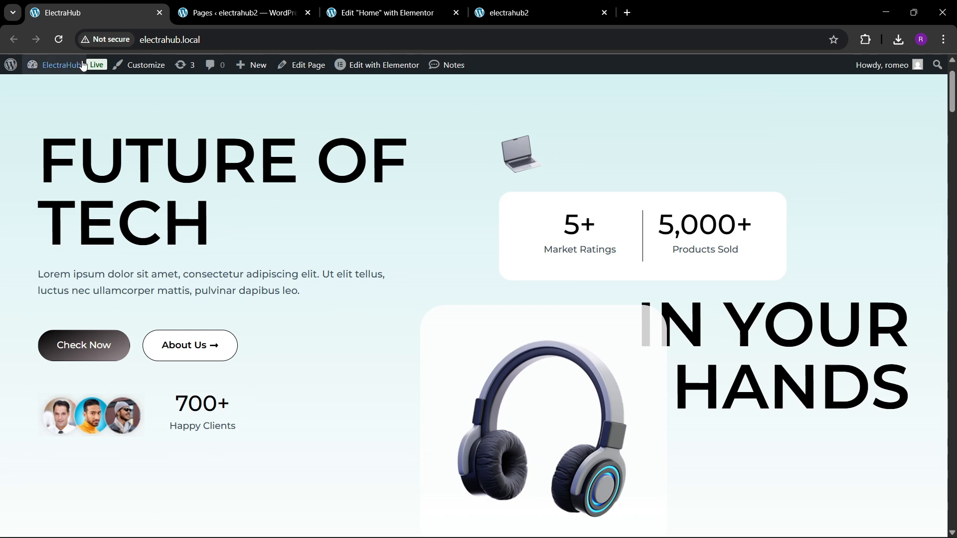
{"action": "left_click", "coordinate": [378, 6]}
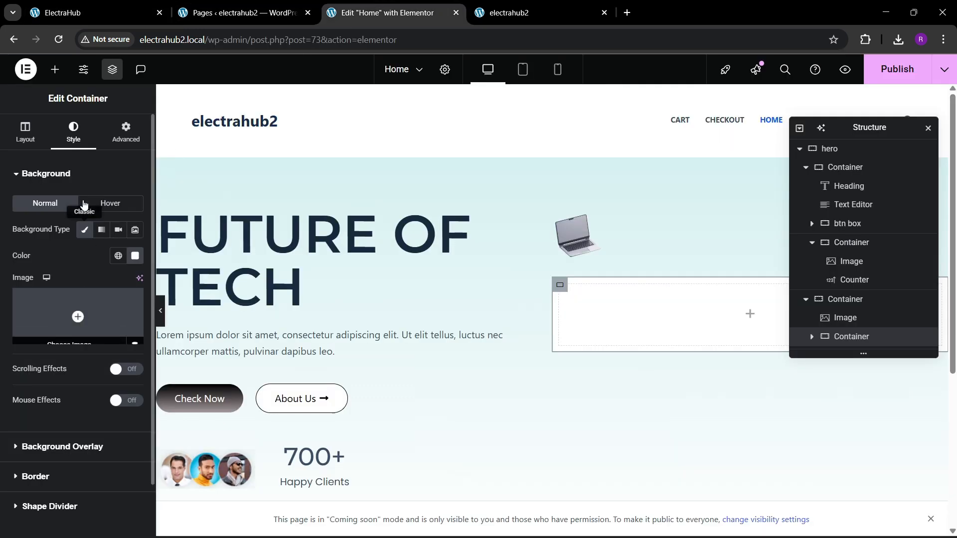
{"action": "scroll", "coordinate": [36, 323], "scroll_direction": "down", "scroll_amount": 2}
{"action": "left_click", "coordinate": [36, 417]}
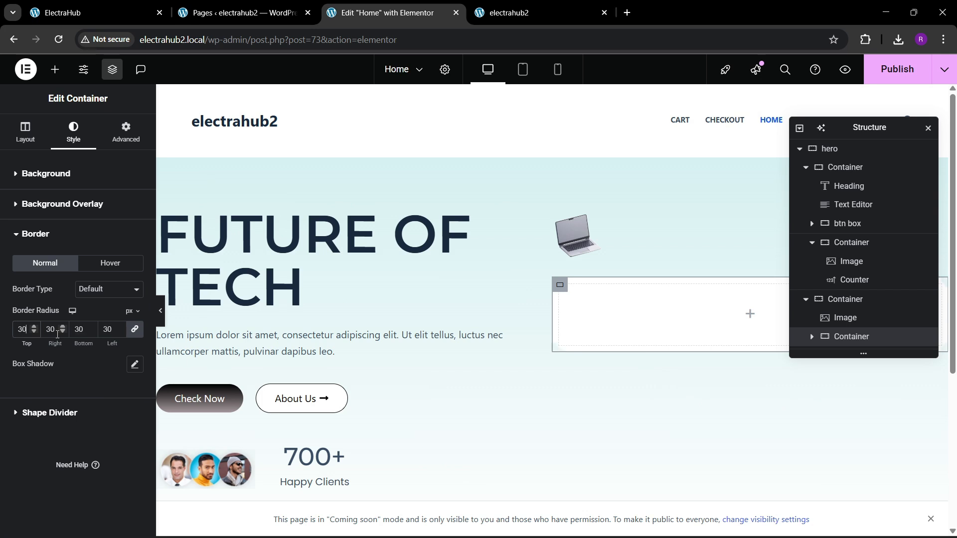
{"action": "left_click", "coordinate": [126, 133]}
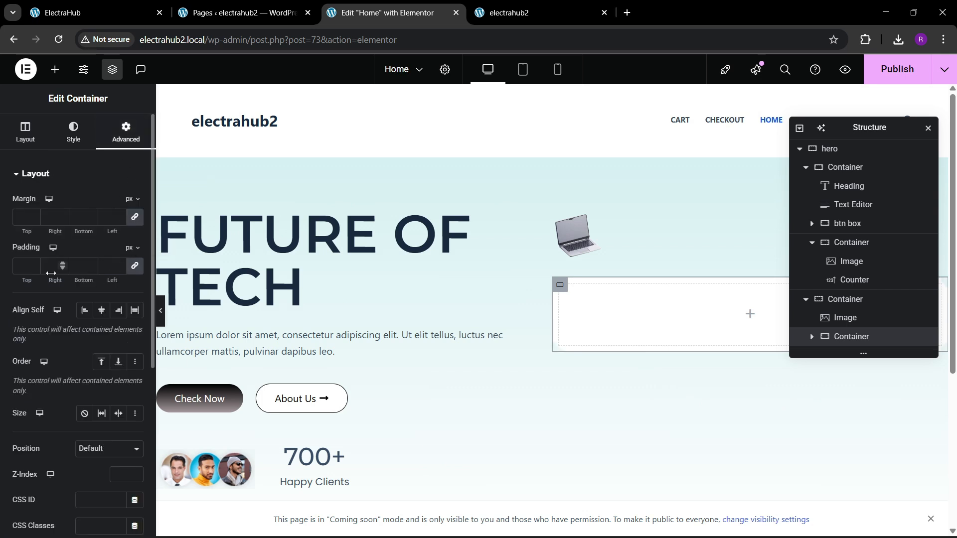
{"action": "left_click", "coordinate": [24, 271]}
{"action": "type", "text": "40"}
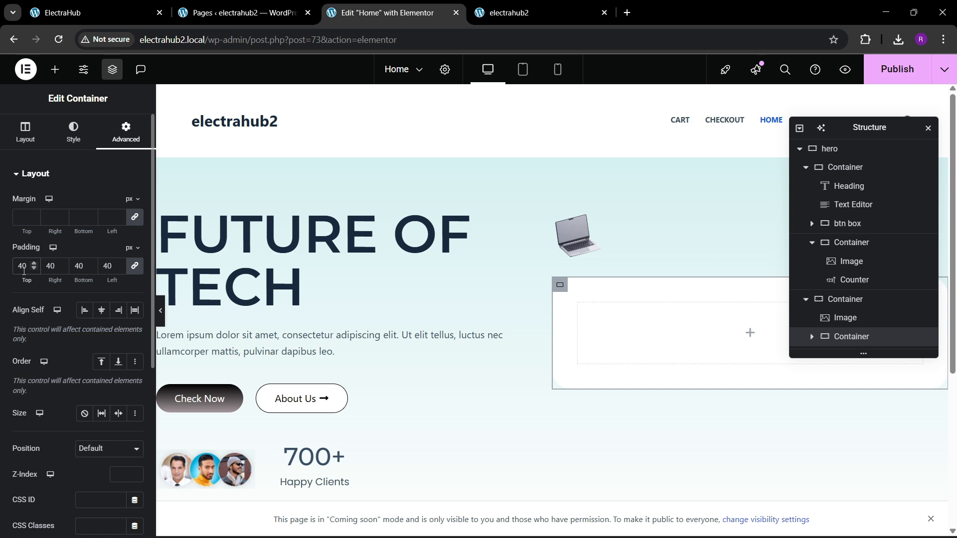
{"action": "scroll", "coordinate": [93, 340], "scroll_direction": "down", "scroll_amount": 2}
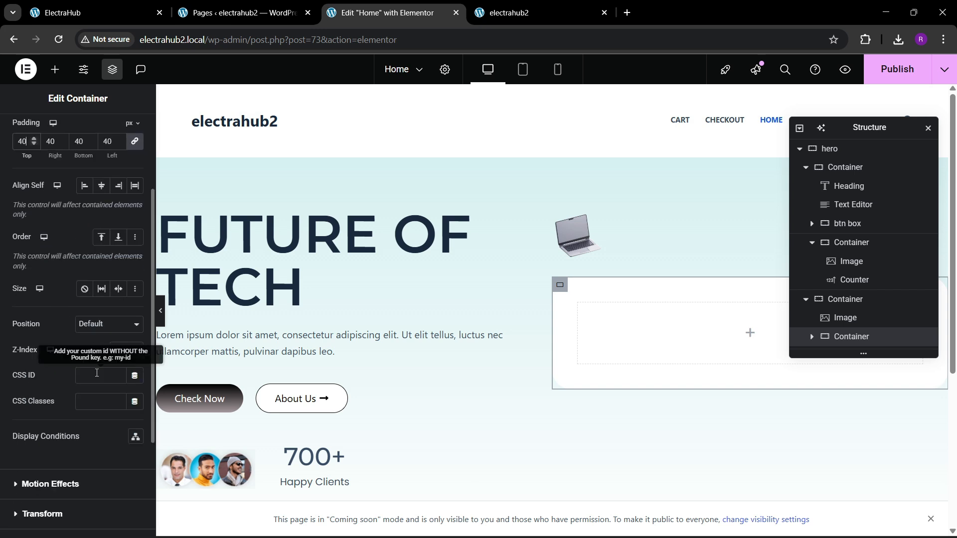
{"action": "scroll", "coordinate": [92, 346], "scroll_direction": "up", "scroll_amount": 2}
Set the white container's width to 61%, keeping its content at Full Width, and compare it with the ElectraHub reference page.
{"action": "left_click", "coordinate": [35, 133]}
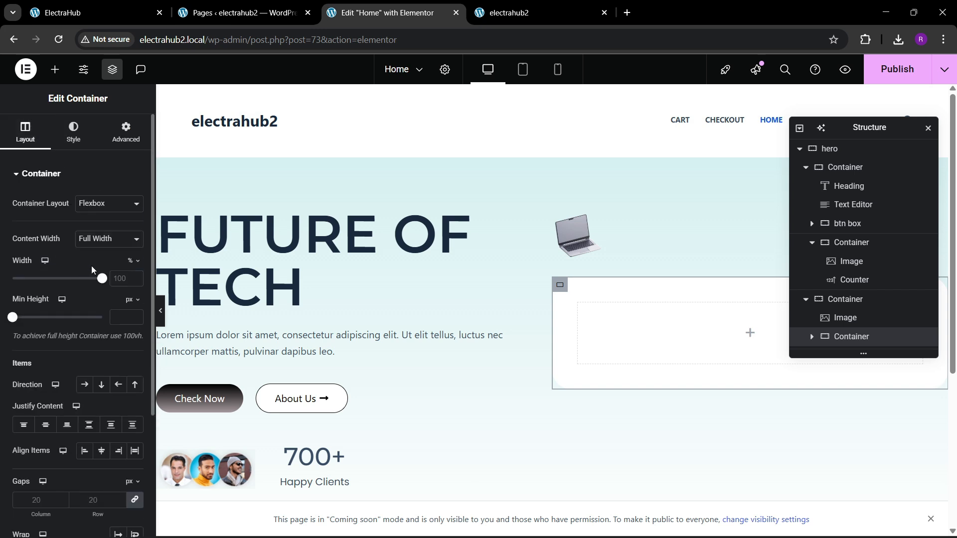
{"action": "left_click", "coordinate": [100, 241]}
{"action": "left_click", "coordinate": [100, 241]}
{"action": "left_click", "coordinate": [101, 244]}
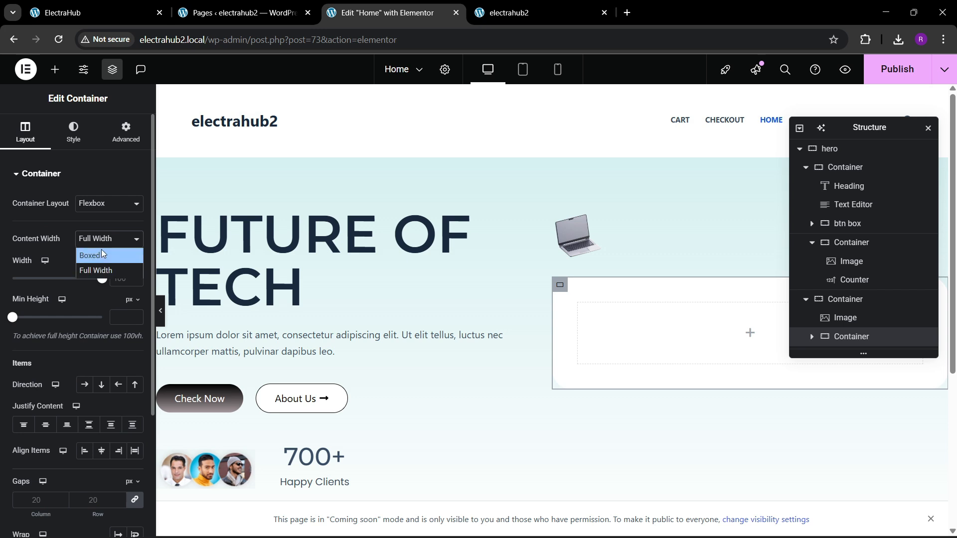
{"action": "left_click", "coordinate": [103, 240]}
{"action": "left_click_drag", "start_coordinate": [100, 279], "coordinate": [64, 294]}
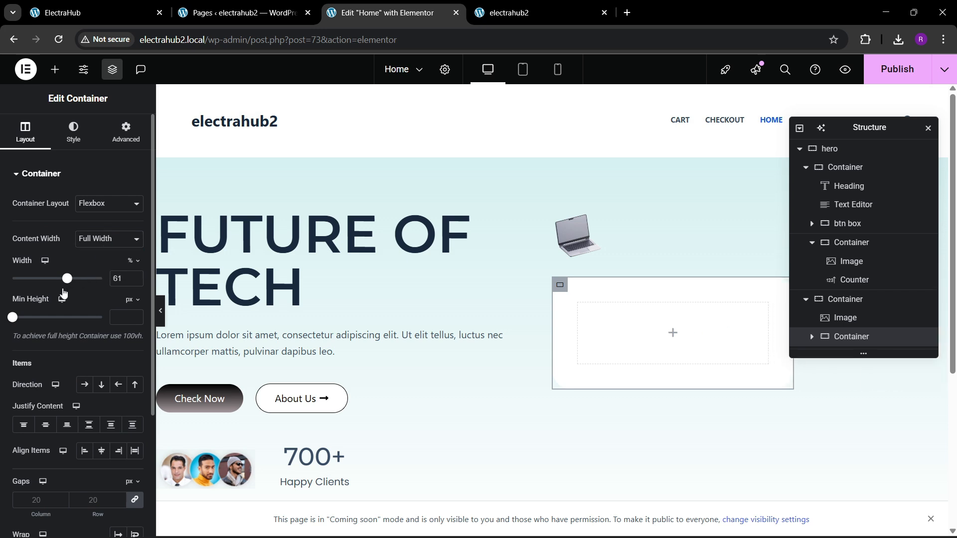
{"action": "left_click", "coordinate": [95, 13]}
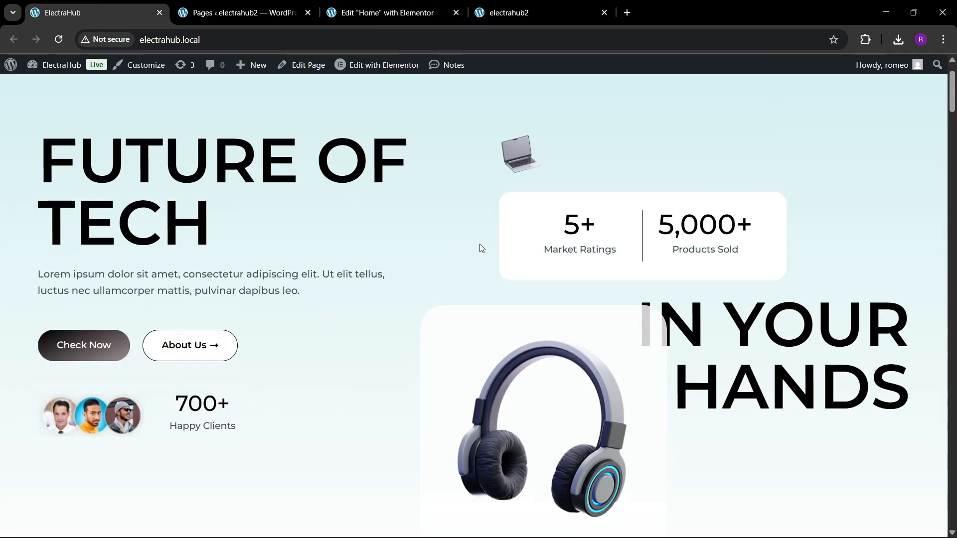
{"action": "left_click", "coordinate": [389, 12]}
Copy the 700+ Happy Clients counter into the white container and duplicate it there.
{"action": "scroll", "coordinate": [449, 353], "scroll_direction": "down", "scroll_amount": 2}
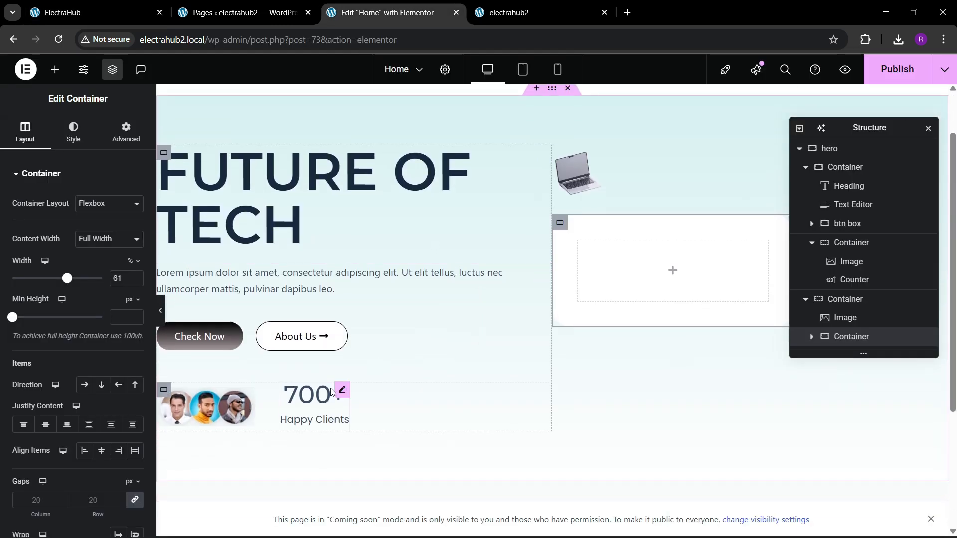
{"action": "right_click", "coordinate": [333, 397]}
{"action": "left_click", "coordinate": [359, 309]}
{"action": "right_click", "coordinate": [636, 291]}
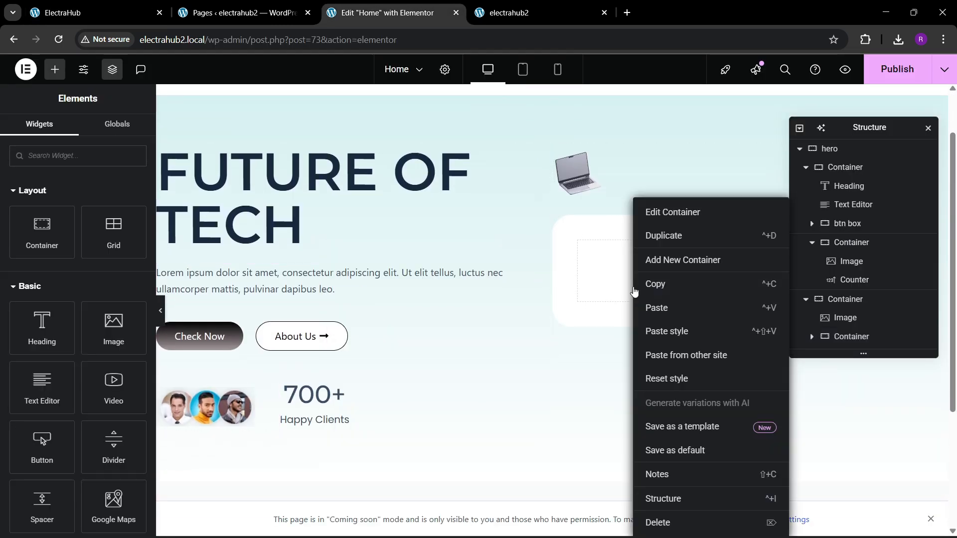
{"action": "left_click", "coordinate": [655, 306]}
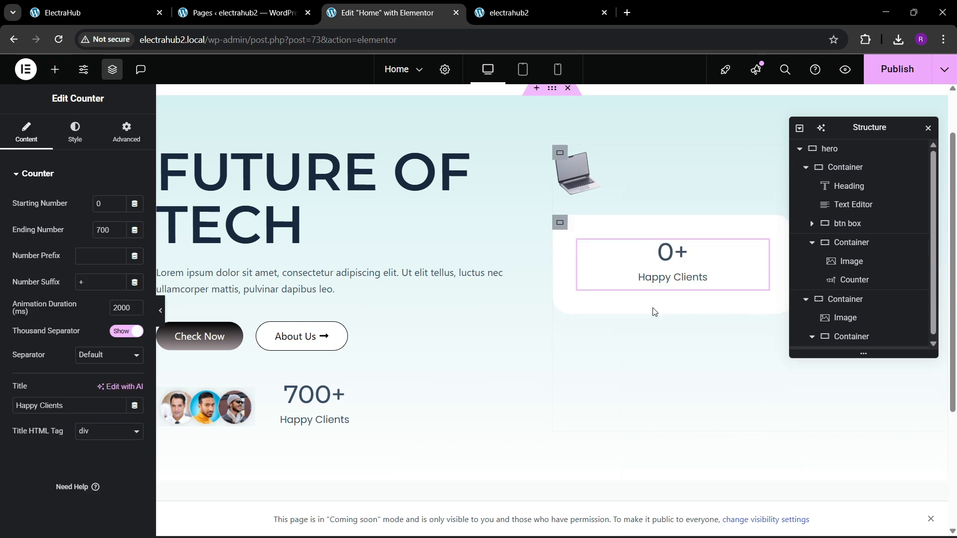
{"action": "right_click", "coordinate": [648, 279]}
{"action": "left_click", "coordinate": [675, 283]}
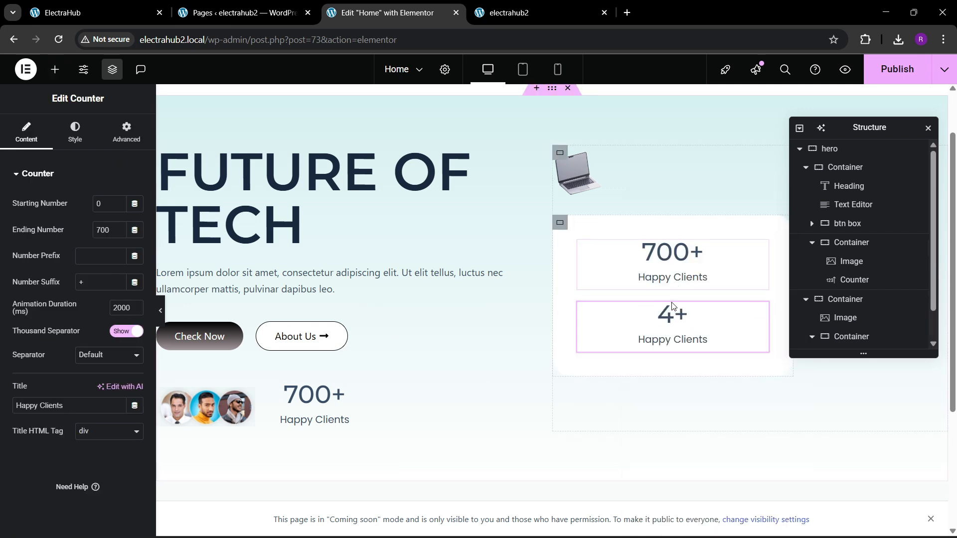
Arrange the white container's two counters in a horizontal row with Space Between justification.
{"action": "scroll", "coordinate": [848, 284], "scroll_direction": "down", "scroll_amount": 2}
{"action": "left_click", "coordinate": [851, 302]}
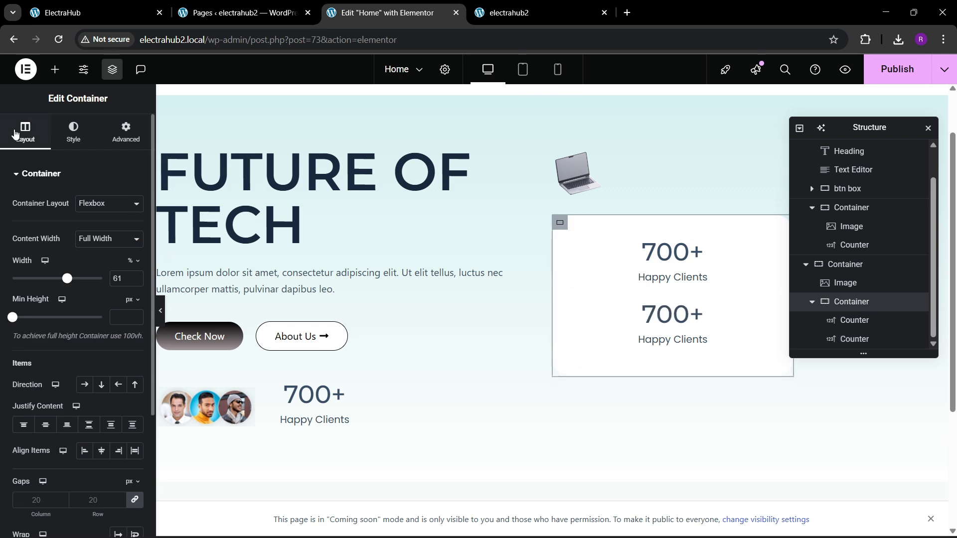
{"action": "left_click", "coordinate": [85, 385]}
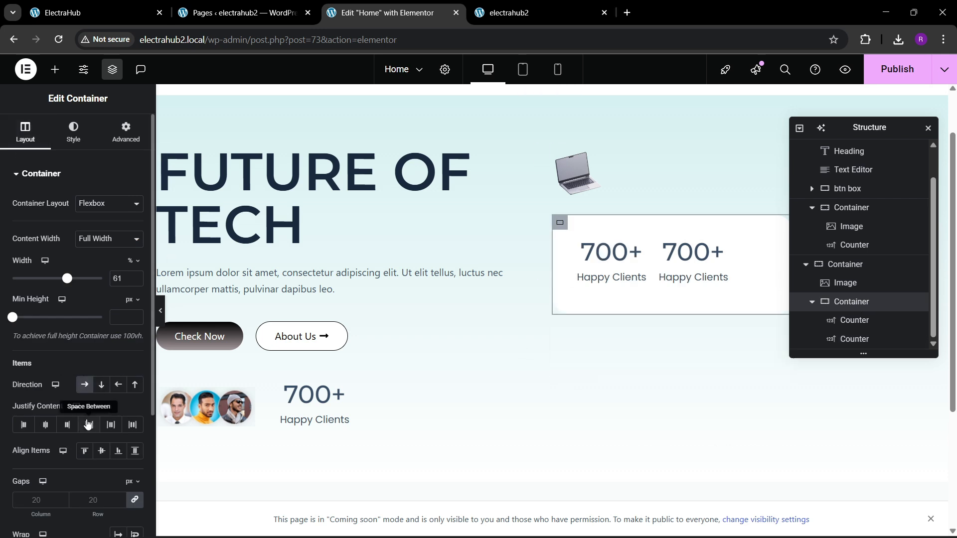
{"action": "left_click", "coordinate": [89, 425]}
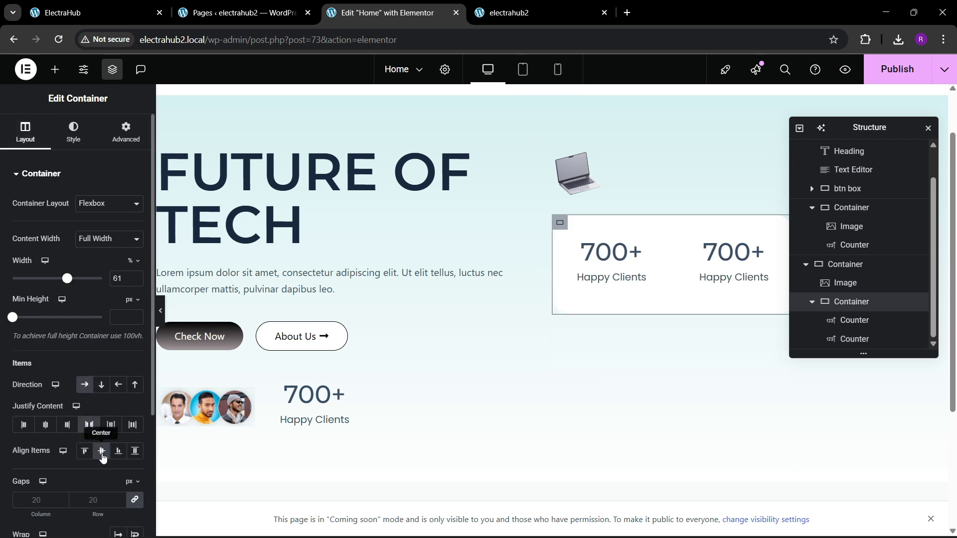
Center the white container's two counters vertically and compare the box with the ElectraHub reference page.
{"action": "left_click", "coordinate": [101, 451]}
{"action": "left_click_drag", "start_coordinate": [865, 128], "coordinate": [431, 202]}
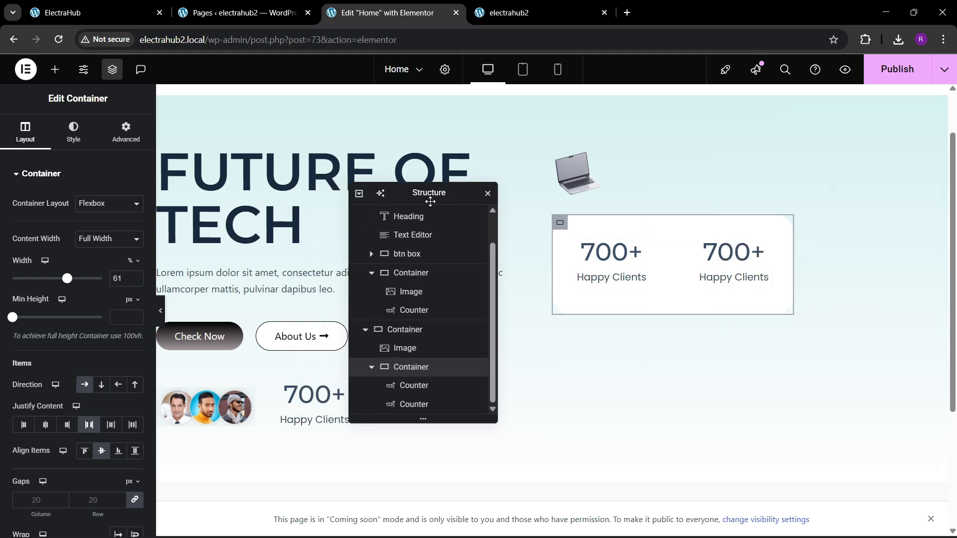
{"action": "left_click", "coordinate": [135, 5]}
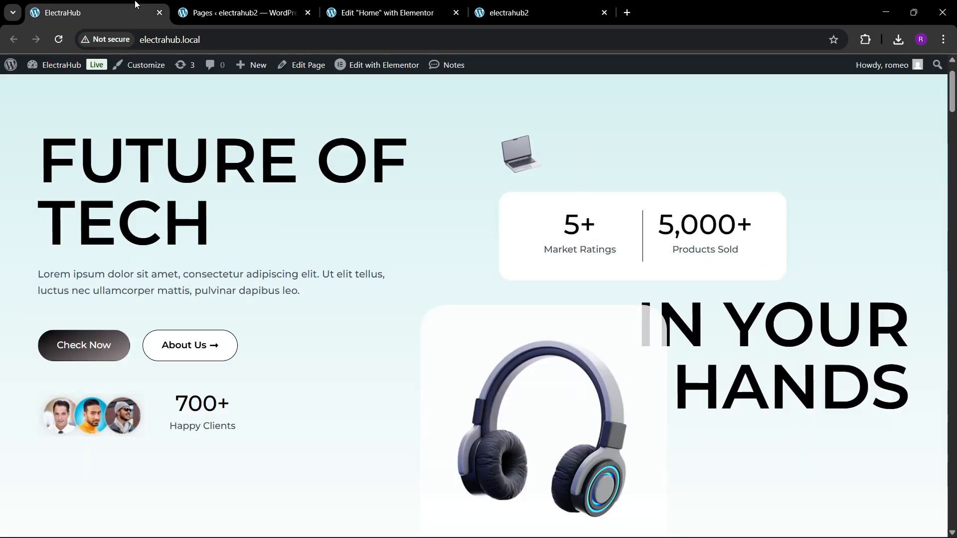
{"action": "left_click", "coordinate": [380, 11]}
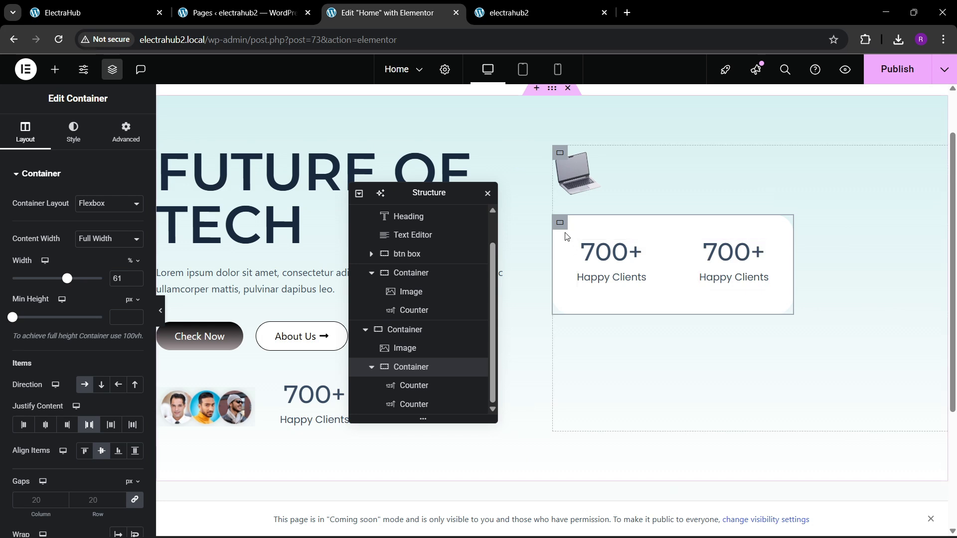
Set the white container's width to 65%.
{"action": "left_click", "coordinate": [135, 276]}
{"action": "left_click", "coordinate": [136, 275]}
{"action": "left_click", "coordinate": [135, 276]}
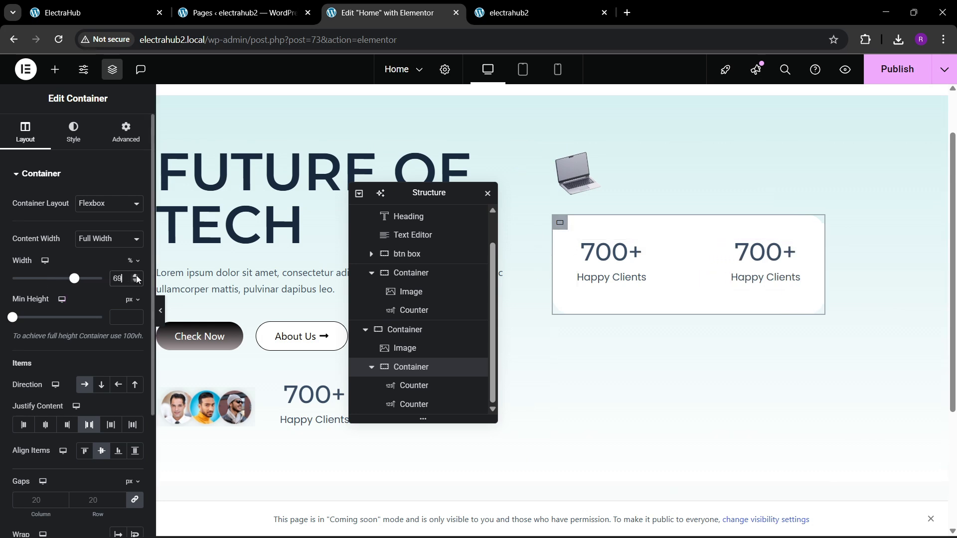
{"action": "left_click", "coordinate": [135, 276]}
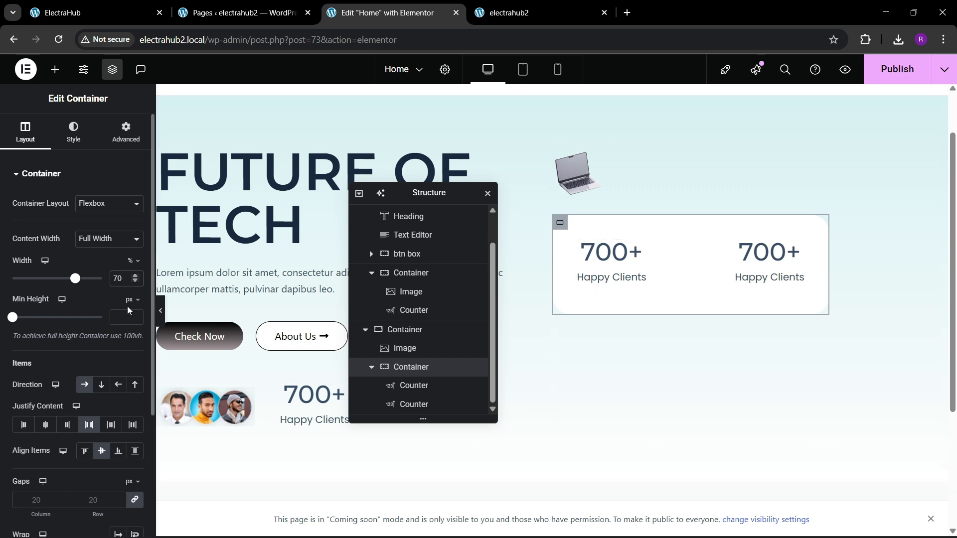
{"action": "left_click", "coordinate": [135, 282]}
{"action": "left_click", "coordinate": [135, 282]}
{"action": "left_click", "coordinate": [134, 282]}
{"action": "left_click", "coordinate": [134, 282]}
{"action": "left_click", "coordinate": [135, 282]}
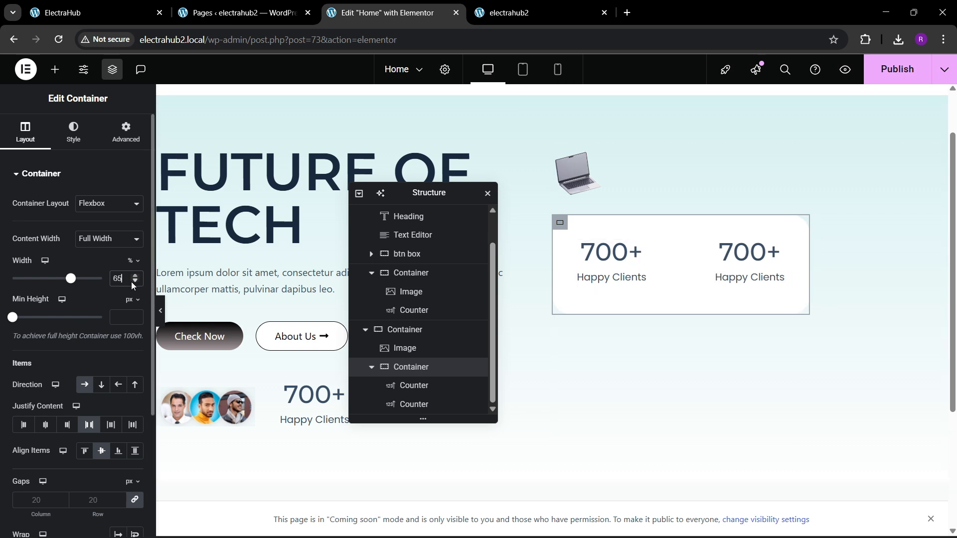
Following the reference page, set the ending number of the white container's first counter to 5.
{"action": "left_click", "coordinate": [148, 7]}
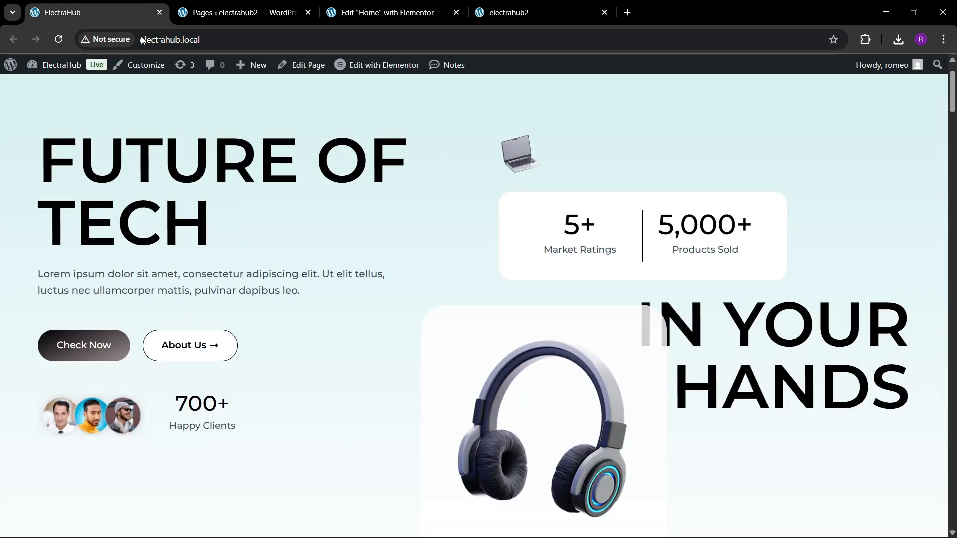
{"action": "double_click", "coordinate": [557, 236]}
{"action": "left_click", "coordinate": [387, 13]}
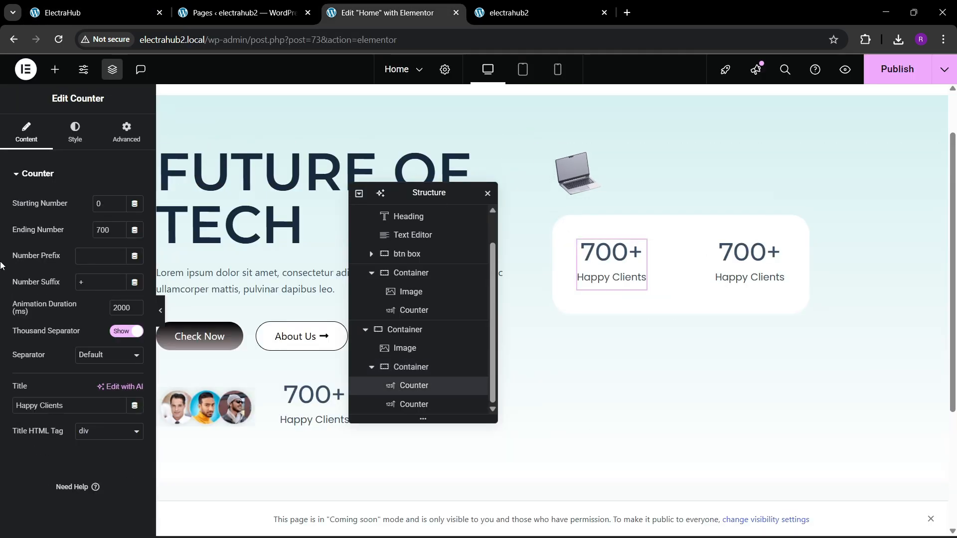
{"action": "left_click", "coordinate": [115, 233]}
{"action": "key", "text": "BackSpace"}
{"action": "key", "text": "BackSpace"}
{"action": "key", "text": "BackSpace"}
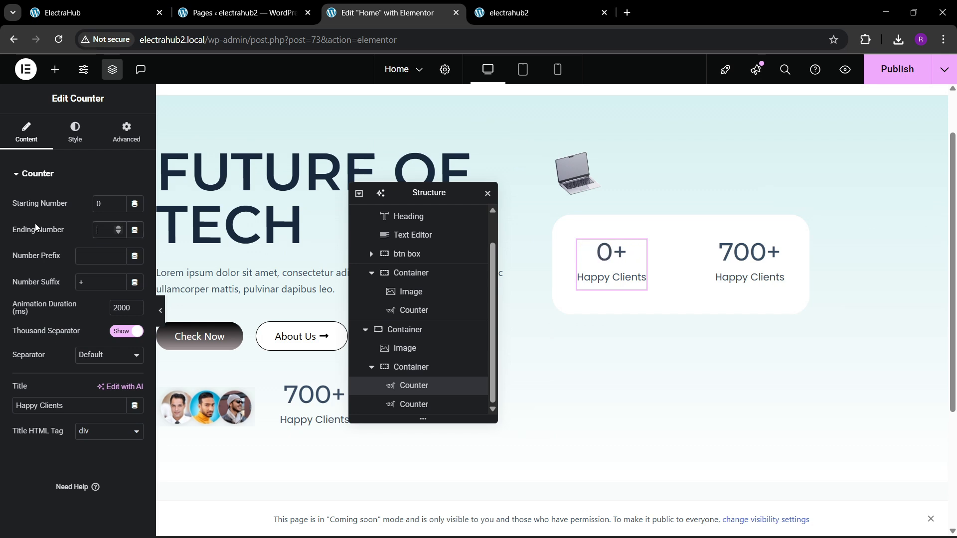
{"action": "type", "text": "5"}
{"action": "type", "text": "M"}
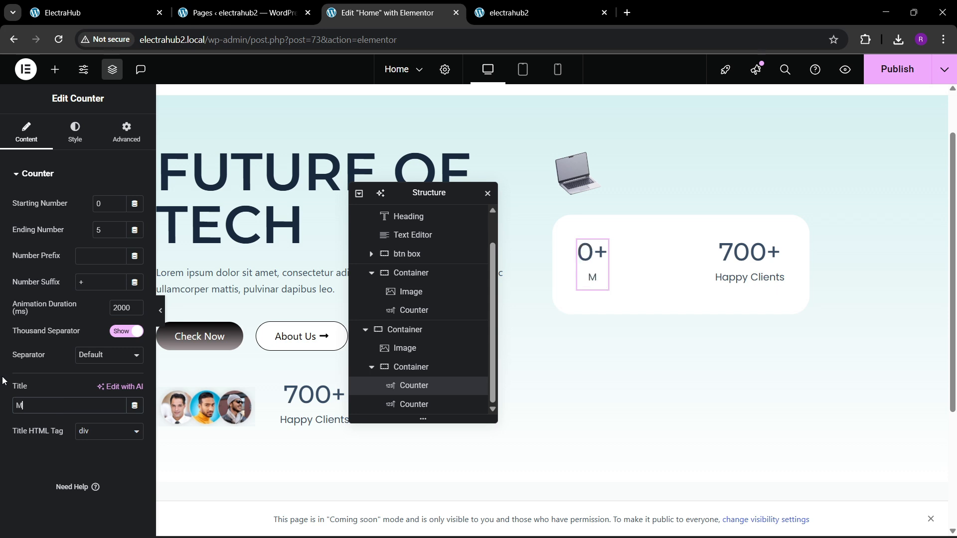
{"action": "type", "text": "arket Ra"}
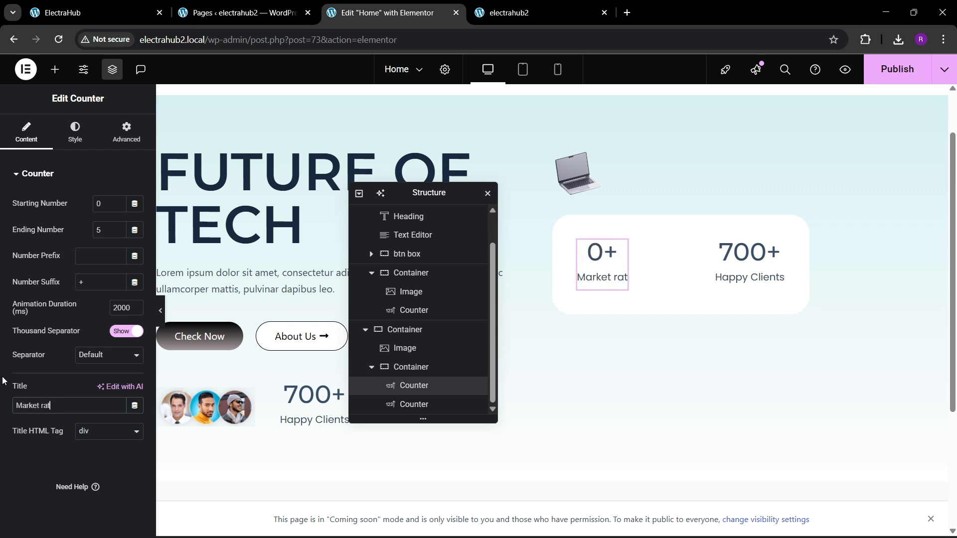
{"action": "type", "text": "tins"}
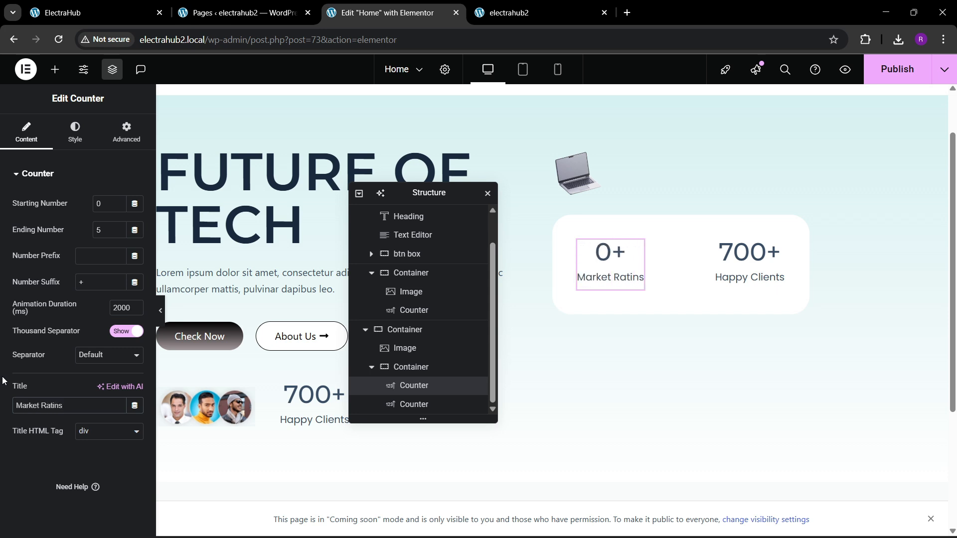
Change the title of the white container's first counter to "Market Ratings".
{"action": "key", "text": "BackSpace"}
{"action": "key", "text": "BackSpace"}
{"action": "type", "text": "ngs"}
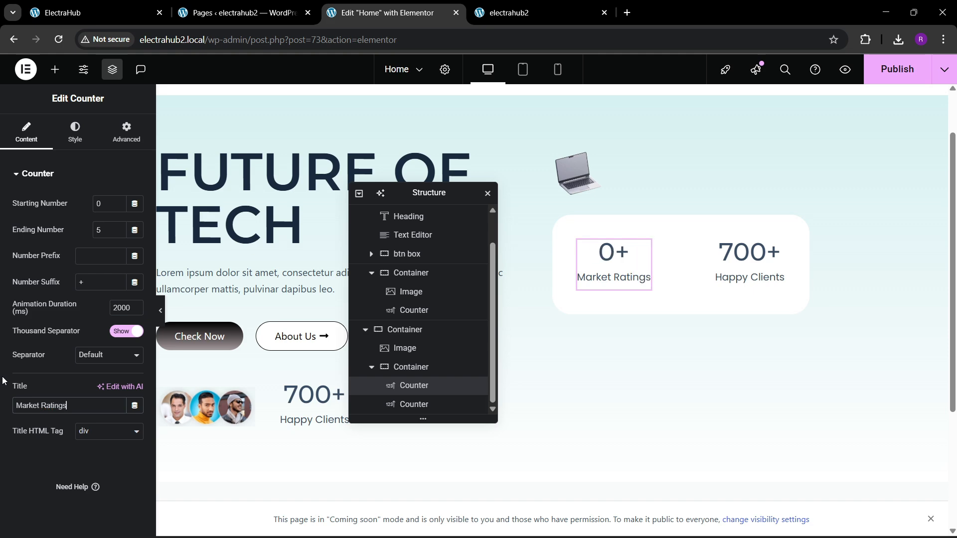
Following the reference page, set the white container's second counter to an ending number of 5000 and the title "Products Sold".
{"action": "left_click", "coordinate": [100, 6]}
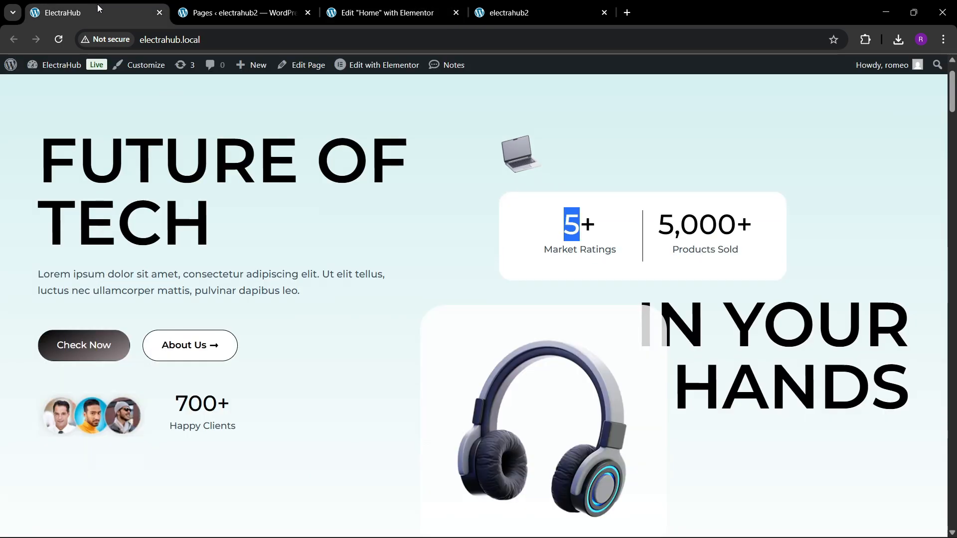
{"action": "left_click", "coordinate": [384, 13]}
{"action": "left_click", "coordinate": [750, 254]}
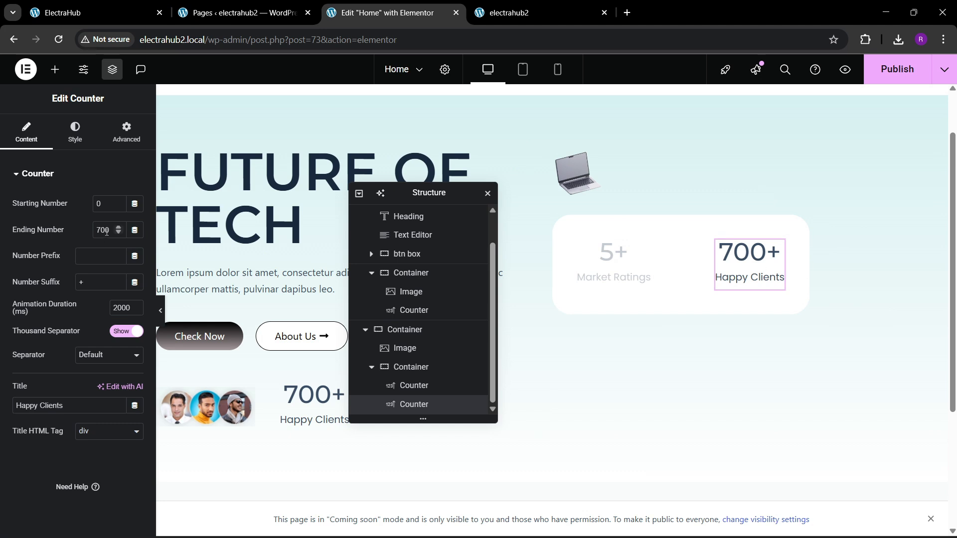
{"action": "type", "text": "5000"}
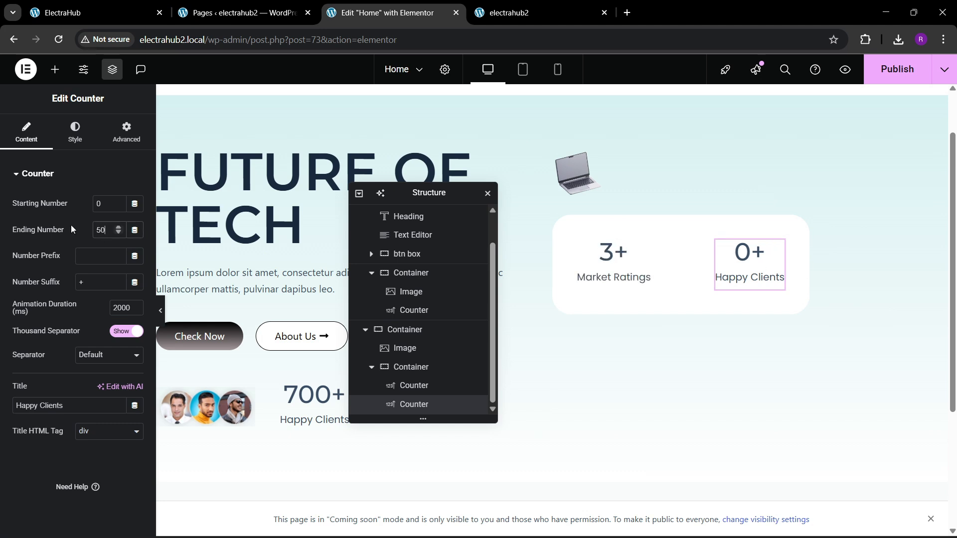
{"action": "triple_click", "coordinate": [80, 406]}
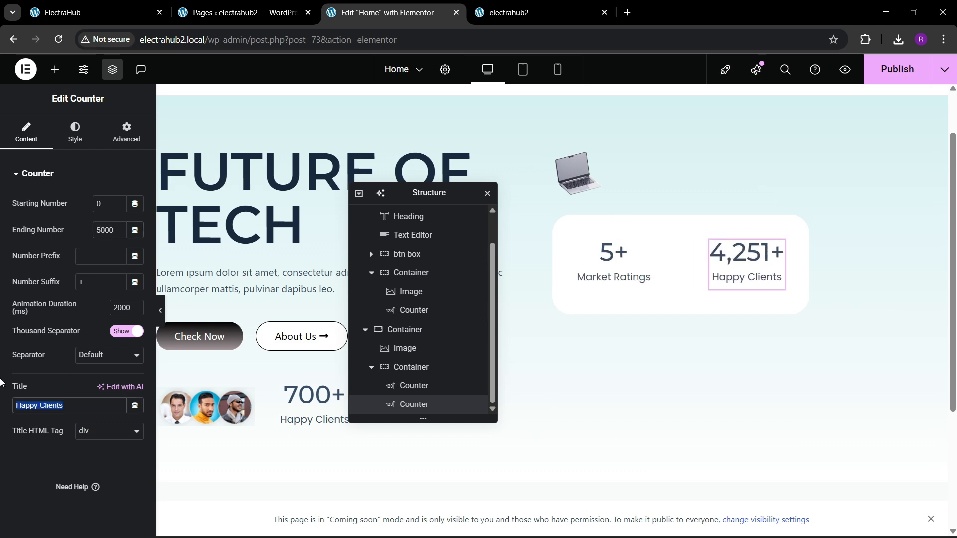
{"action": "type", "text": "Produ"}
{"action": "type", "text": "cts Sol"}
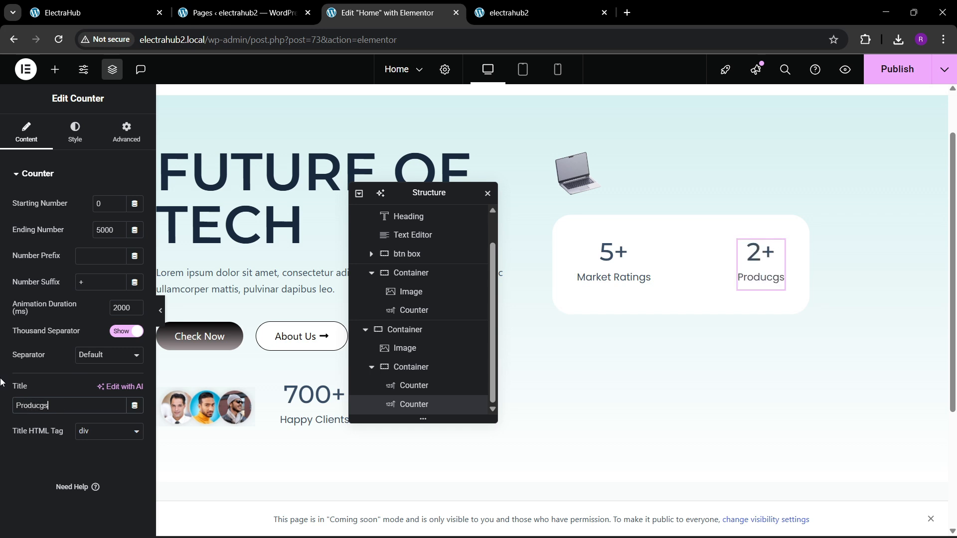
{"action": "type", "text": "d"}
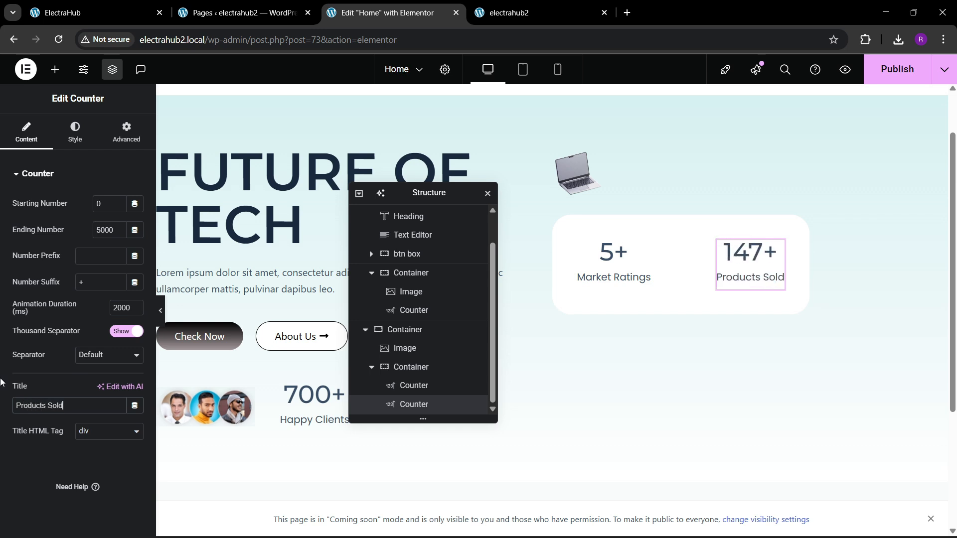
After checking the reference page's stats box, add a nested container inside the white container and move the Market Ratings counter into it.
{"action": "left_click", "coordinate": [97, 13]}
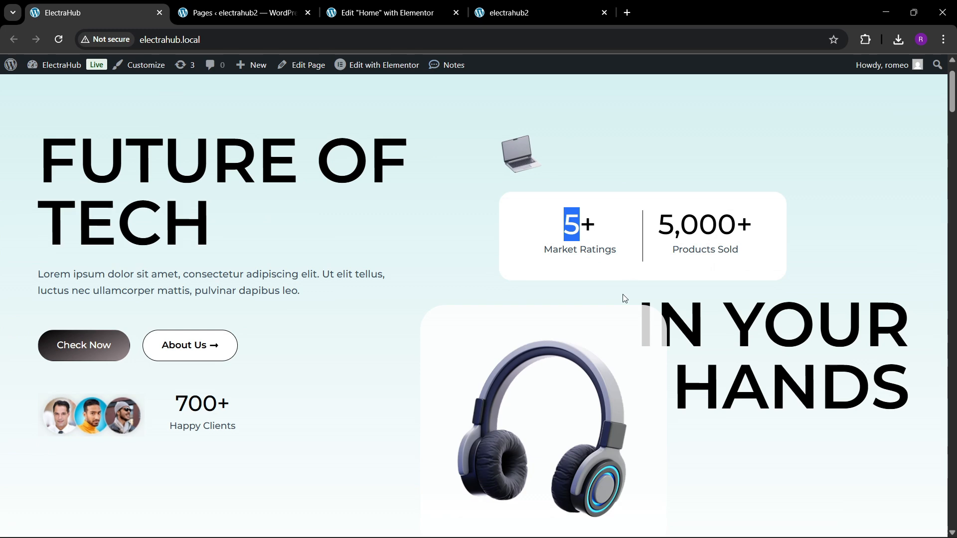
{"action": "left_click", "coordinate": [386, 12]}
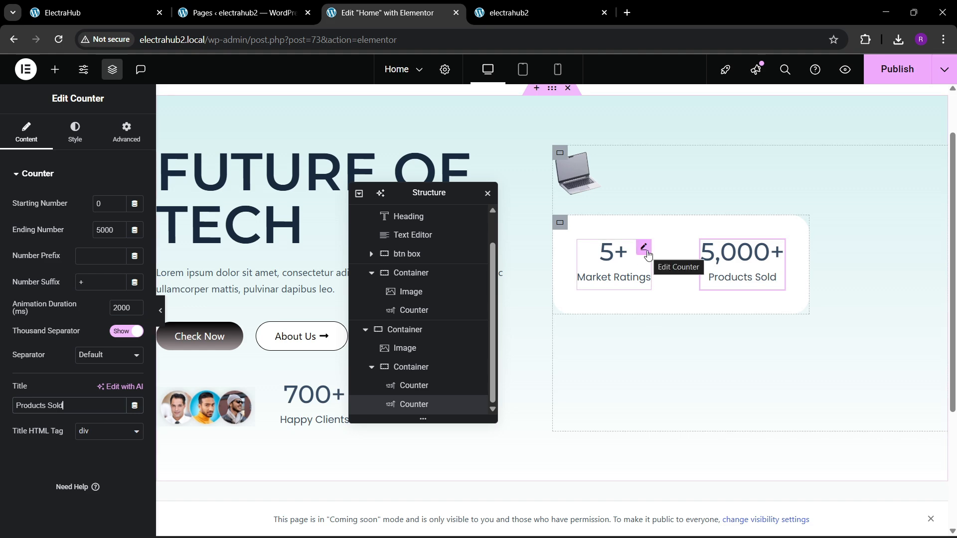
{"action": "key", "text": "ctrl+1"}
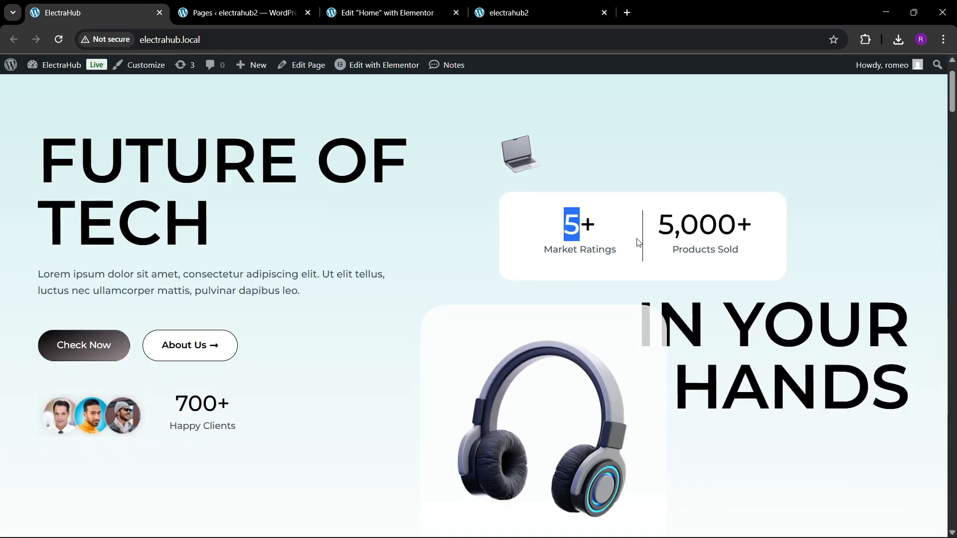
{"action": "left_click", "coordinate": [350, 7]}
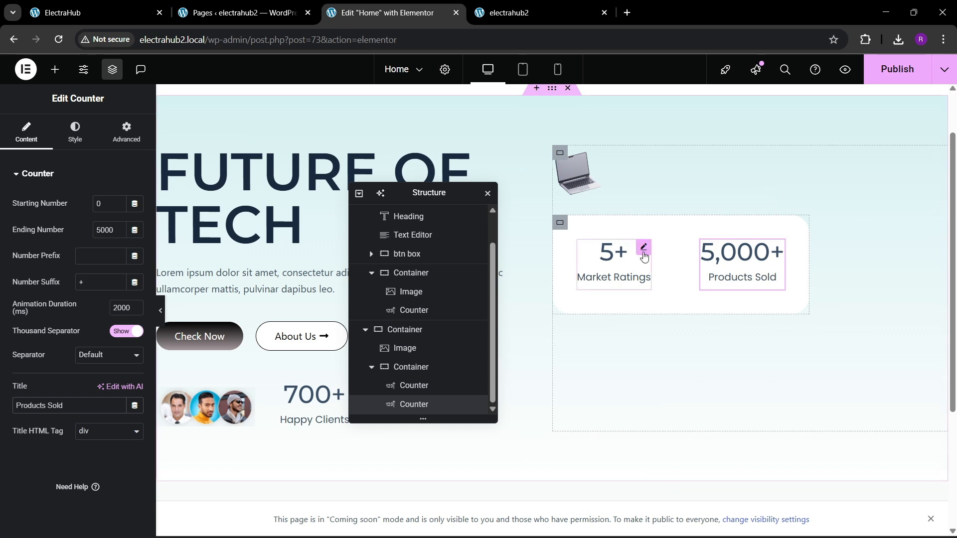
{"action": "left_click", "coordinate": [52, 73]}
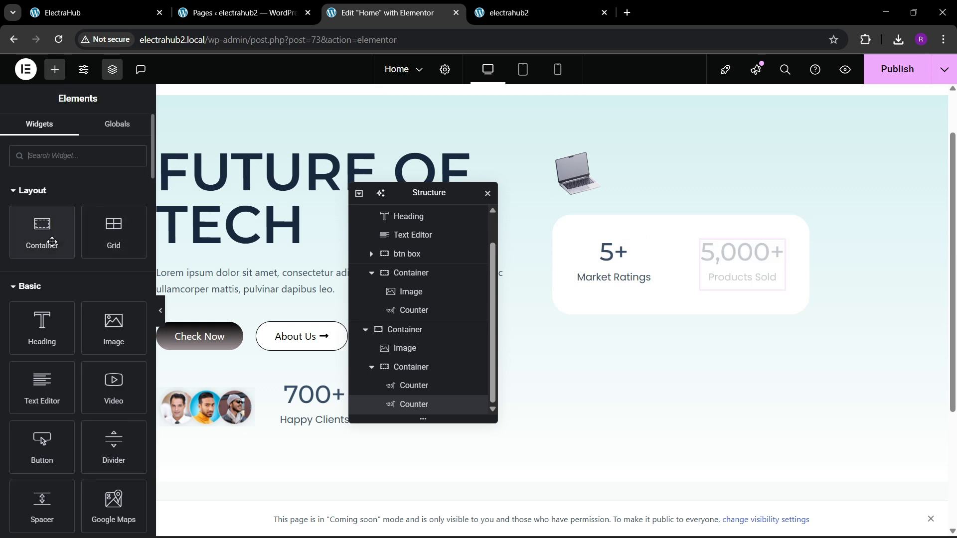
{"action": "left_click_drag", "start_coordinate": [47, 238], "coordinate": [635, 245]}
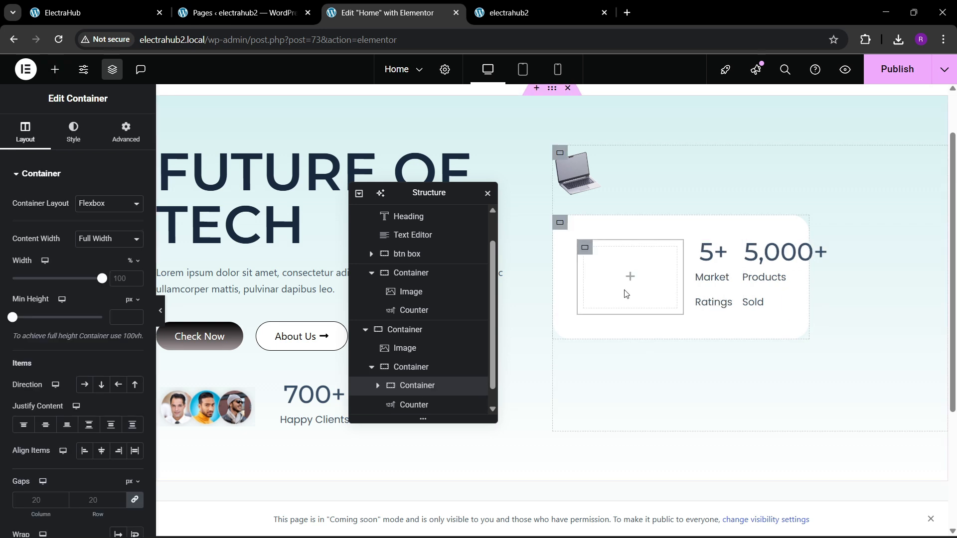
{"action": "left_click", "coordinate": [125, 133]}
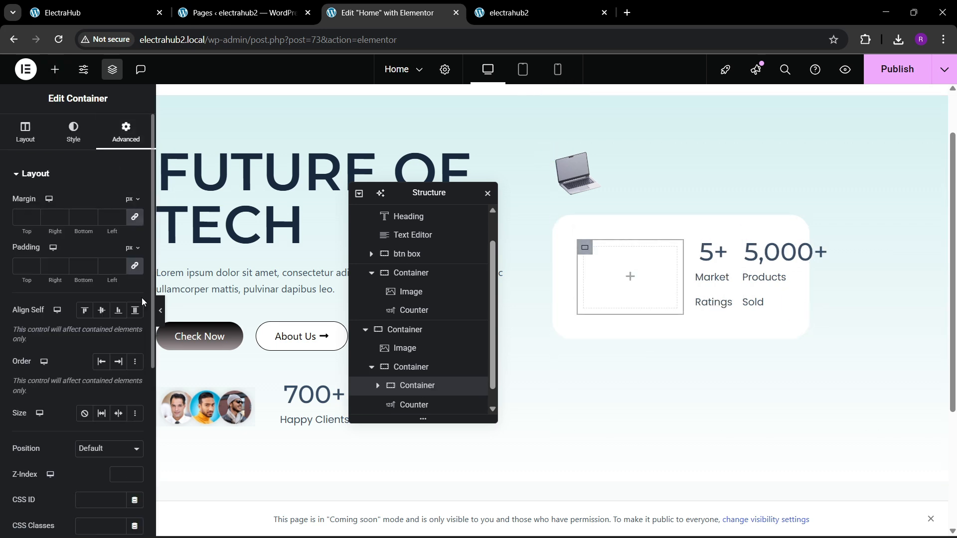
{"action": "left_click_drag", "start_coordinate": [722, 250], "coordinate": [658, 285]}
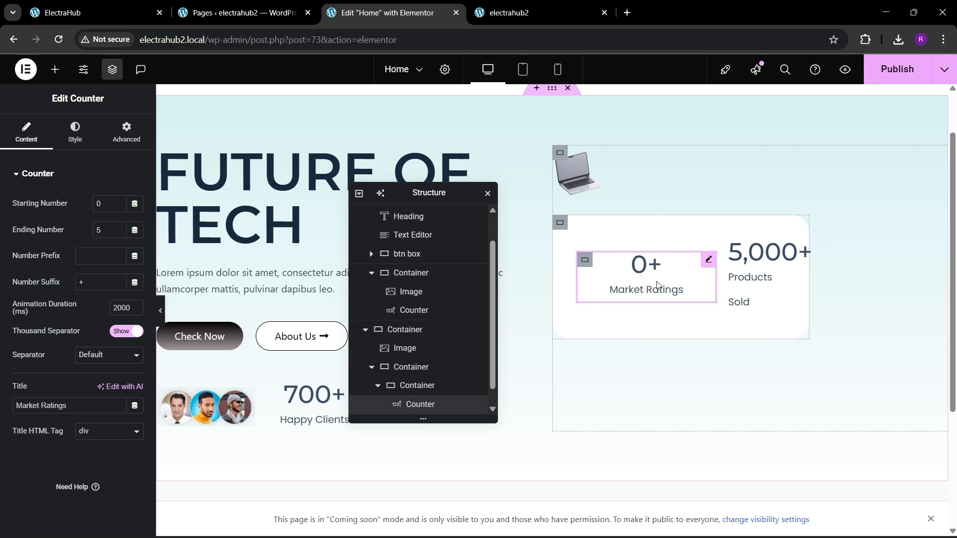
Duplicate the Market Ratings container, delete the copied counter inside it, and move the Products Sold counter into the duplicate.
{"action": "left_click", "coordinate": [585, 260]}
{"action": "right_click", "coordinate": [592, 261]}
{"action": "left_click", "coordinate": [620, 234]}
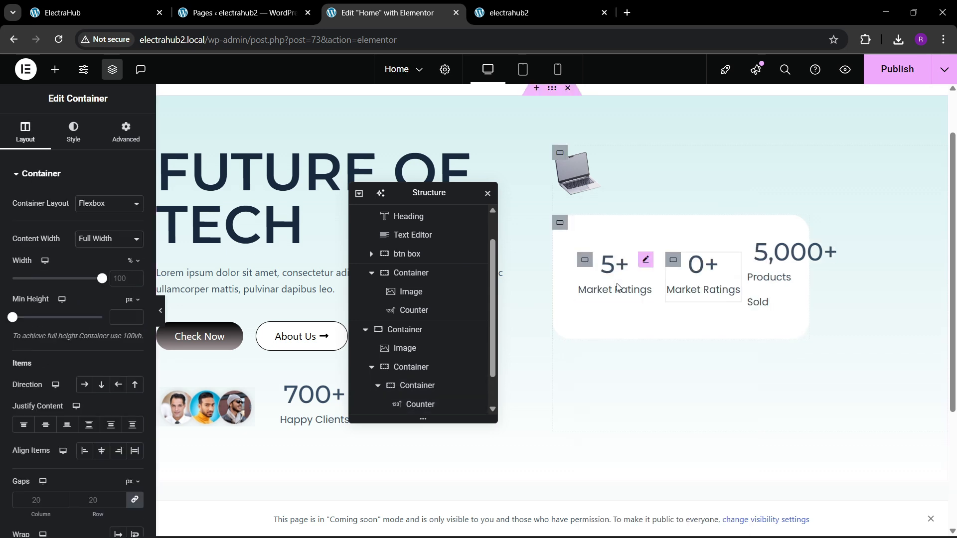
{"action": "right_click", "coordinate": [700, 269]}
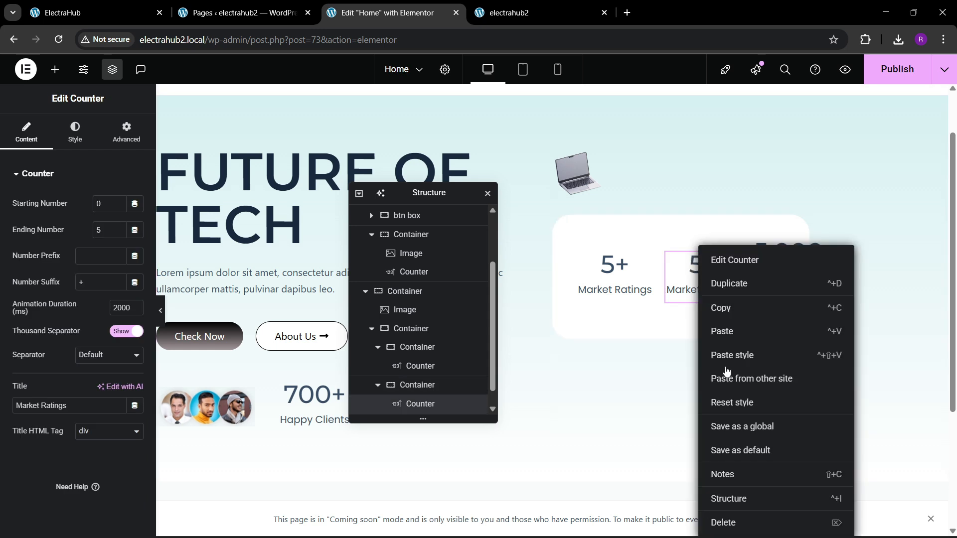
{"action": "left_click", "coordinate": [720, 522]}
{"action": "left_click_drag", "start_coordinate": [770, 255], "coordinate": [702, 277]}
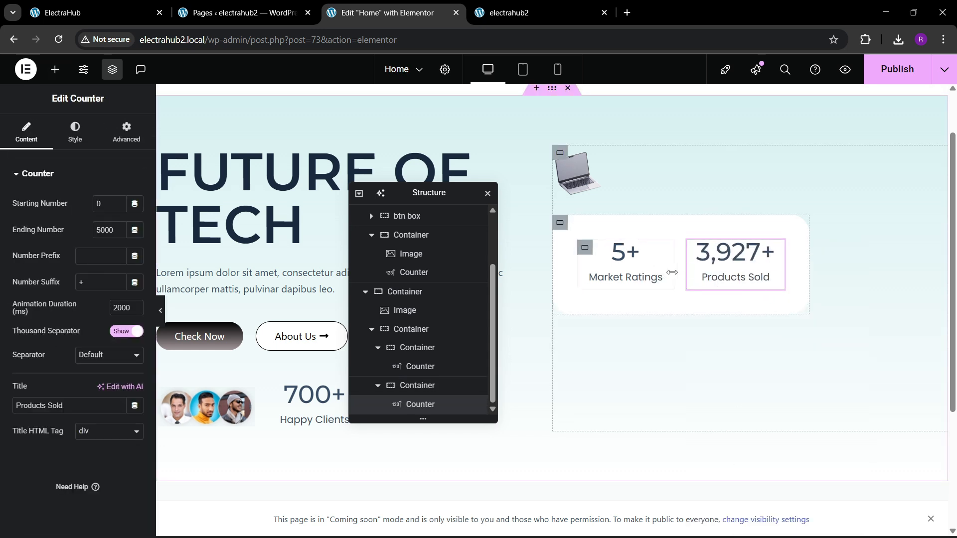
Give the Products Sold container a solid black global-color border, 1 px on the left and 0 elsewhere, and preview the page at full width.
{"action": "left_click", "coordinate": [696, 248]}
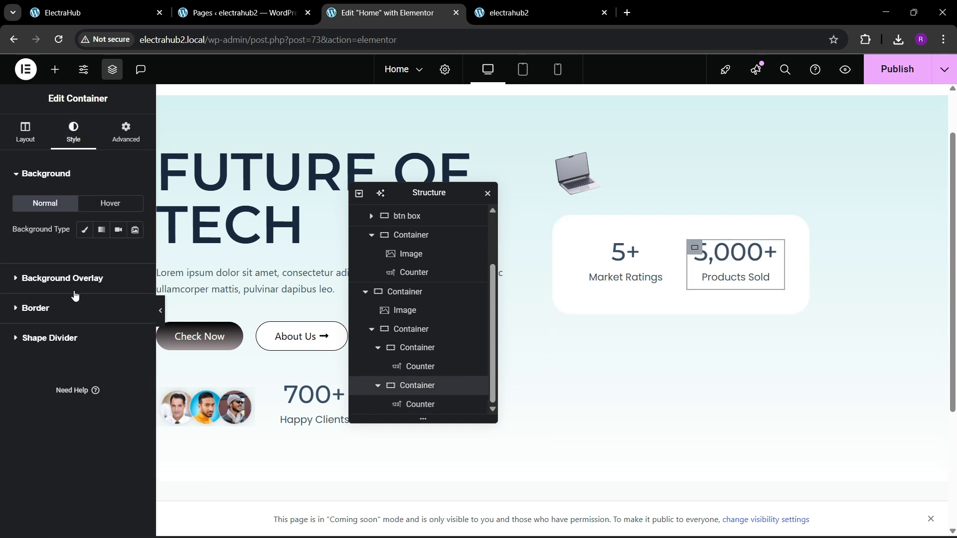
{"action": "left_click", "coordinate": [56, 306]}
{"action": "left_click", "coordinate": [108, 289]}
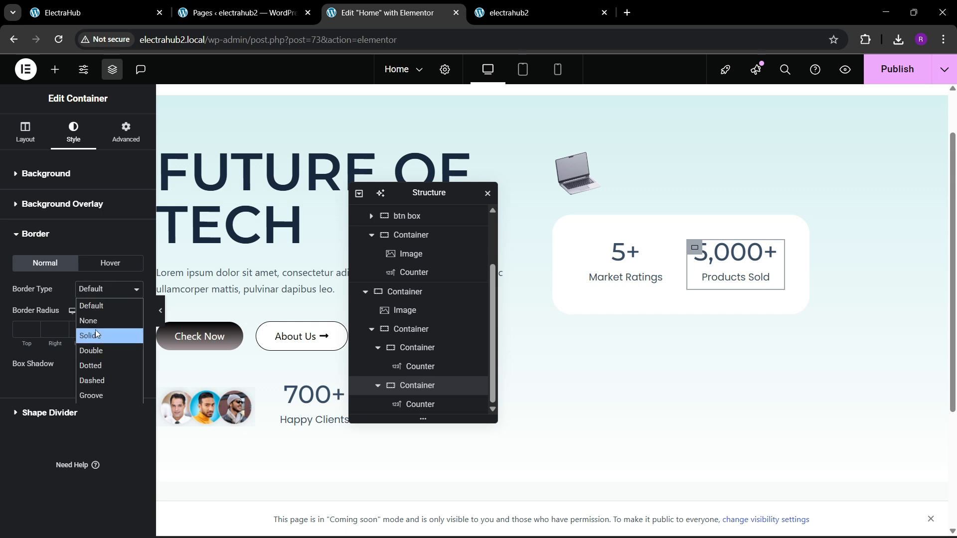
{"action": "left_click", "coordinate": [90, 335]}
{"action": "left_click", "coordinate": [131, 335]}
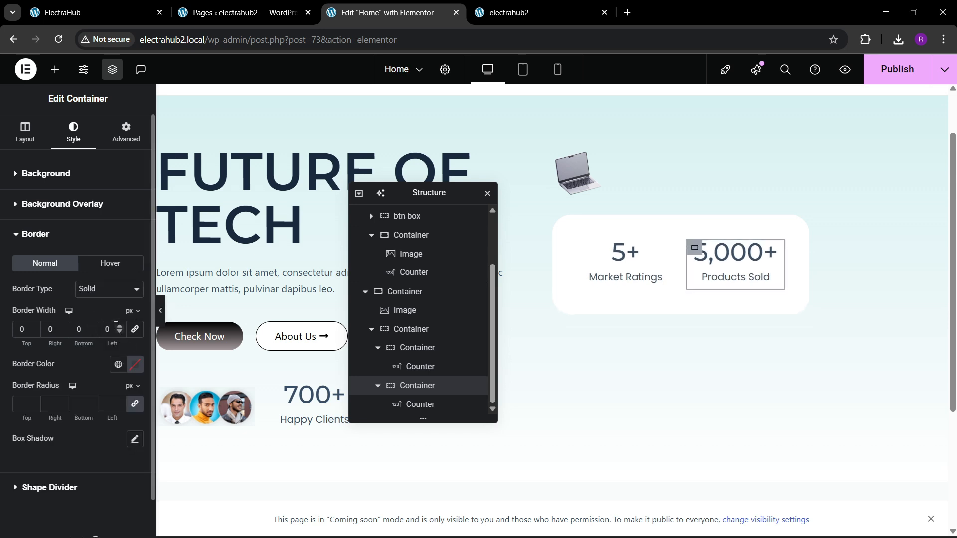
{"action": "left_click", "coordinate": [120, 365]}
{"action": "left_click", "coordinate": [65, 244]}
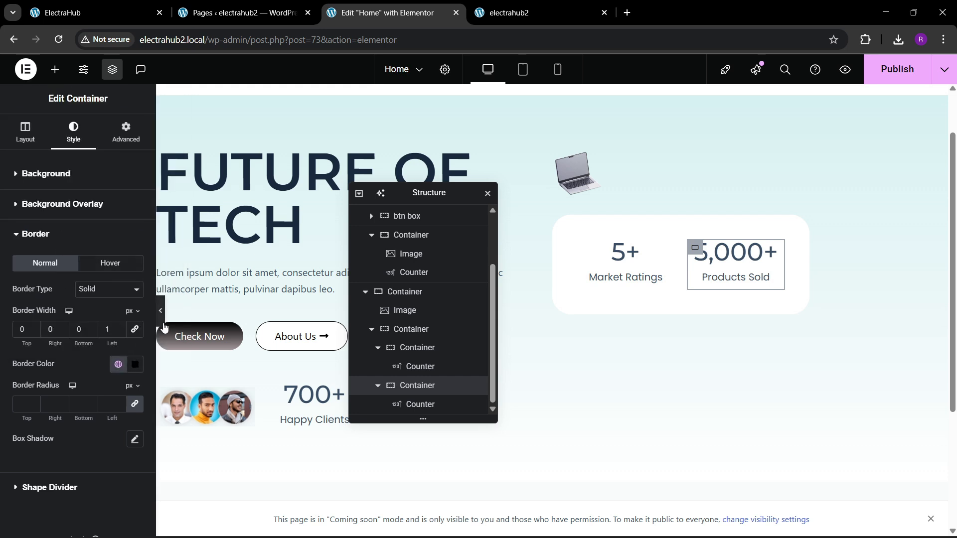
{"action": "left_click", "coordinate": [161, 319]}
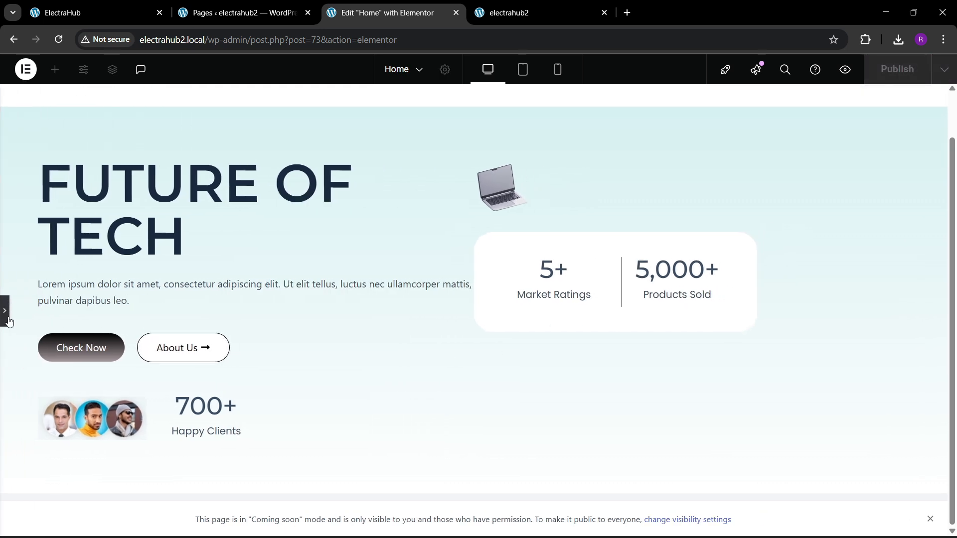
Set the column and row gaps of the white stats container to 0 px.
{"action": "left_click", "coordinate": [9, 321]}
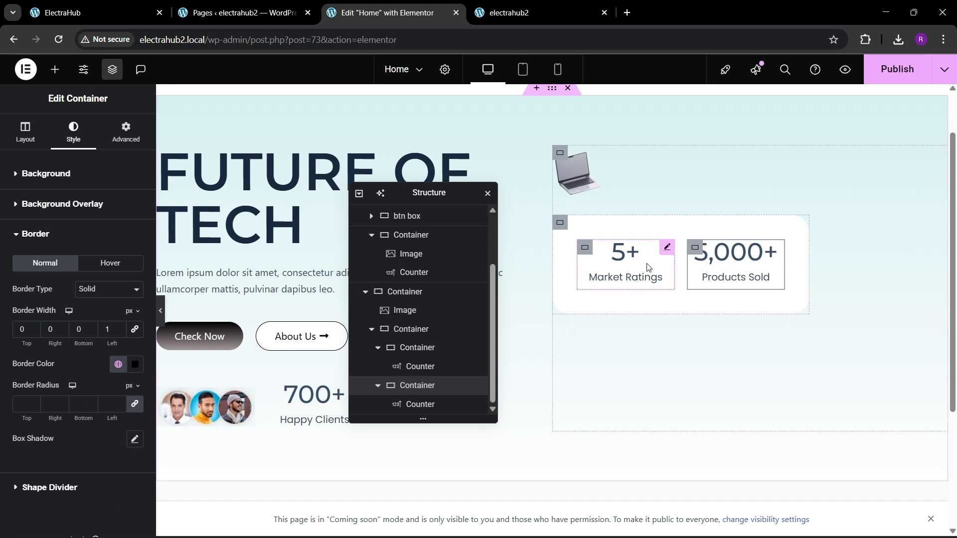
{"action": "left_click", "coordinate": [557, 225]}
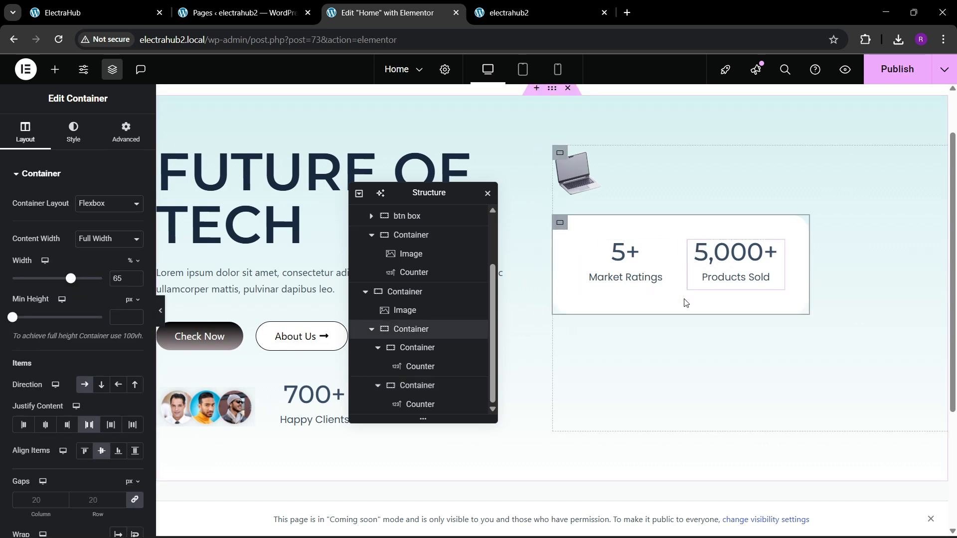
{"action": "scroll", "coordinate": [90, 356], "scroll_direction": "down", "scroll_amount": 2}
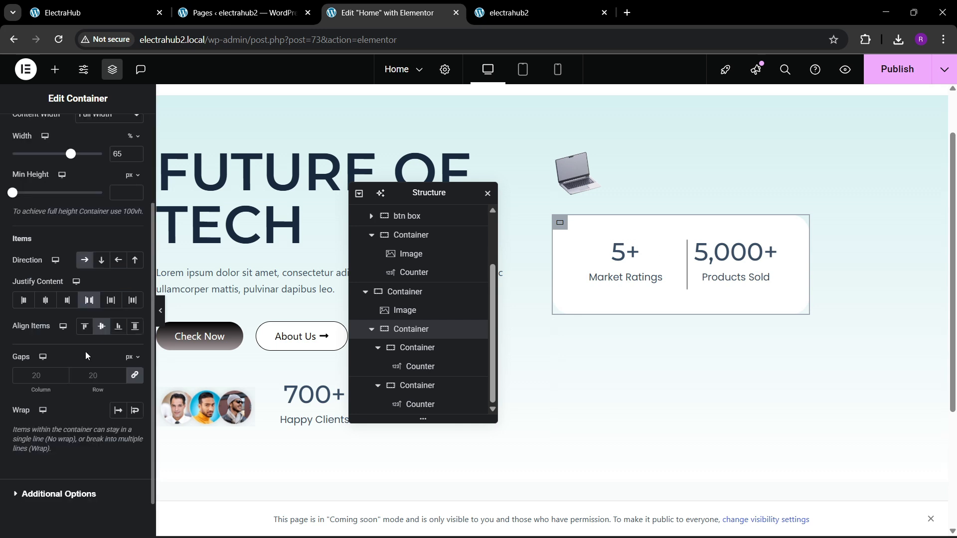
{"action": "left_click", "coordinate": [102, 380]}
{"action": "type", "text": "0"}
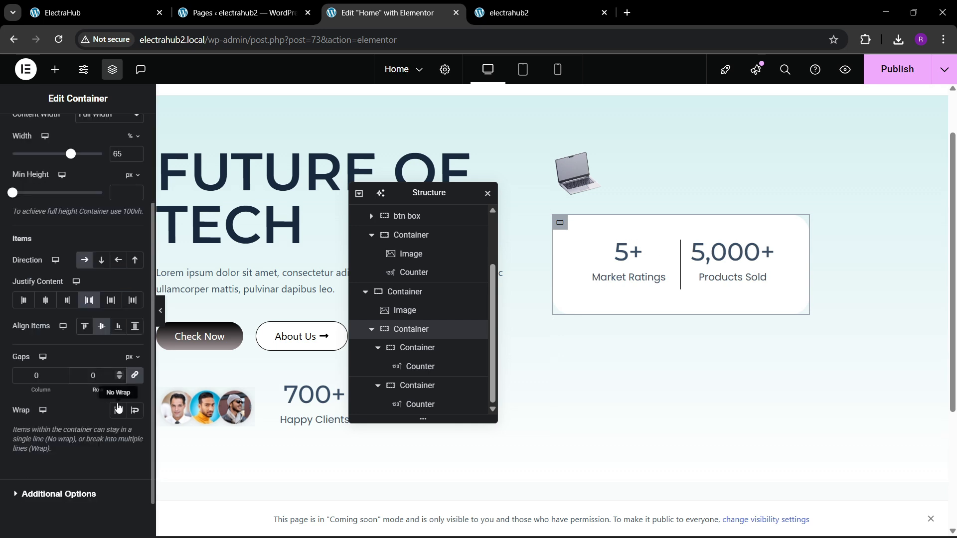
Set linked padding of 20 px on all sides for the nested Market Ratings and Products Sold containers.
{"action": "left_click", "coordinate": [588, 249]}
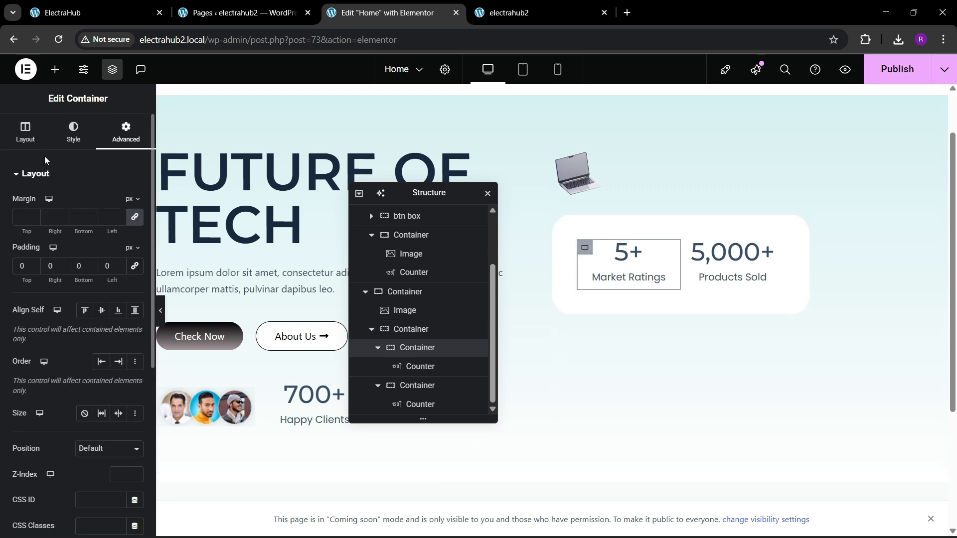
{"action": "left_click", "coordinate": [136, 265]}
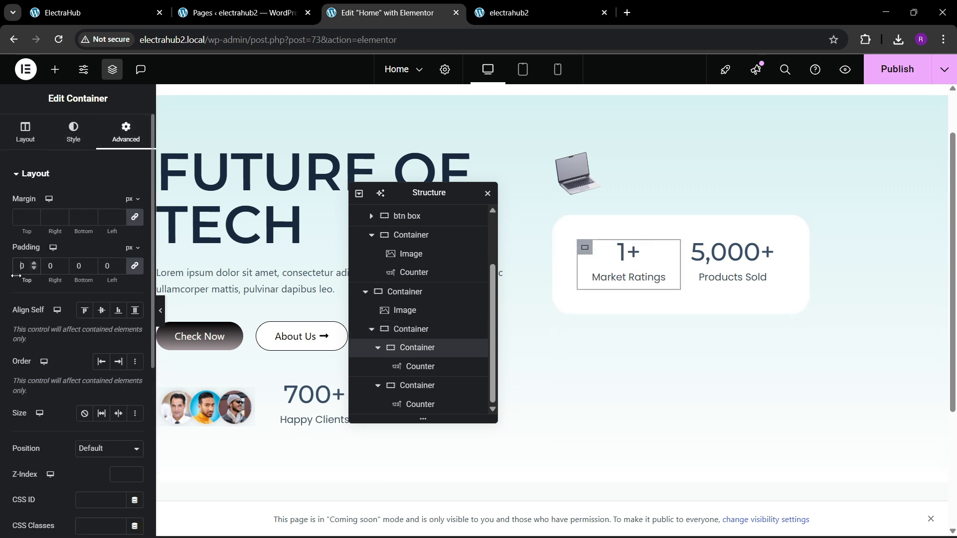
{"action": "left_click", "coordinate": [695, 260]}
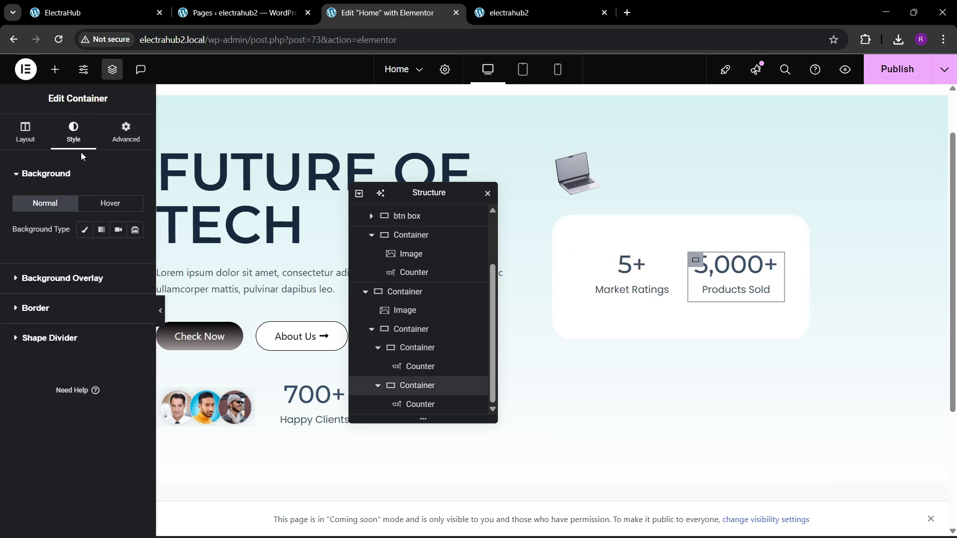
{"action": "left_click", "coordinate": [125, 133]}
{"action": "left_click", "coordinate": [134, 266]}
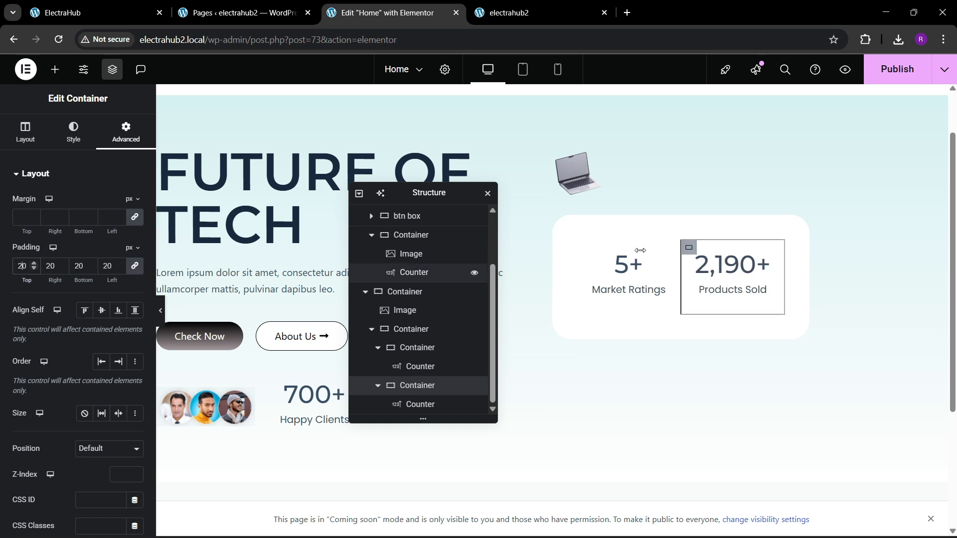
Reduce the white stats container's padding to 20 px on all sides and preview the page at full width.
{"action": "left_click", "coordinate": [562, 235]}
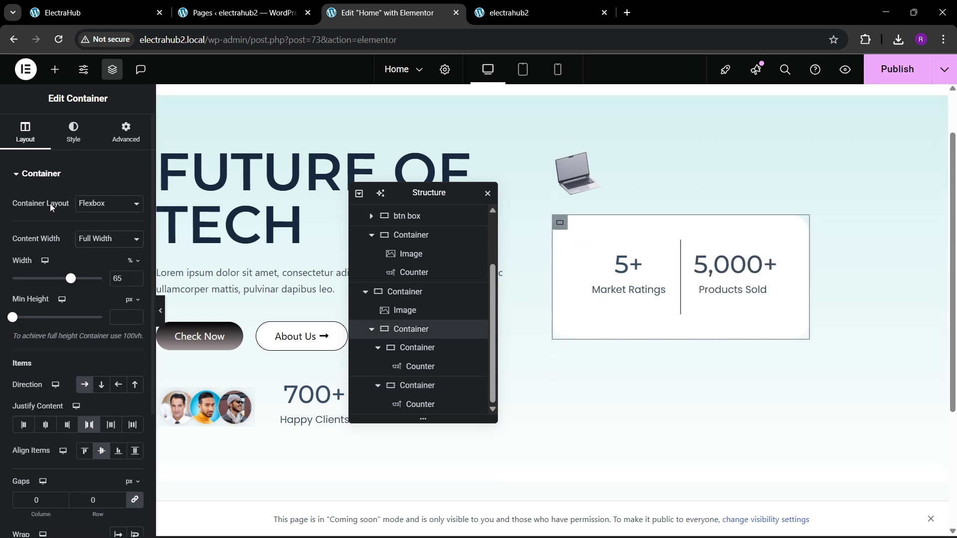
{"action": "left_click", "coordinate": [125, 133]}
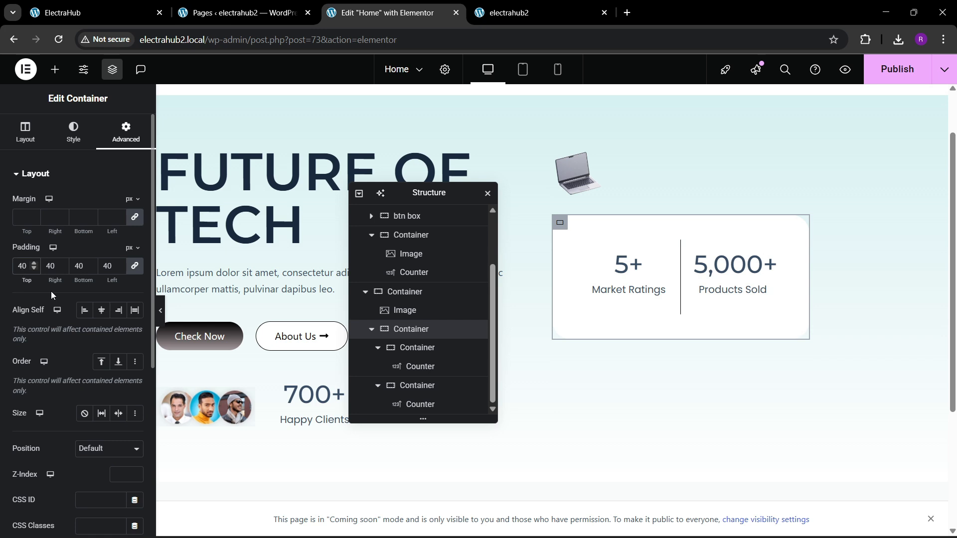
{"action": "key", "text": "BackSpace"}
{"action": "key", "text": "BackSpace"}
{"action": "type", "text": "20"}
{"action": "left_click", "coordinate": [160, 310]}
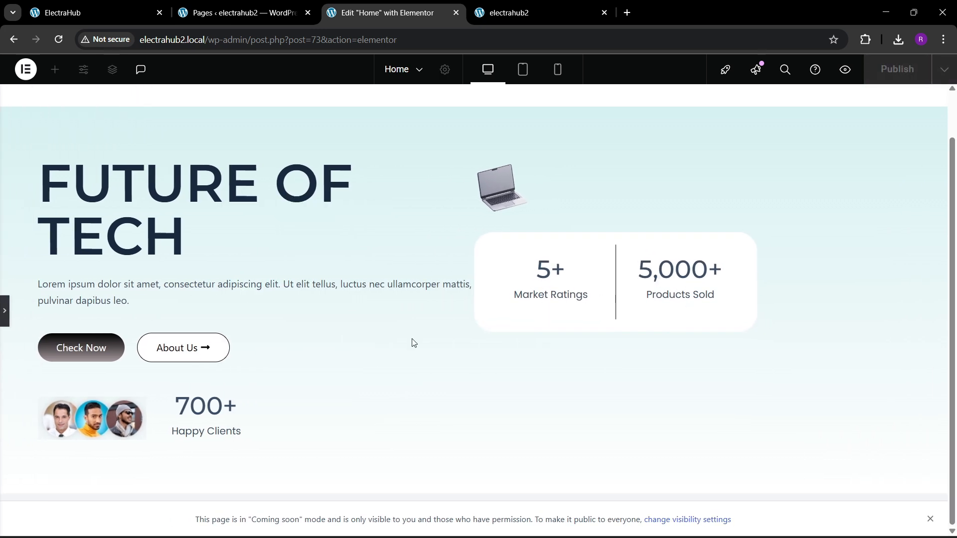
Leave the preview, publish the Home page and check the stats box on the ElectraHub reference page.
{"action": "left_click", "coordinate": [4, 313]}
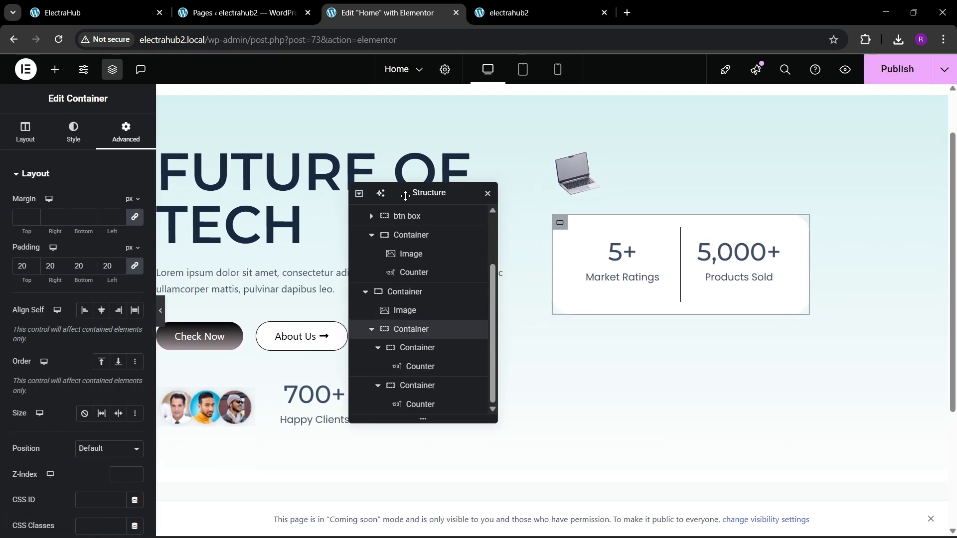
{"action": "left_click_drag", "start_coordinate": [406, 195], "coordinate": [455, 207]}
{"action": "left_click", "coordinate": [888, 73]}
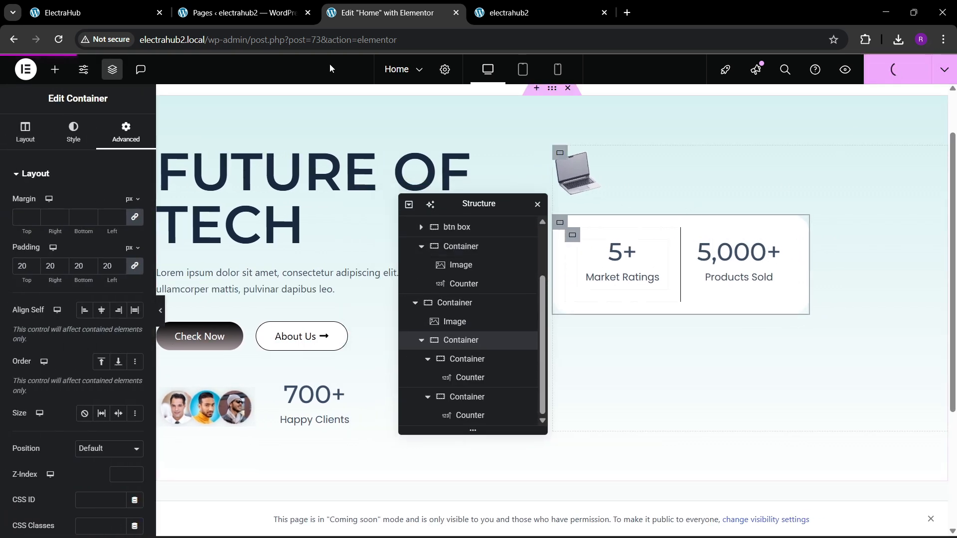
{"action": "left_click", "coordinate": [119, 14]}
{"action": "left_click", "coordinate": [439, 9]}
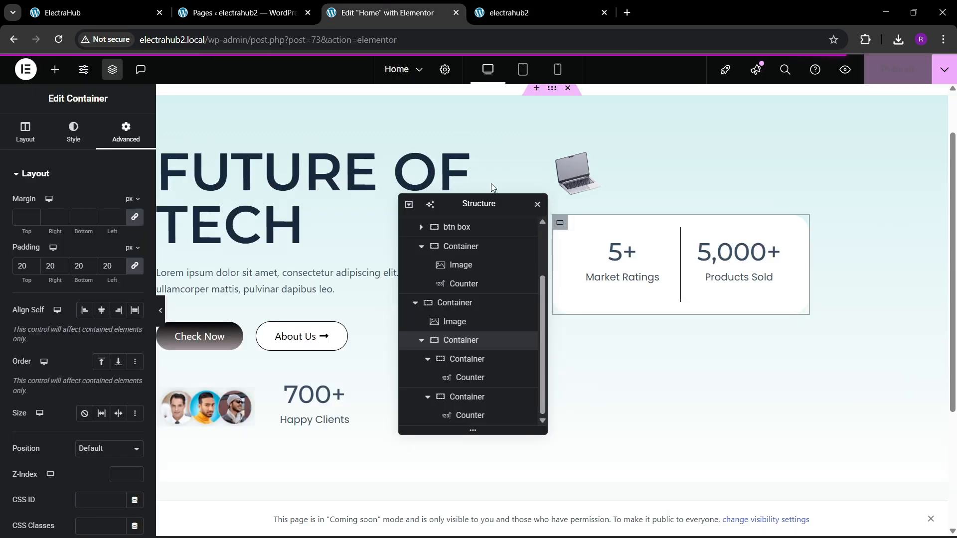
In the Structure tree, collapse the hero's two child containers and rename them 1 and 2.
{"action": "left_click_drag", "start_coordinate": [472, 210], "coordinate": [440, 210]}
{"action": "scroll", "coordinate": [451, 359], "scroll_direction": "up", "scroll_amount": 3}
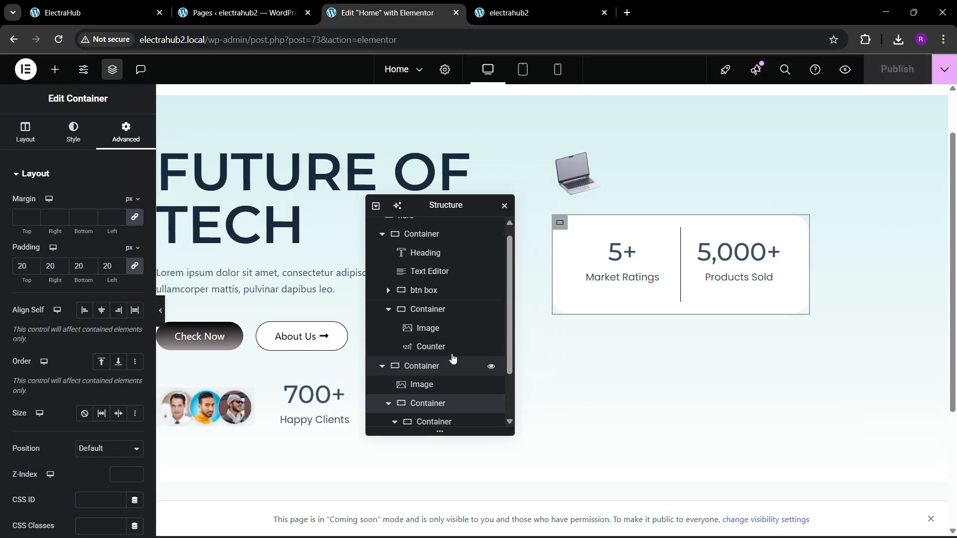
{"action": "left_click", "coordinate": [383, 246]}
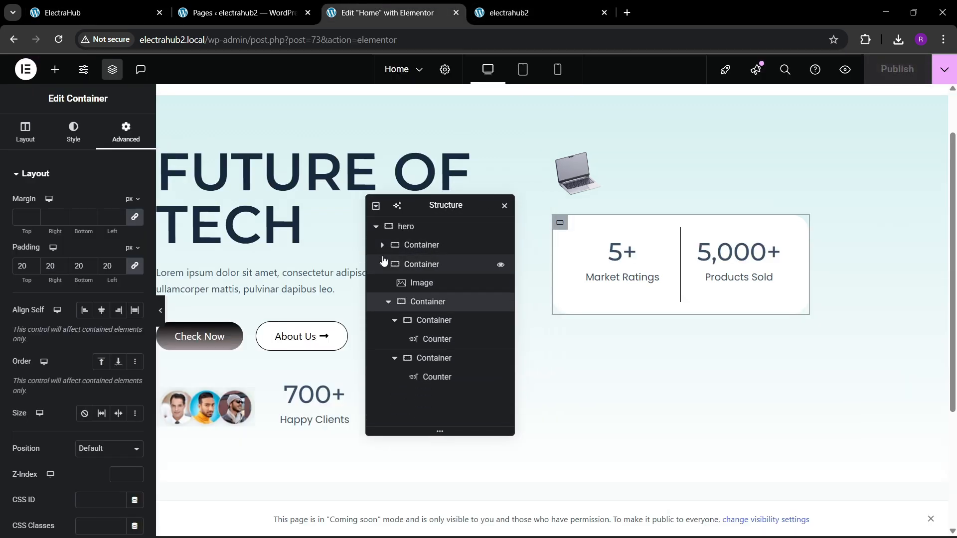
{"action": "double_click", "coordinate": [418, 247]}
{"action": "type", "text": "1"}
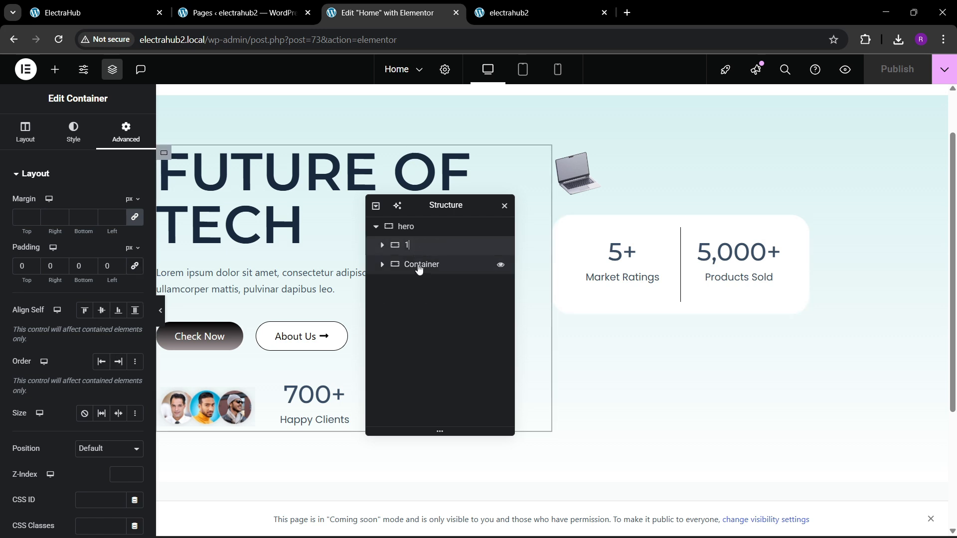
{"action": "double_click", "coordinate": [420, 264]}
{"action": "type", "text": "2"}
Try centering the hero container's items, check the reference page, and set Align Items to Start.
{"action": "left_click", "coordinate": [416, 224]}
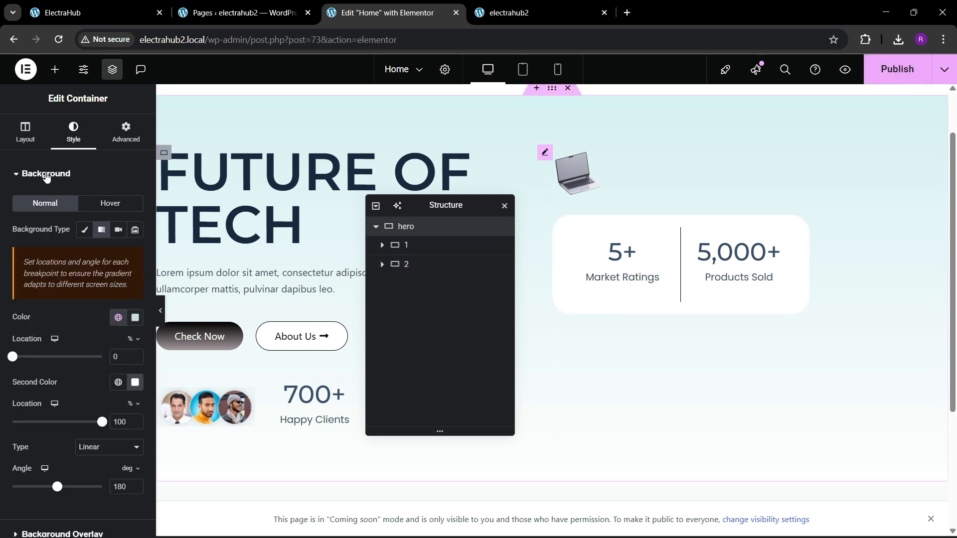
{"action": "left_click", "coordinate": [25, 132]}
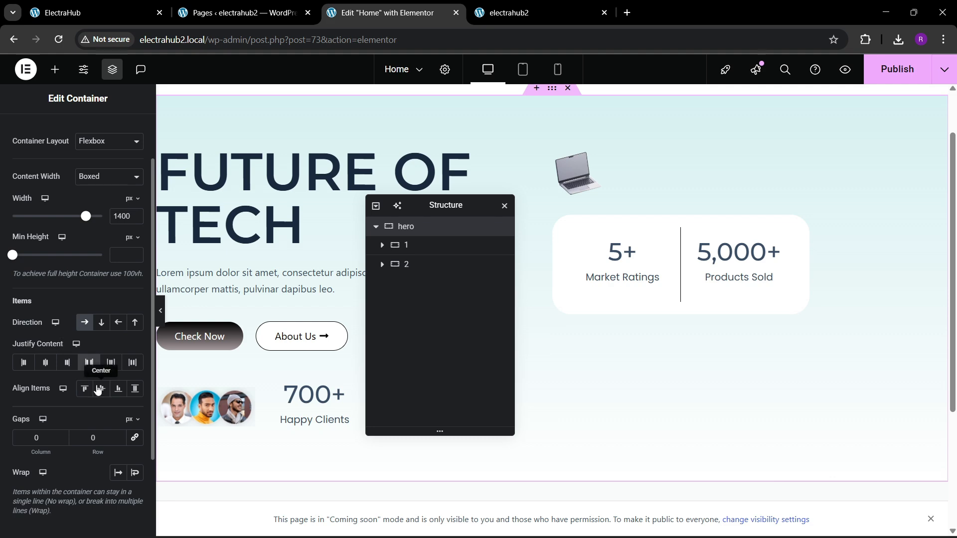
{"action": "left_click", "coordinate": [97, 392]}
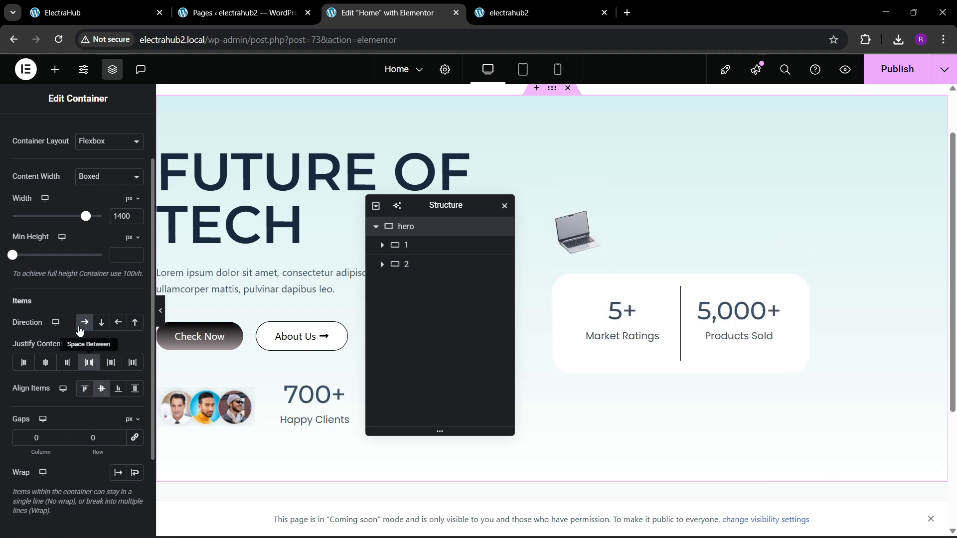
{"action": "left_click", "coordinate": [98, 15]}
{"action": "left_click", "coordinate": [385, 5]}
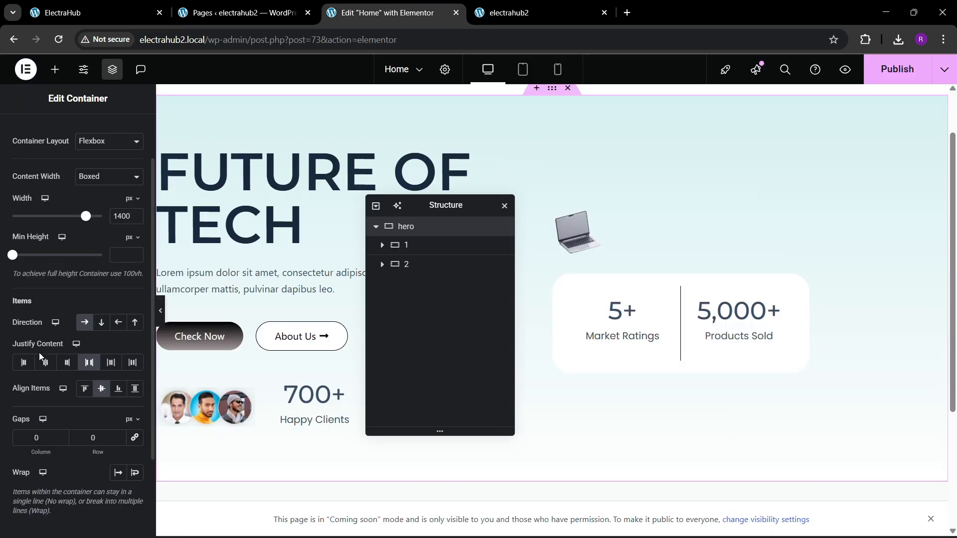
{"action": "left_click", "coordinate": [84, 390]}
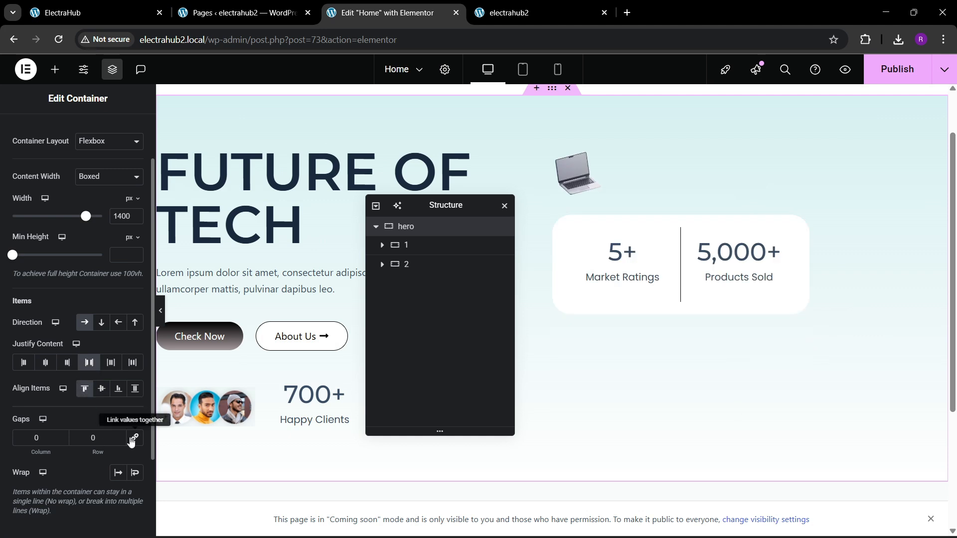
Set the hero container's column and row gaps to 60 px and publish the page.
{"action": "double_click", "coordinate": [90, 440]}
{"action": "type", "text": "60"}
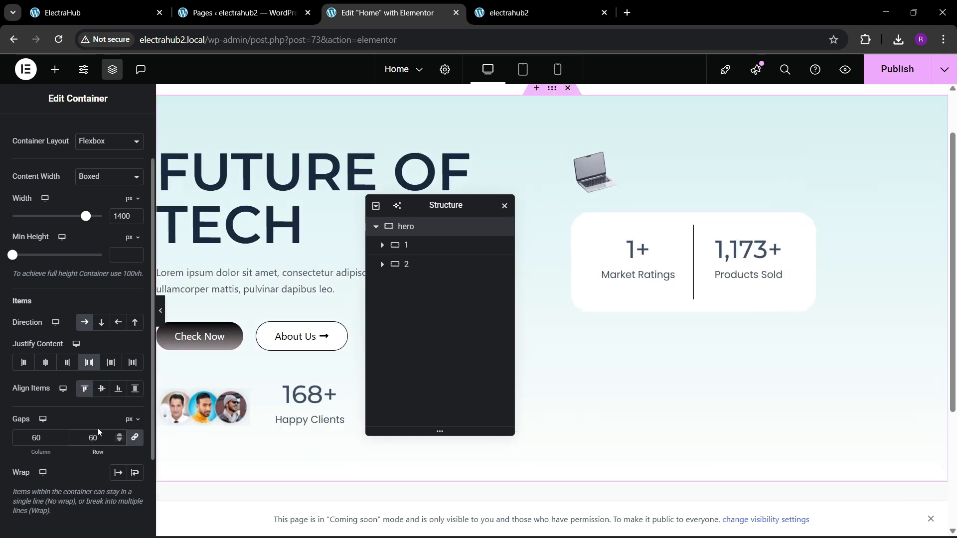
{"action": "left_click", "coordinate": [897, 69]}
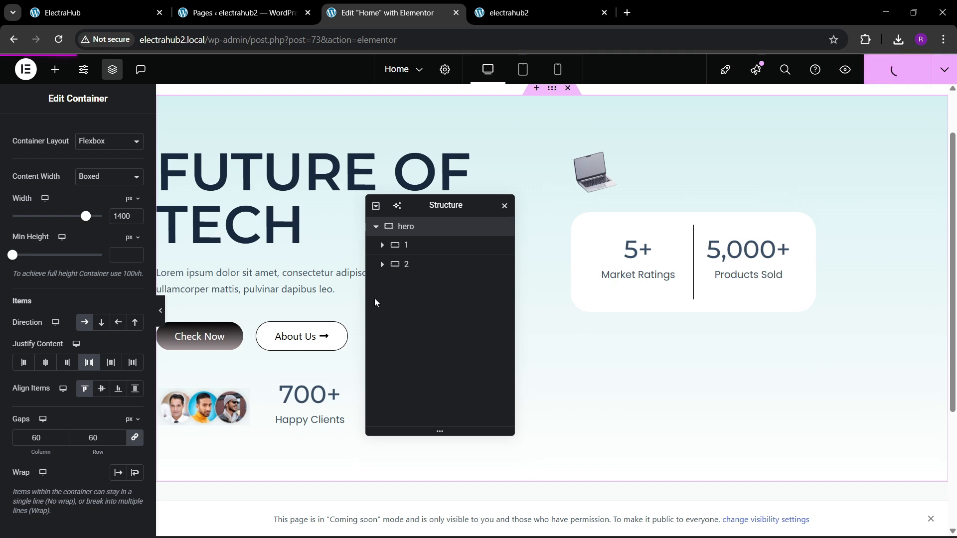
Reload the live electrahub2 home page and compare its hero section with the ElectraHub reference page.
{"action": "left_click", "coordinate": [524, 4]}
{"action": "left_click", "coordinate": [350, 40]}
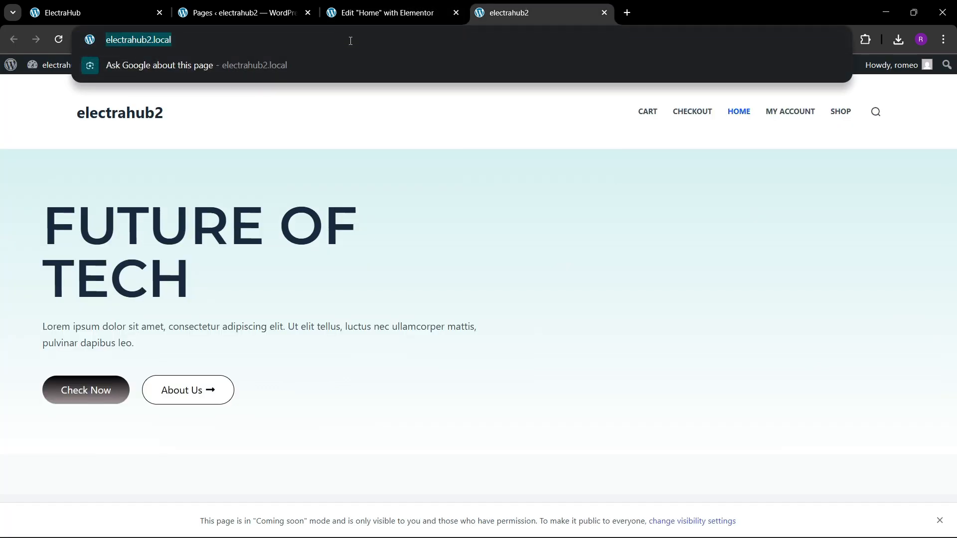
{"action": "key", "text": "Return"}
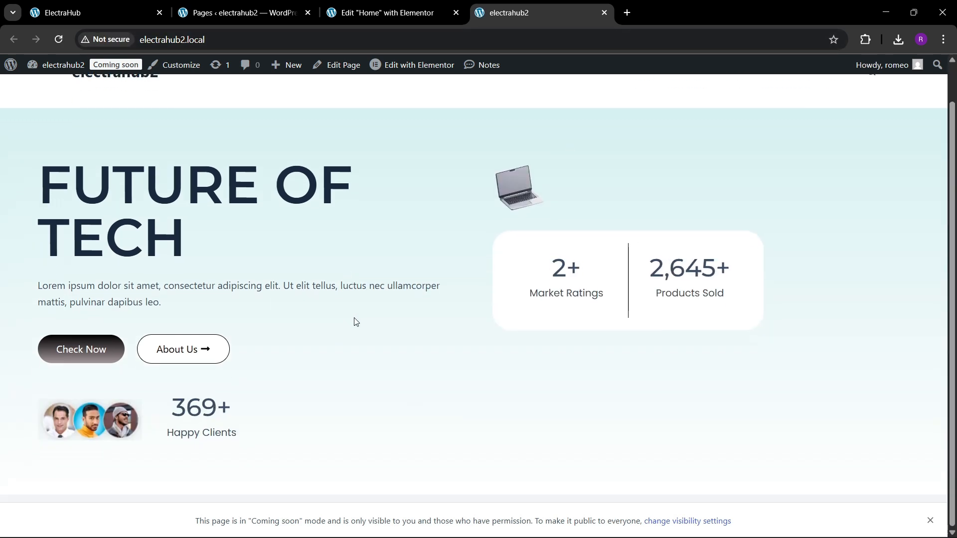
{"action": "left_click", "coordinate": [113, 4]}
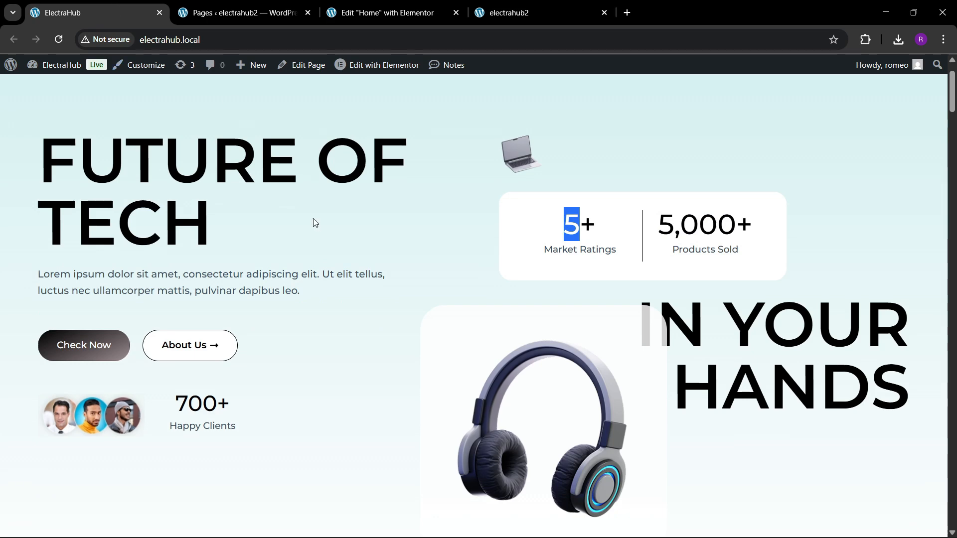
{"action": "scroll", "coordinate": [385, 245], "scroll_direction": "down", "scroll_amount": 3}
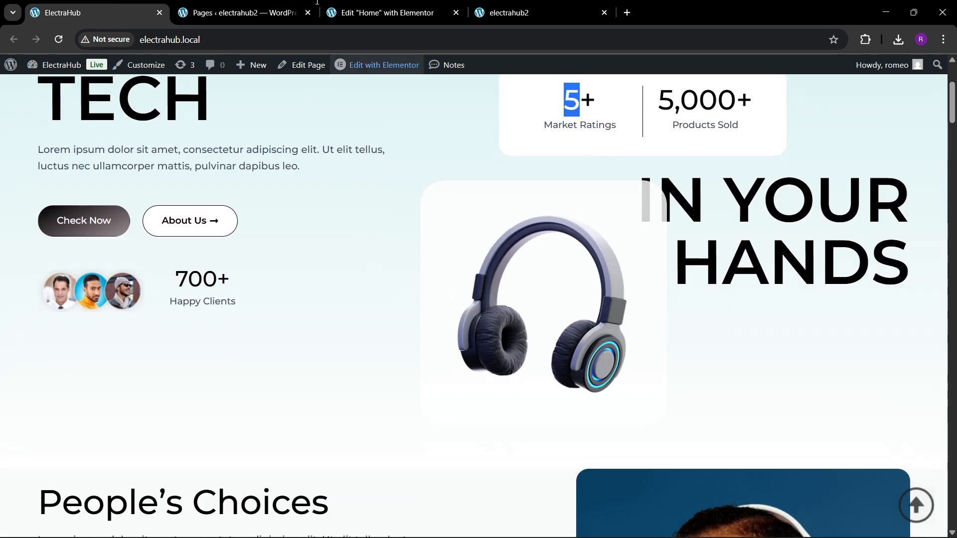
Back in the editor, copy the FUTURE OF TECH heading into container 2 and move the copy below the white stats container.
{"action": "left_click", "coordinate": [372, 13]}
{"action": "right_click", "coordinate": [279, 193]}
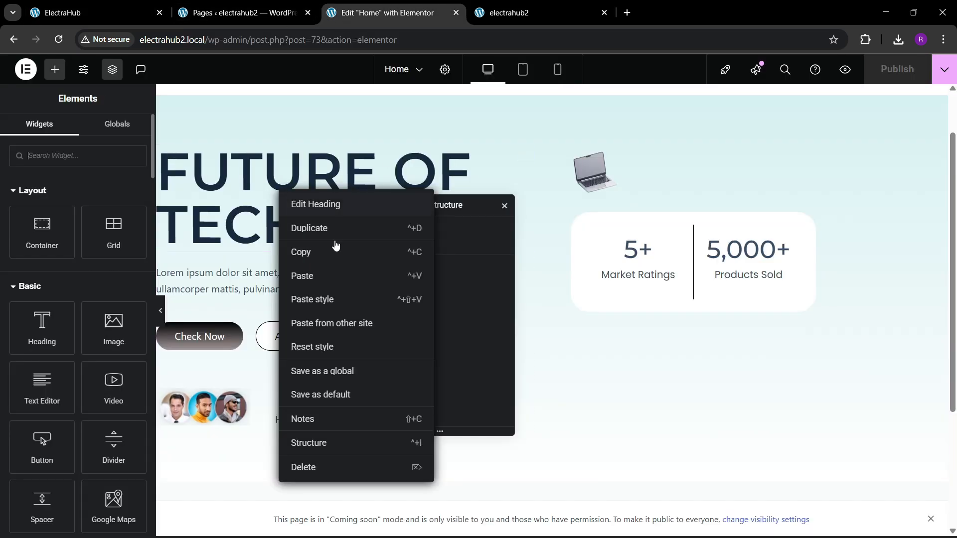
{"action": "left_click", "coordinate": [331, 253]}
{"action": "right_click", "coordinate": [599, 184]}
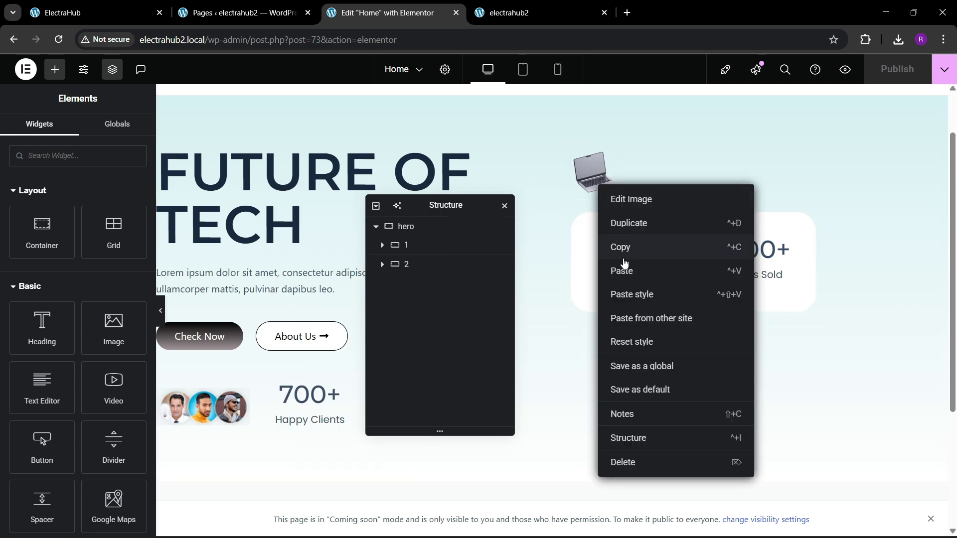
{"action": "left_click", "coordinate": [623, 269]}
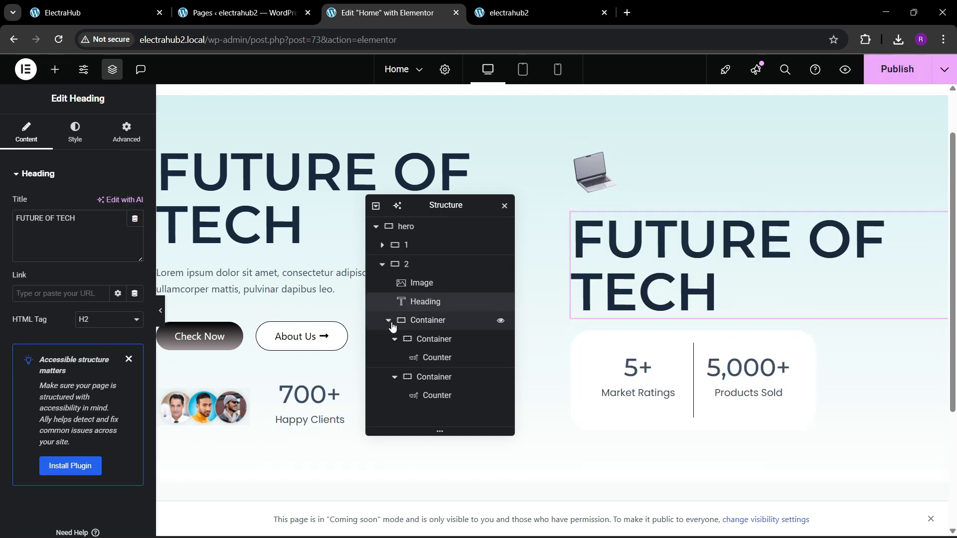
{"action": "left_click", "coordinate": [392, 326]}
{"action": "left_click_drag", "start_coordinate": [422, 305], "coordinate": [426, 343]}
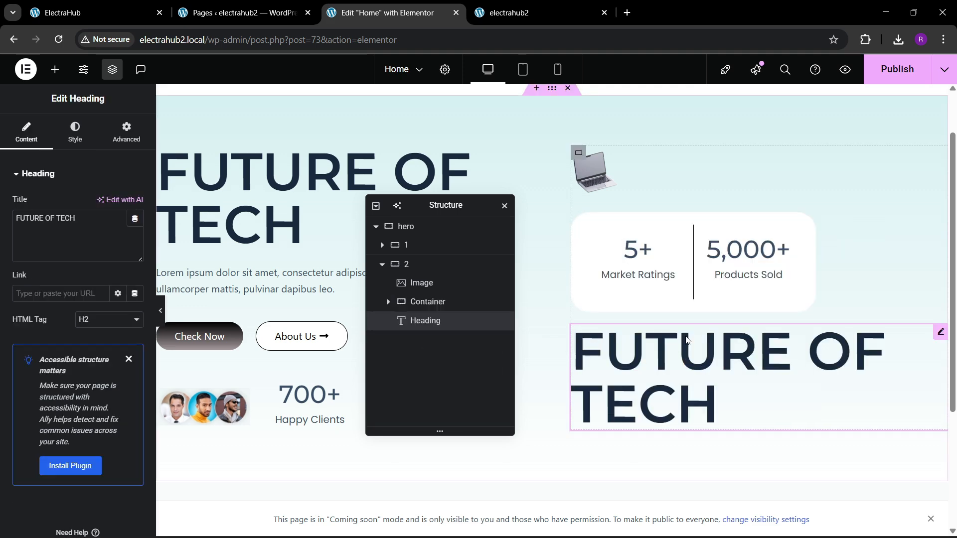
After checking the reference page, align the copied heading's text to the right.
{"action": "left_click", "coordinate": [71, 149]}
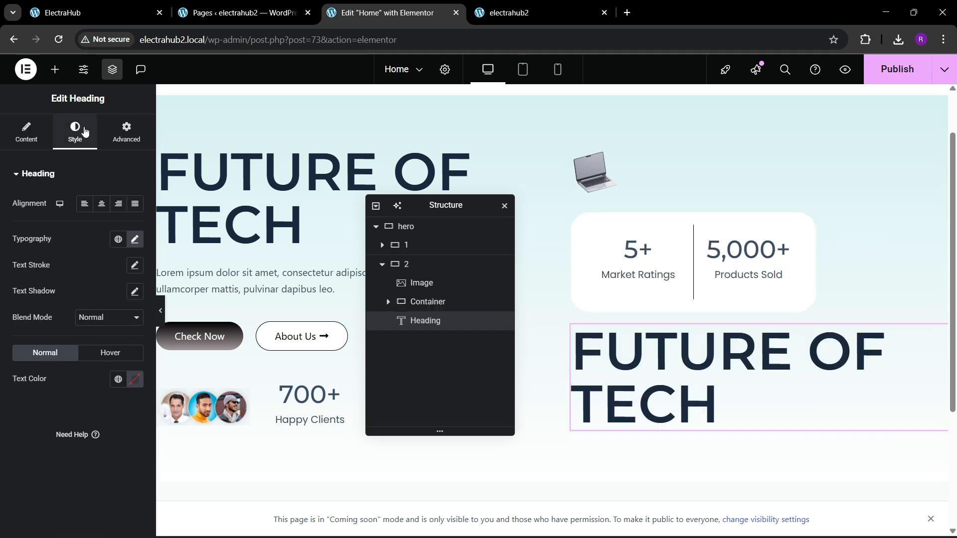
{"action": "left_click", "coordinate": [132, 5]}
{"action": "left_click", "coordinate": [388, 13]}
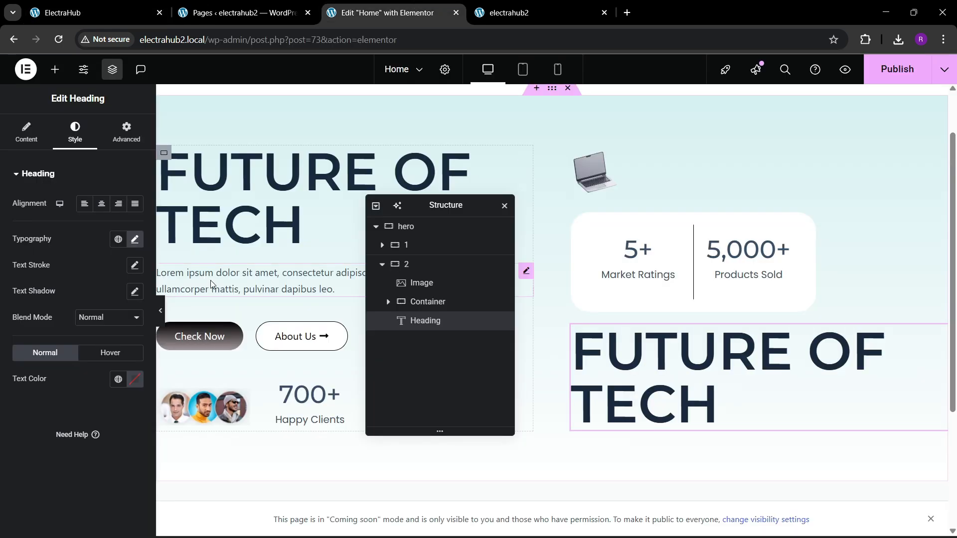
{"action": "left_click", "coordinate": [118, 205]}
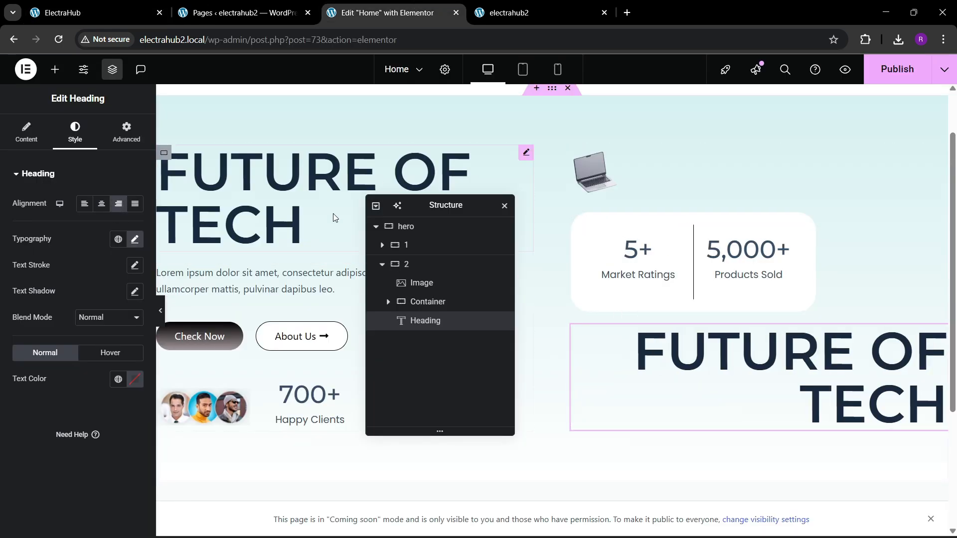
After checking the reference page, change the copied right-aligned heading's text to IN YOUR HANDS.
{"action": "left_click", "coordinate": [50, 5]}
{"action": "left_click", "coordinate": [389, 12]}
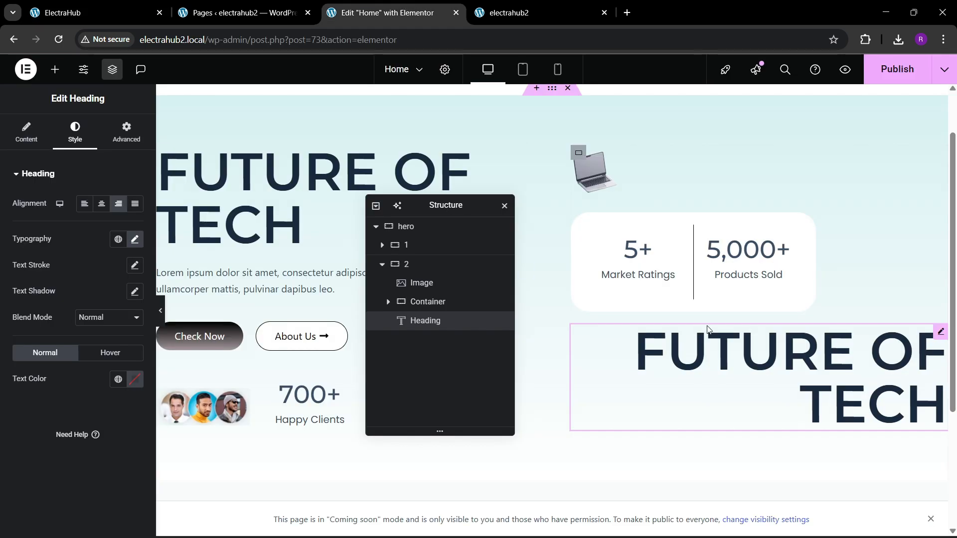
{"action": "left_click", "coordinate": [26, 134]}
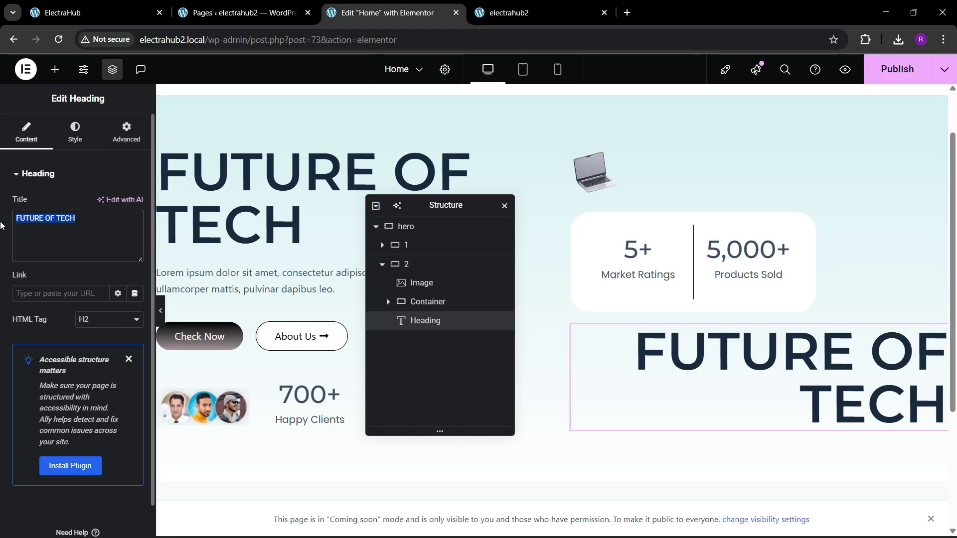
{"action": "type", "text": "IN YOU"}
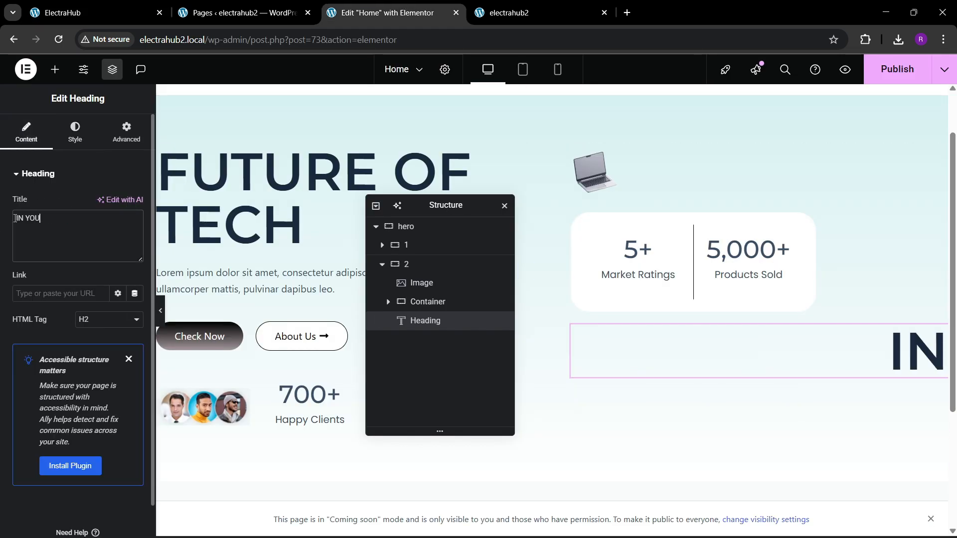
{"action": "type", "text": "R HANDS"}
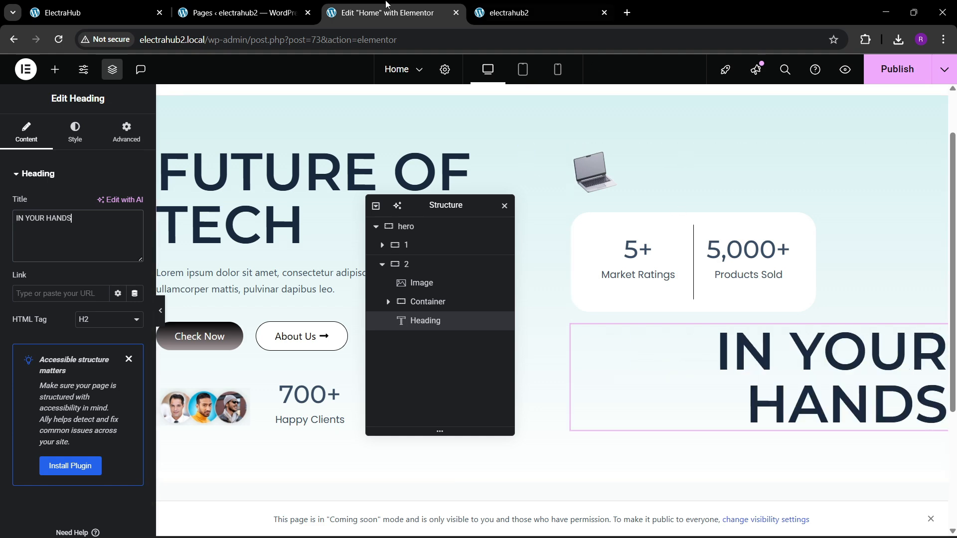
Compare with the reference page, then add a new container between the white stats container and the IN YOUR HANDS heading.
{"action": "left_click", "coordinate": [145, 13]}
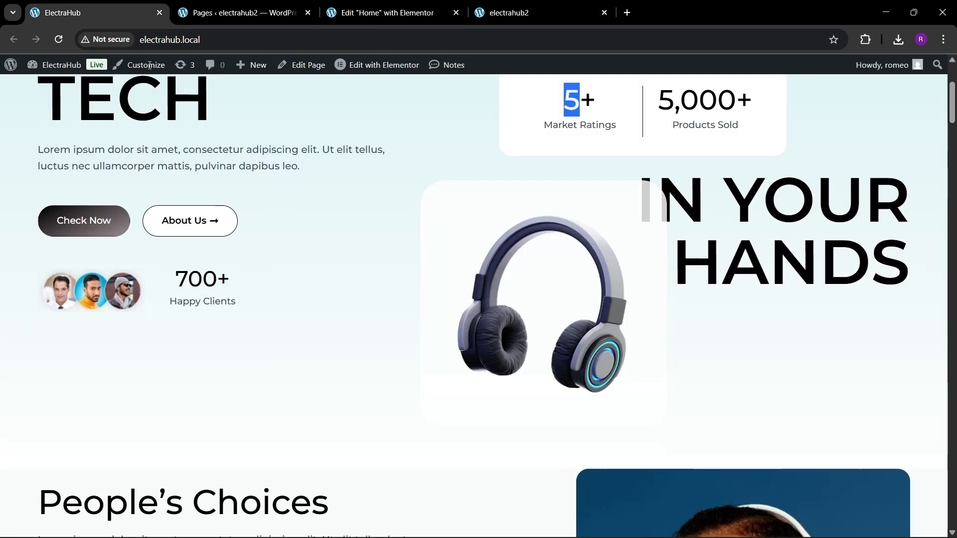
{"action": "left_click", "coordinate": [349, 11]}
{"action": "left_click", "coordinate": [55, 69]}
{"action": "left_click_drag", "start_coordinate": [45, 234], "coordinate": [768, 360]}
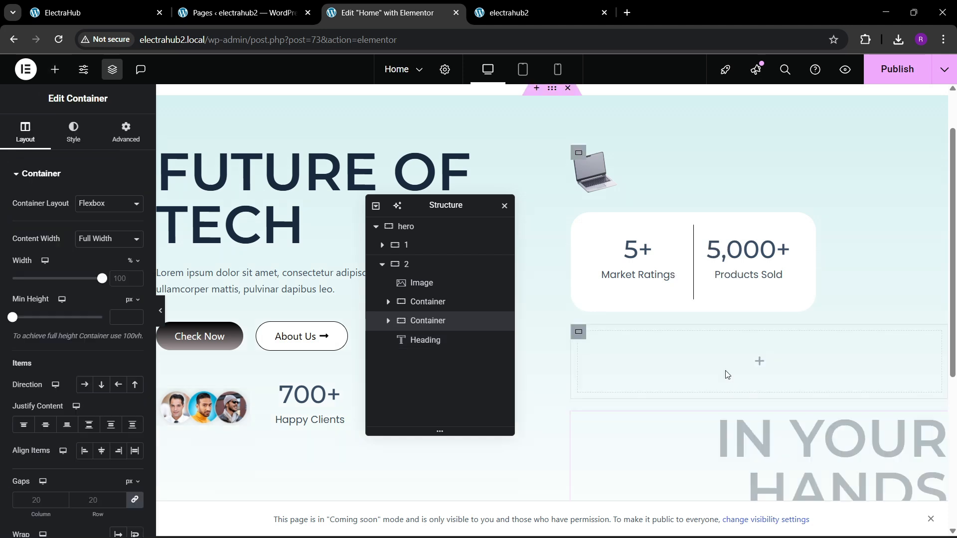
Give the new container a solid white background and 30 px padding on all sides.
{"action": "left_click", "coordinate": [76, 133]}
{"action": "left_click", "coordinate": [84, 230]}
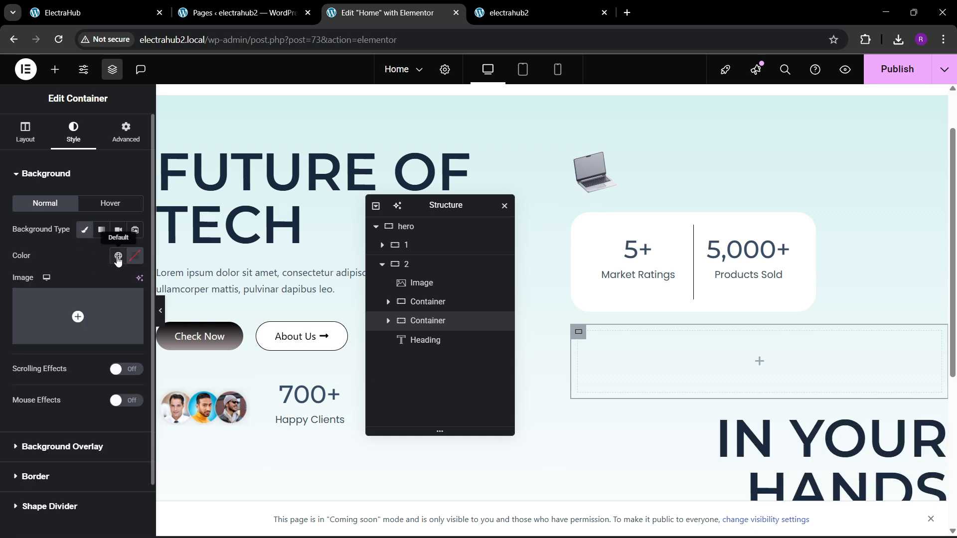
{"action": "left_click", "coordinate": [136, 257]}
{"action": "left_click_drag", "start_coordinate": [82, 319], "coordinate": [25, 266]}
{"action": "left_click", "coordinate": [82, 260]}
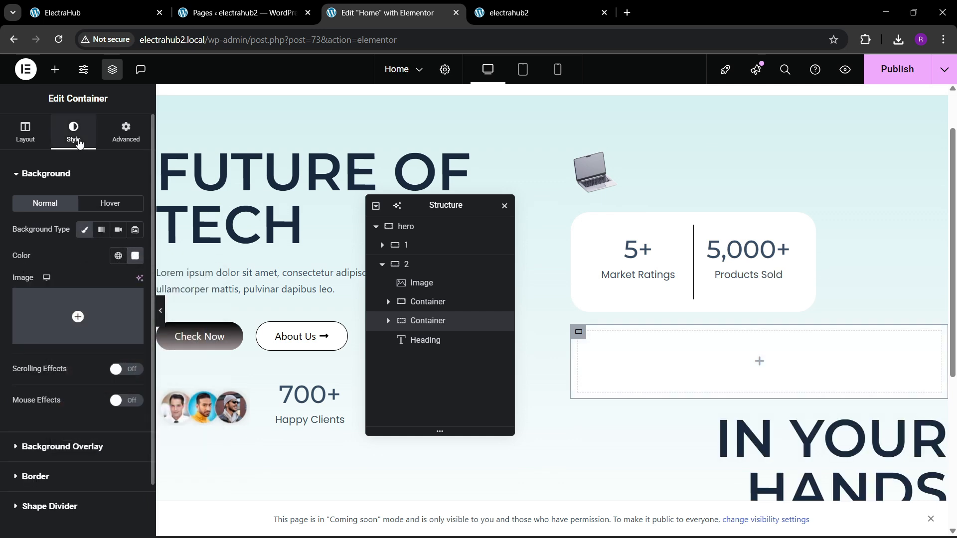
{"action": "left_click", "coordinate": [126, 138]}
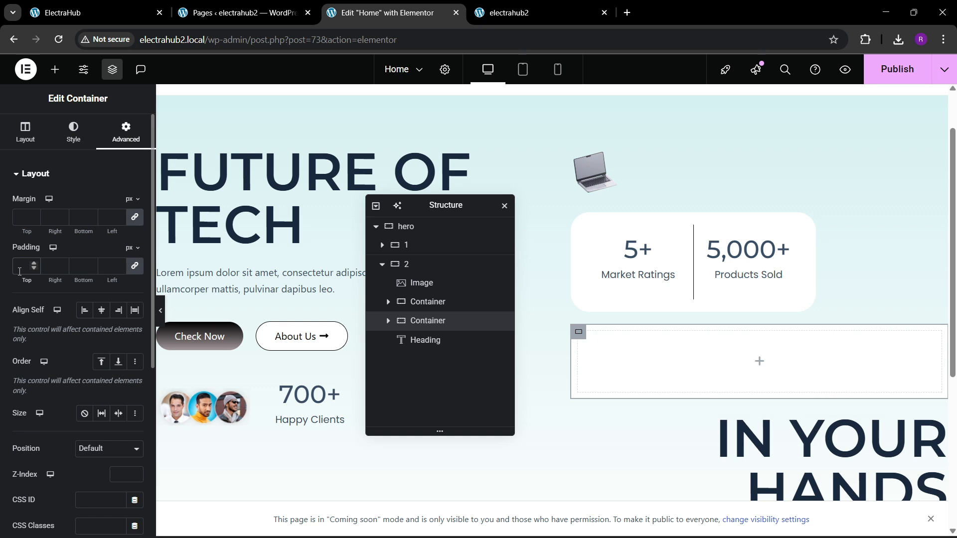
{"action": "type", "text": "30"}
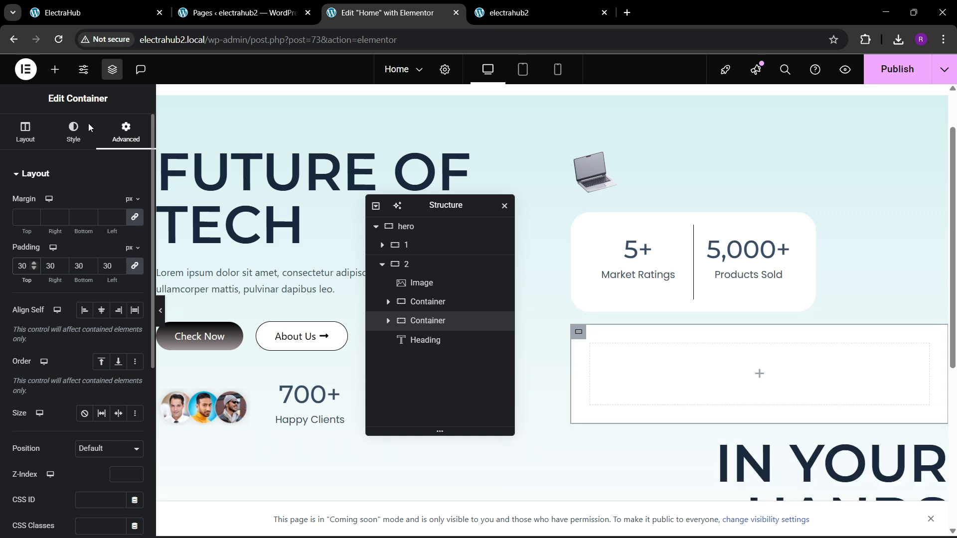
Add an Image widget inside the new white container and fill it with Headphone.png from the media library.
{"action": "left_click", "coordinate": [55, 69]}
{"action": "left_click_drag", "start_coordinate": [113, 330], "coordinate": [633, 395]}
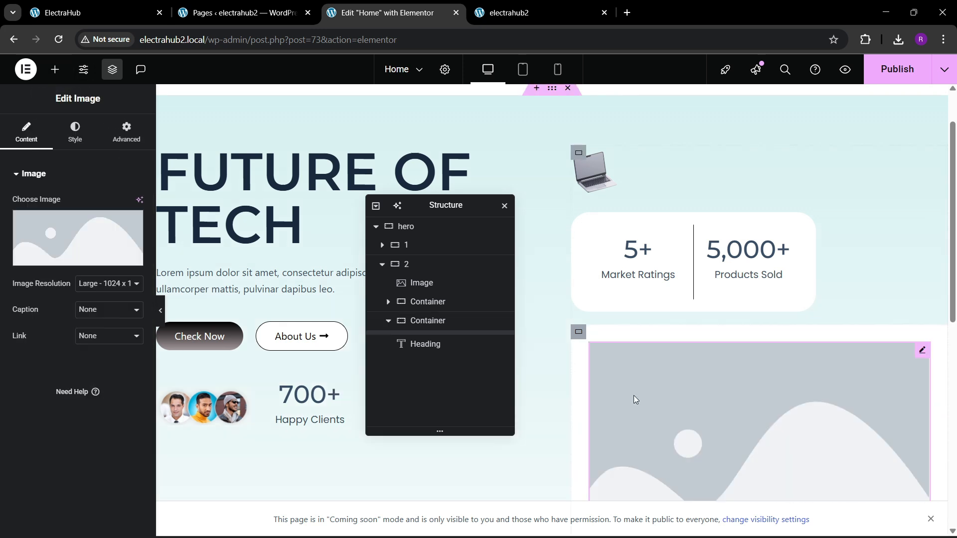
{"action": "left_click", "coordinate": [125, 239]}
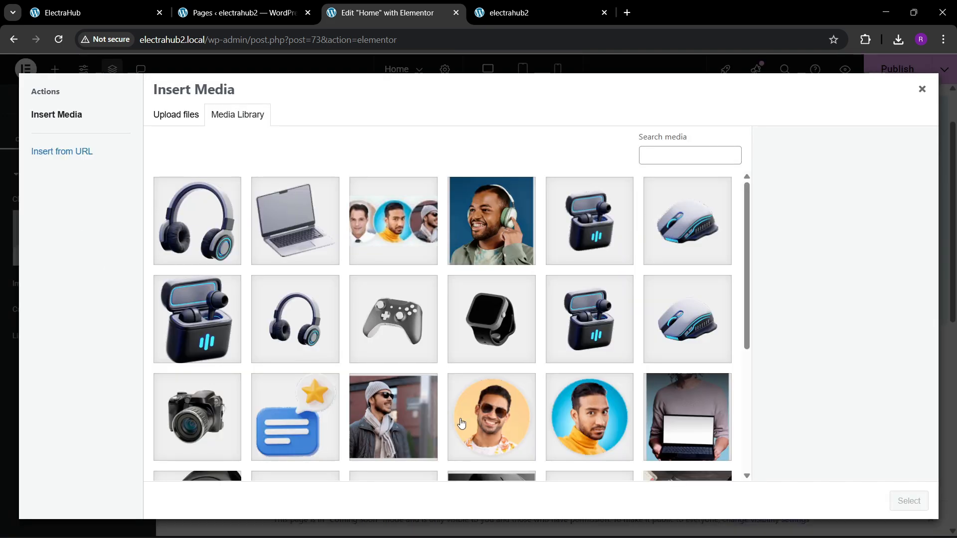
{"action": "left_click", "coordinate": [120, 11]}
{"action": "left_click", "coordinate": [379, 12]}
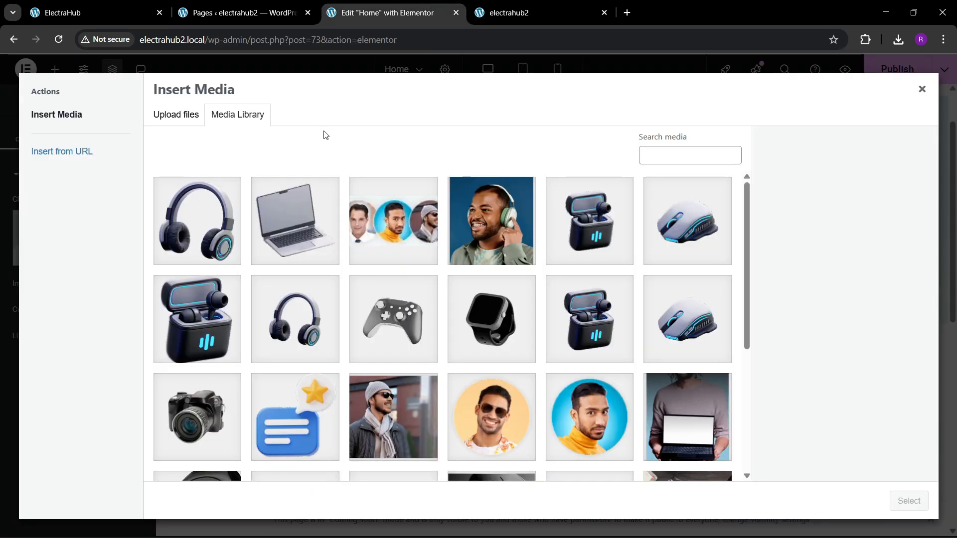
{"action": "left_click", "coordinate": [220, 193]}
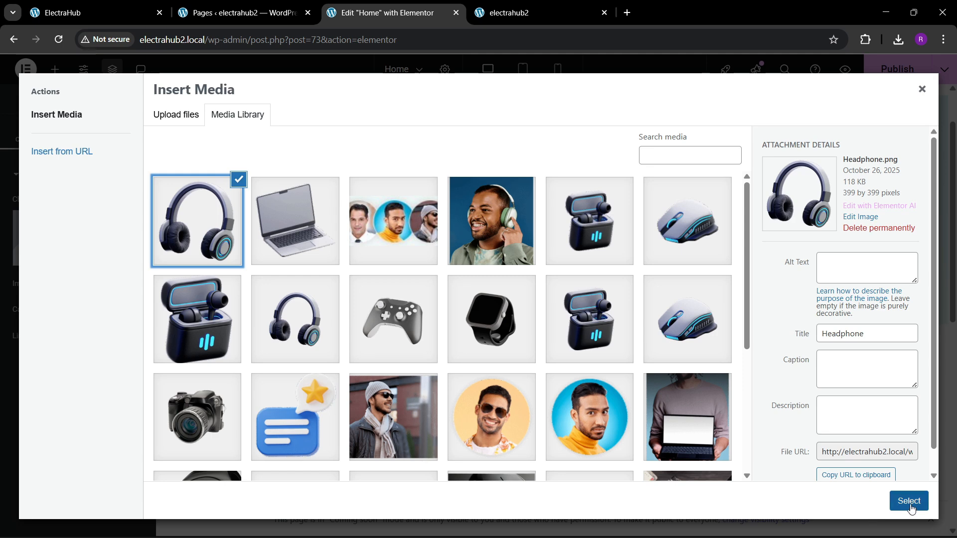
{"action": "left_click", "coordinate": [908, 500]}
{"action": "scroll", "coordinate": [815, 305], "scroll_direction": "down", "scroll_amount": 2}
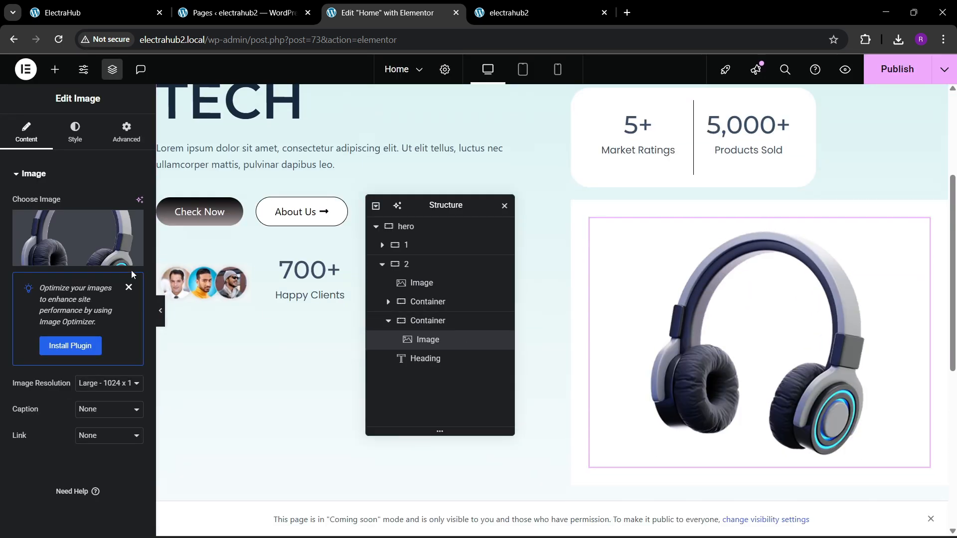
Switch the headphone image's width to Custom and set it to 55%.
{"action": "left_click", "coordinate": [119, 136]}
{"action": "left_click", "coordinate": [107, 301]}
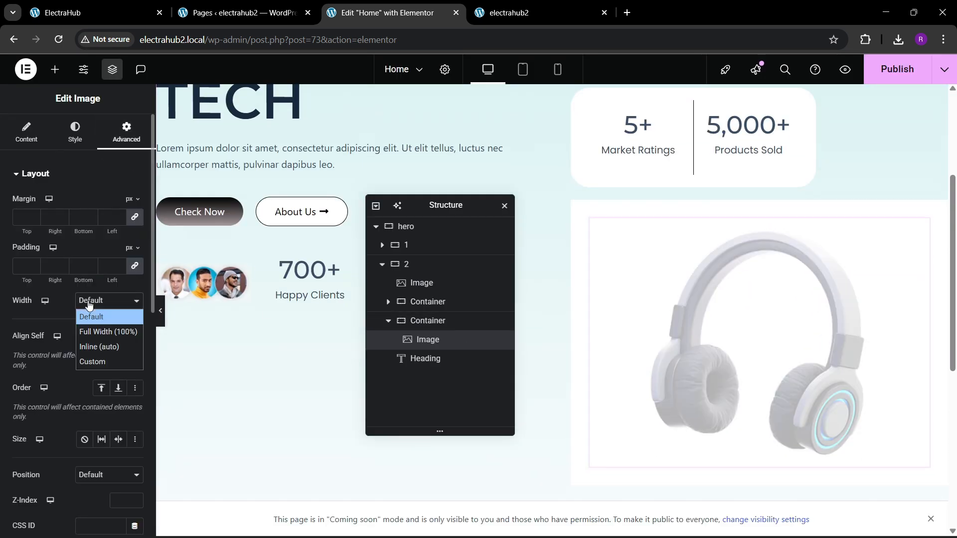
{"action": "left_click", "coordinate": [97, 360]}
{"action": "left_click_drag", "start_coordinate": [14, 343], "coordinate": [46, 351]}
{"action": "triple_click", "coordinate": [135, 339]}
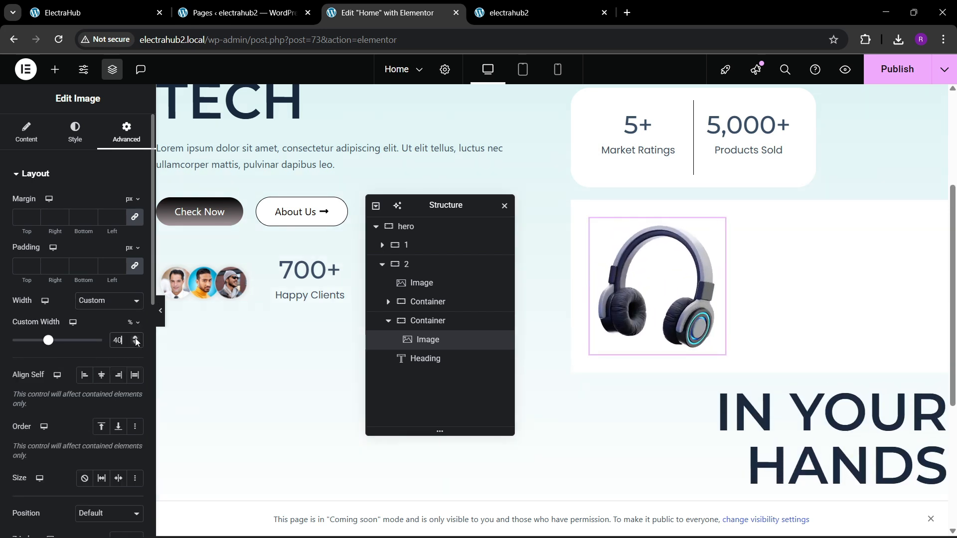
{"action": "triple_click", "coordinate": [135, 339]}
{"action": "triple_click", "coordinate": [136, 339]}
{"action": "triple_click", "coordinate": [136, 339]}
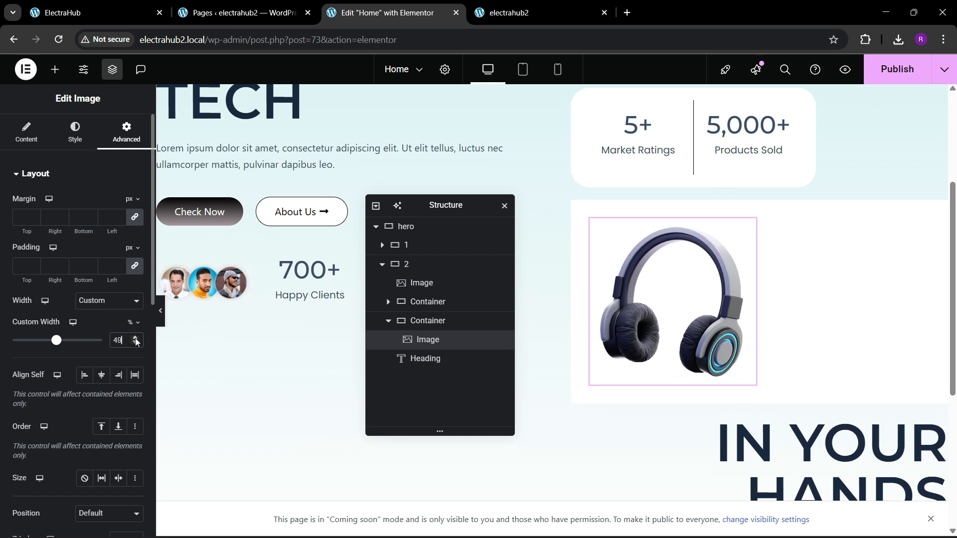
{"action": "left_click", "coordinate": [135, 339]}
{"action": "left_click", "coordinate": [136, 339]}
{"action": "double_click", "coordinate": [135, 339]}
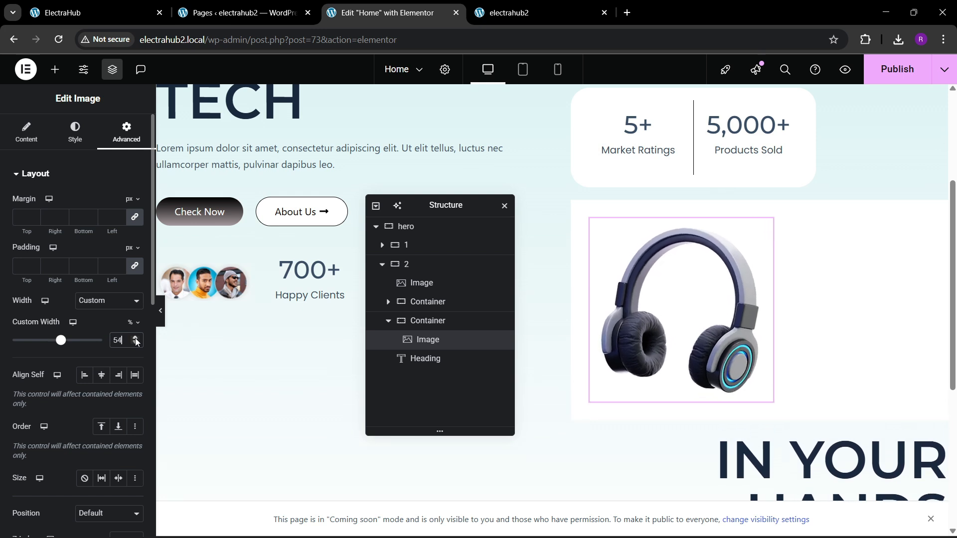
{"action": "double_click", "coordinate": [135, 339]}
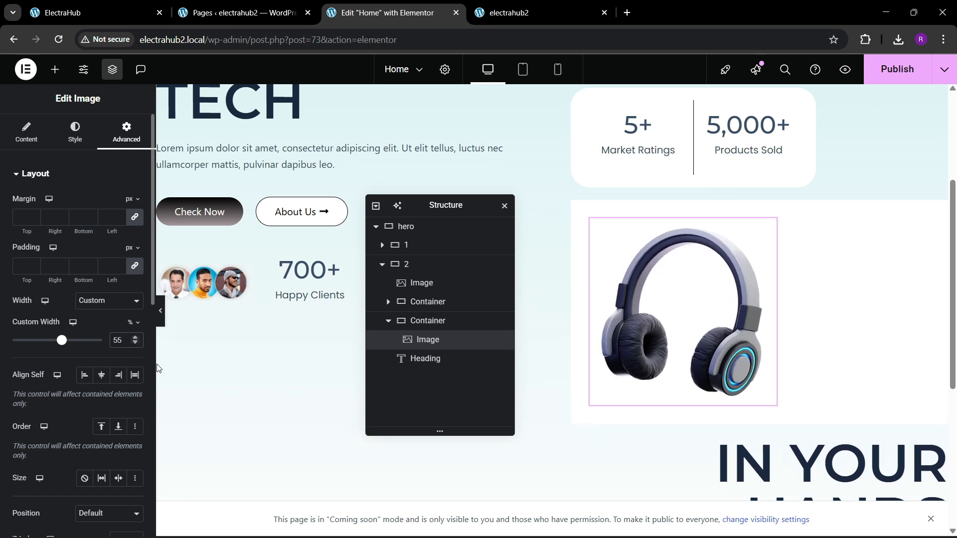
Set both the content justification and item alignment of the headphone image's container to Center.
{"action": "left_click", "coordinate": [423, 322]}
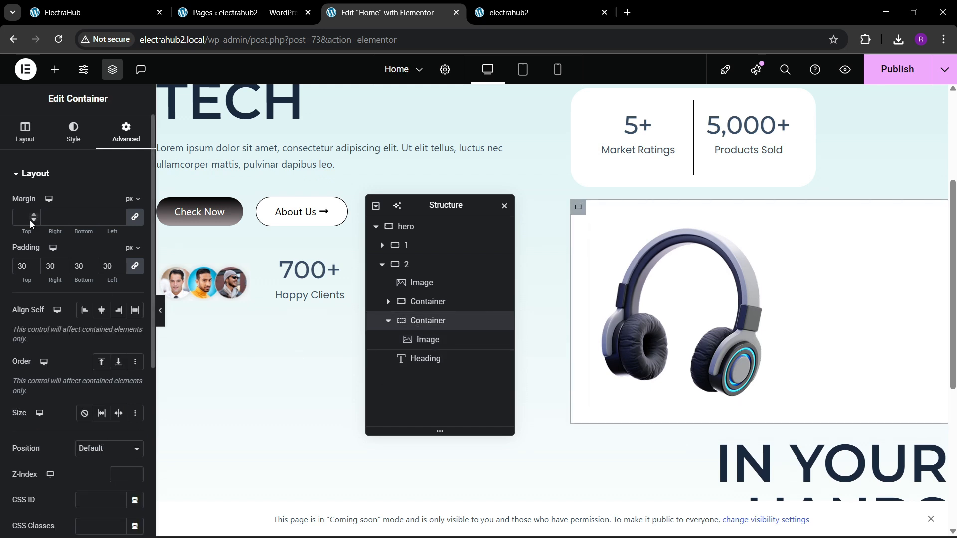
{"action": "left_click", "coordinate": [25, 132]}
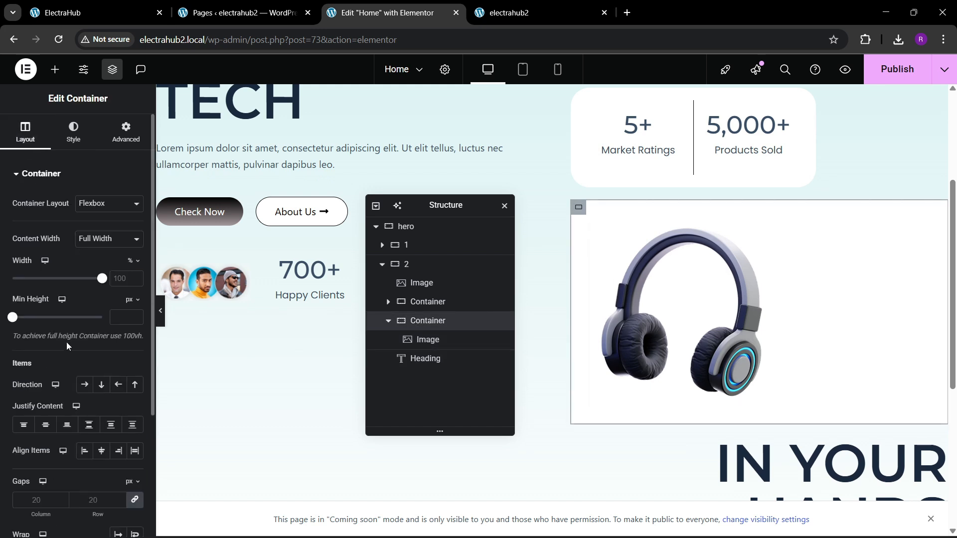
{"action": "left_click", "coordinate": [44, 425]}
{"action": "left_click", "coordinate": [101, 450]}
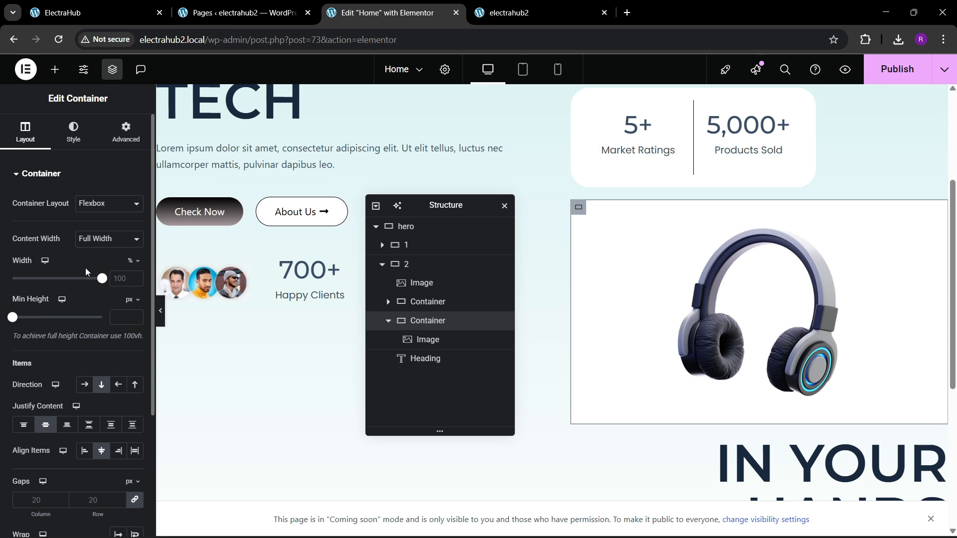
Set the headphone container's width to 55% and the custom width of the image inside it to 100%.
{"action": "left_click_drag", "start_coordinate": [100, 281], "coordinate": [62, 306]}
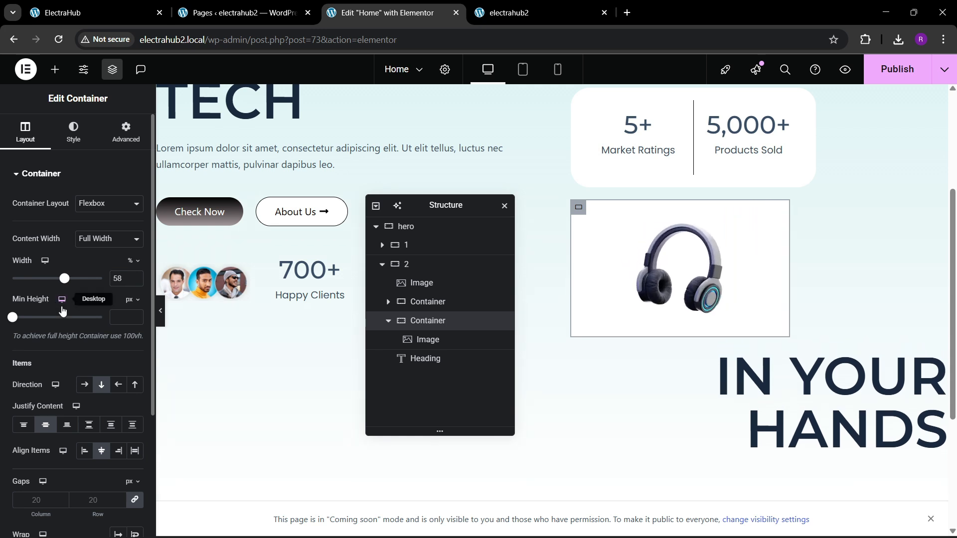
{"action": "left_click", "coordinate": [135, 282]}
{"action": "left_click", "coordinate": [135, 282]}
{"action": "left_click", "coordinate": [135, 282]}
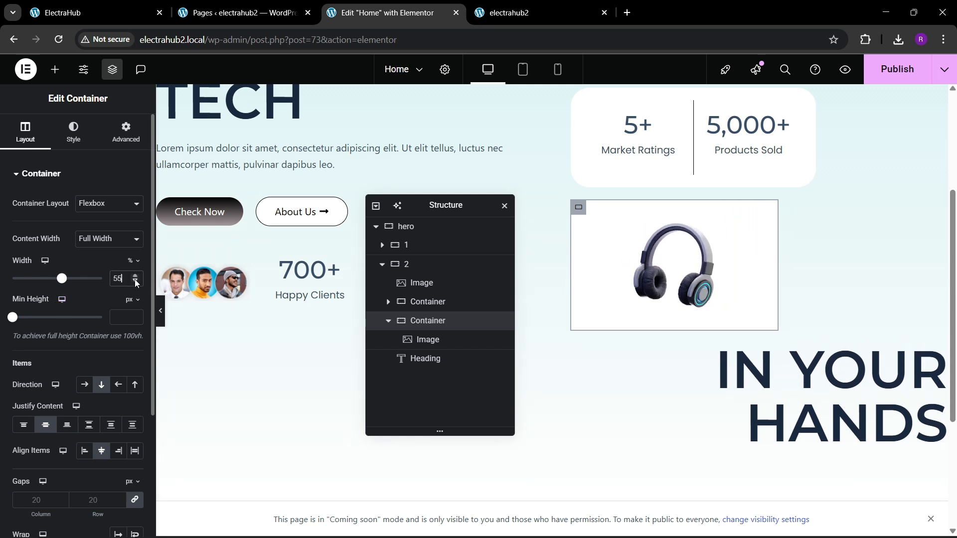
{"action": "left_click", "coordinate": [650, 262]}
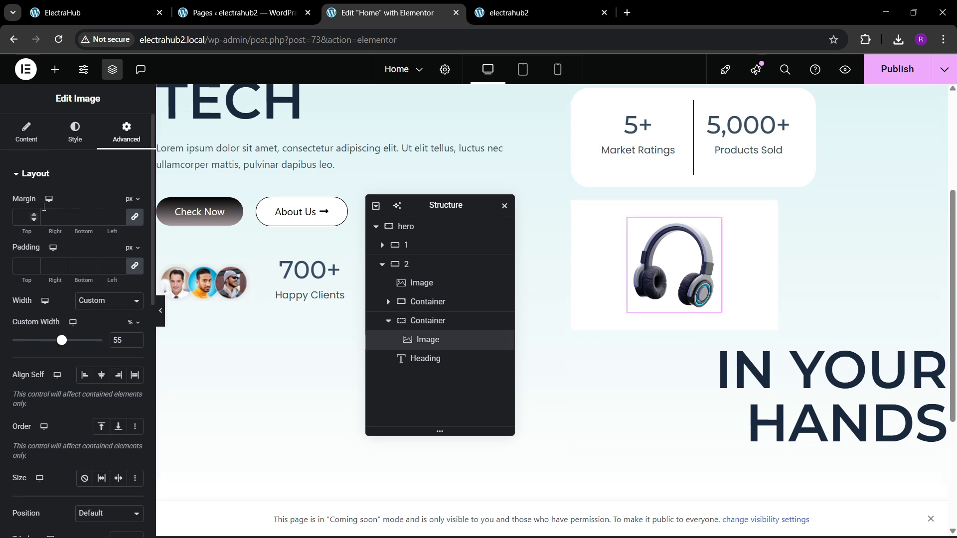
{"action": "left_click_drag", "start_coordinate": [55, 342], "coordinate": [113, 343]}
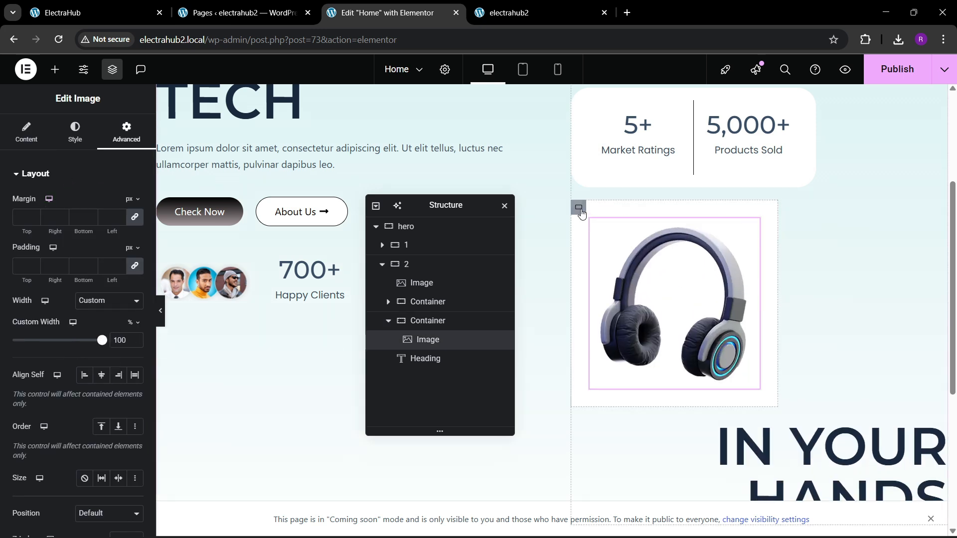
Open the border settings of the white headphone container.
{"action": "left_click", "coordinate": [579, 208]}
{"action": "left_click", "coordinate": [73, 131]}
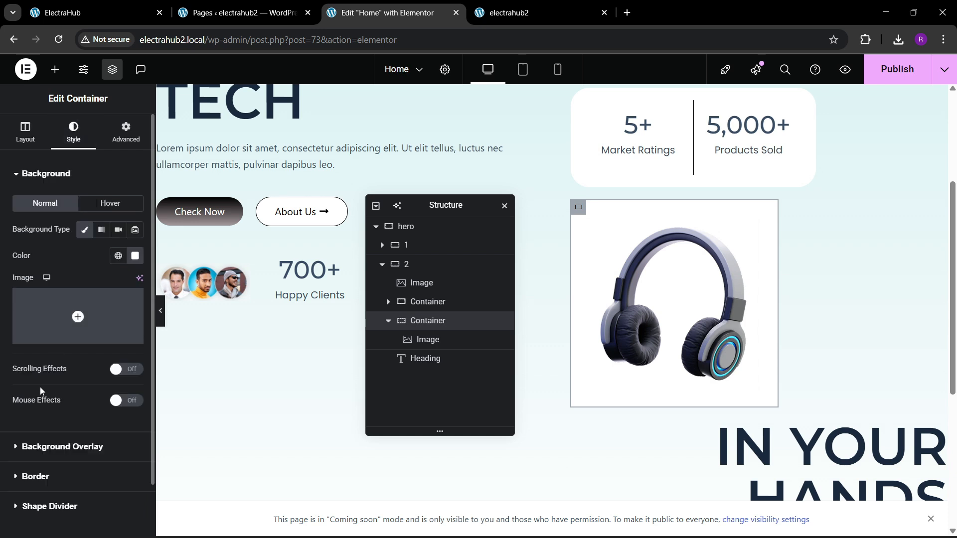
{"action": "left_click", "coordinate": [34, 476]}
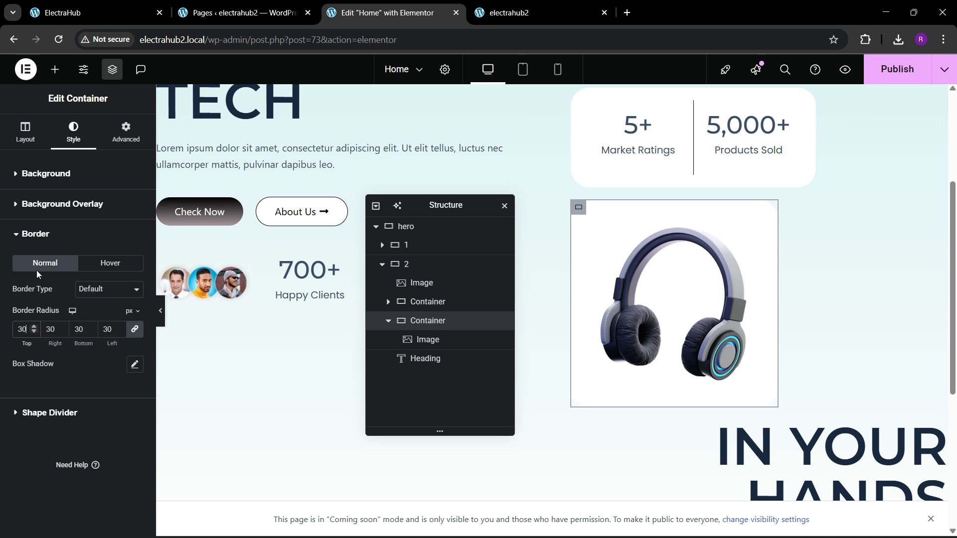
Make the headphone container's white background semi-transparent with the colour #FFFFFFC9.
{"action": "left_click", "coordinate": [46, 174]}
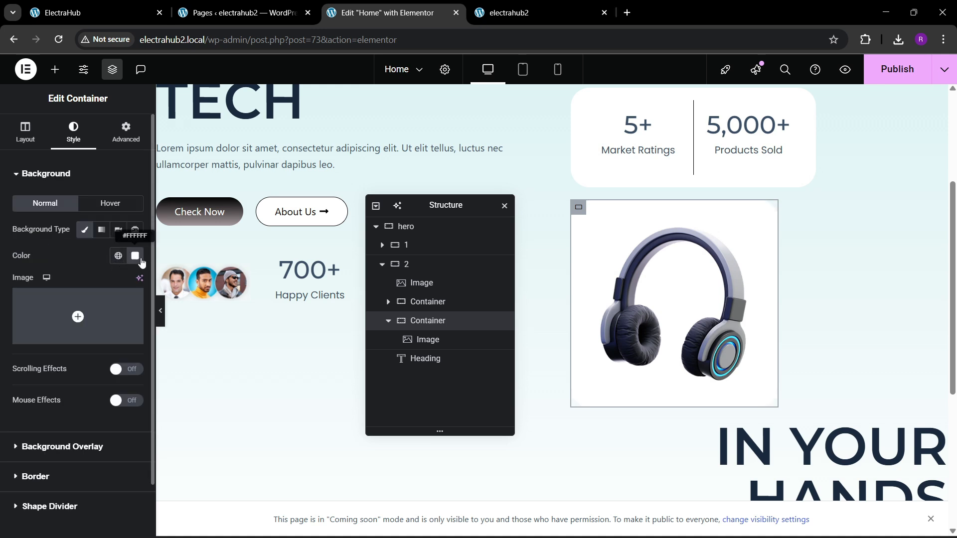
{"action": "left_click", "coordinate": [135, 257]}
{"action": "left_click_drag", "start_coordinate": [194, 420], "coordinate": [140, 419]}
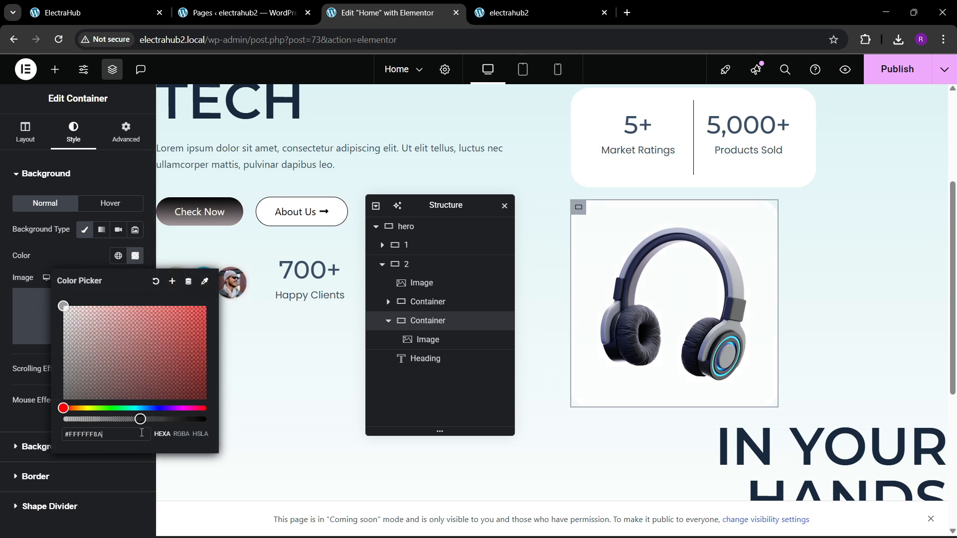
{"action": "left_click", "coordinate": [173, 420]}
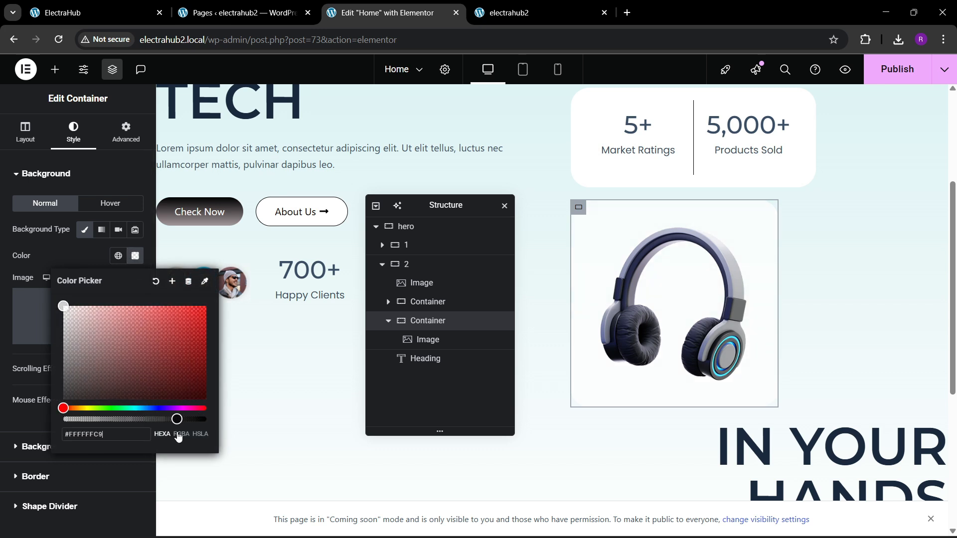
{"action": "left_click", "coordinate": [61, 259]}
{"action": "scroll", "coordinate": [611, 256], "scroll_direction": "up", "scroll_amount": 2}
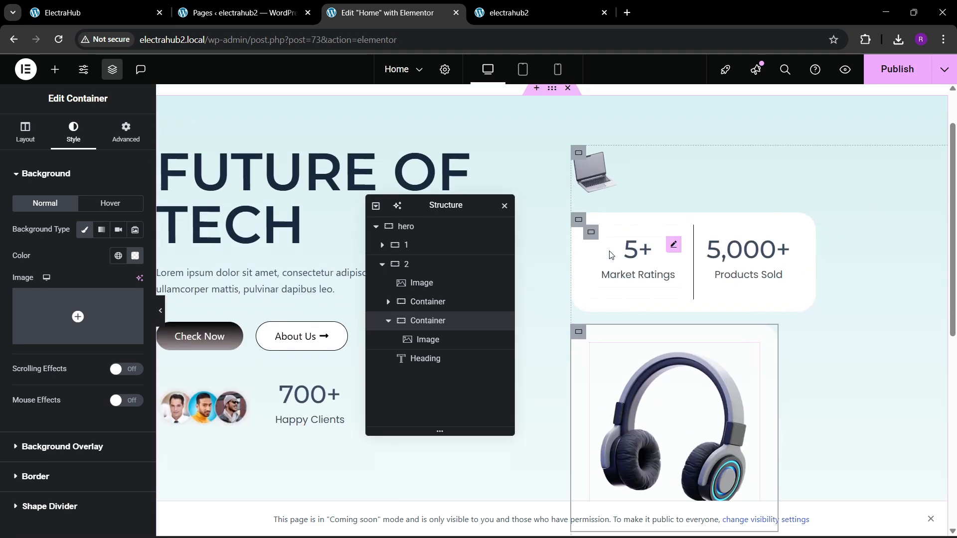
Check the headphone card on the reference ElectraHub page and set the headphone container's position to Absolute in the Home page editor.
{"action": "left_click", "coordinate": [141, 5]}
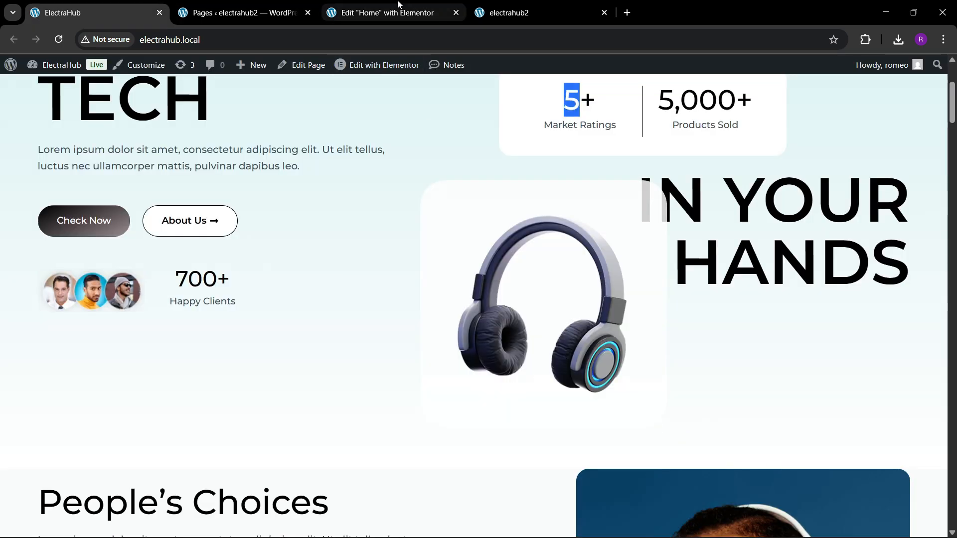
{"action": "left_click", "coordinate": [383, 13]}
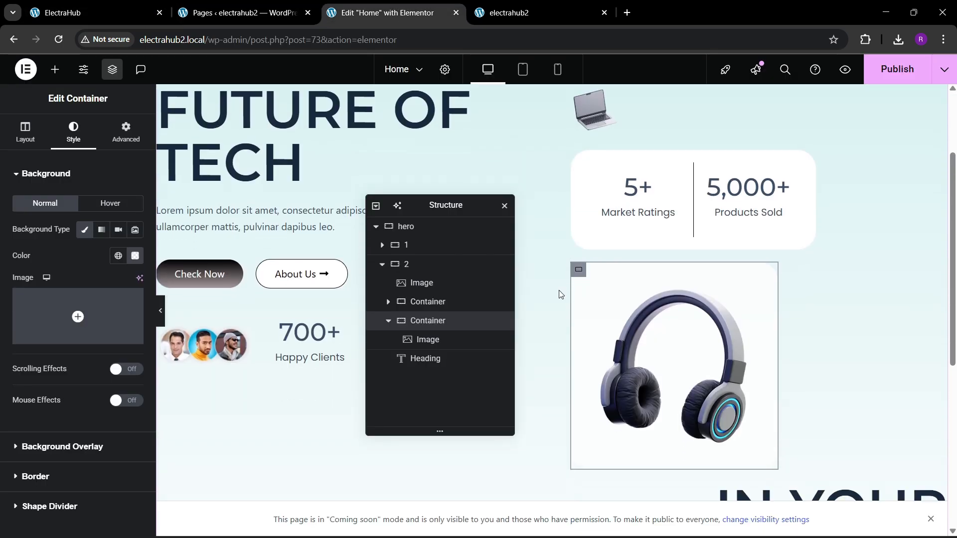
{"action": "left_click", "coordinate": [127, 132]}
{"action": "scroll", "coordinate": [55, 349], "scroll_direction": "down", "scroll_amount": 4}
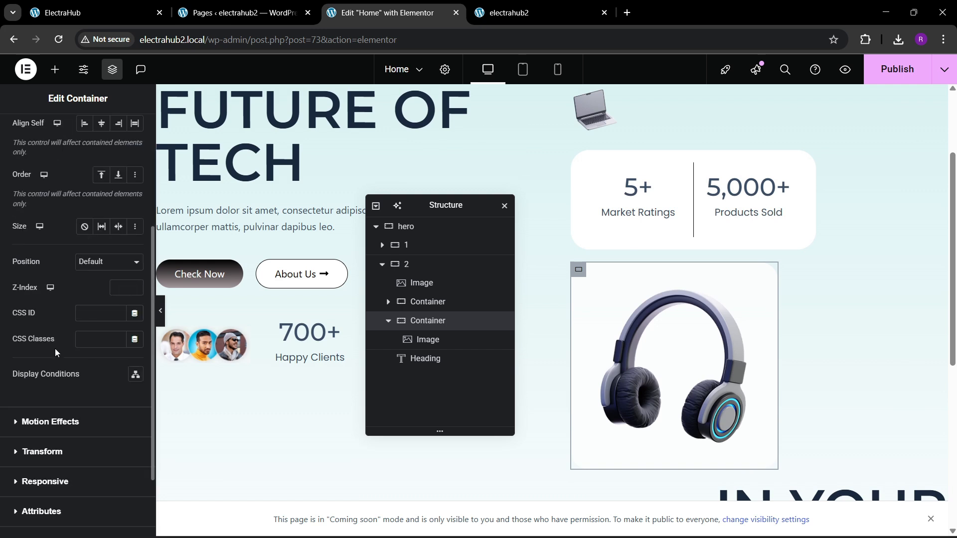
{"action": "scroll", "coordinate": [56, 352], "scroll_direction": "down", "scroll_amount": 2}
{"action": "scroll", "coordinate": [48, 331], "scroll_direction": "up", "scroll_amount": 3}
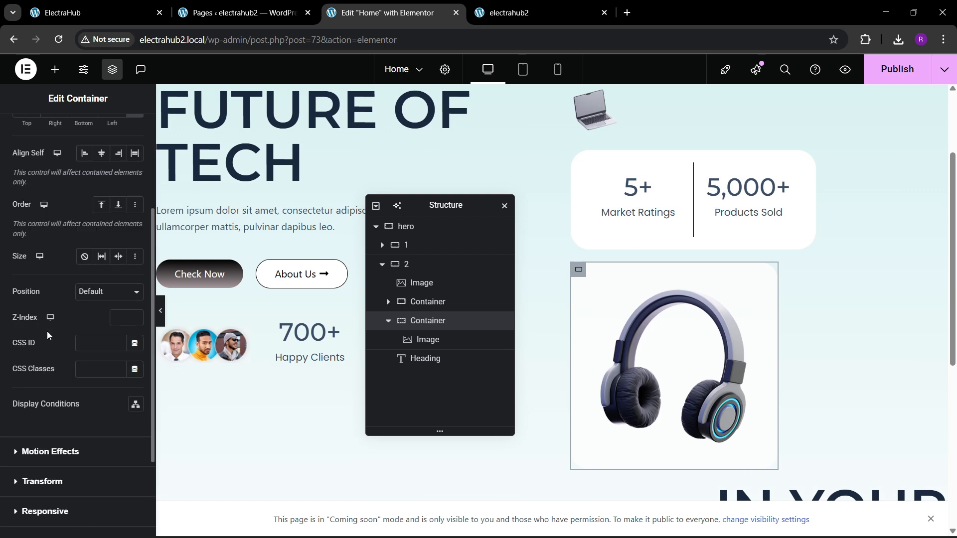
{"action": "left_click", "coordinate": [107, 291]}
{"action": "left_click", "coordinate": [94, 324]}
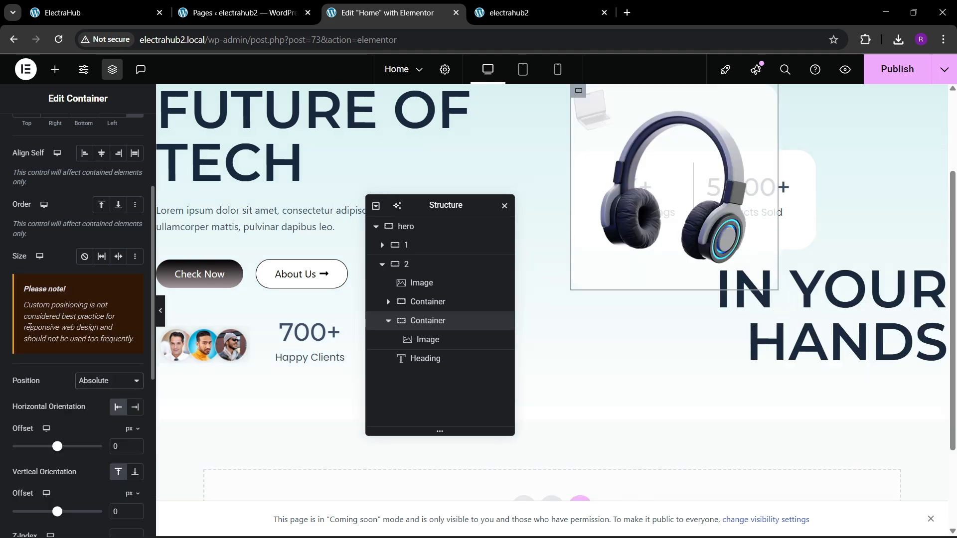
Offset the headphone container about 347 px vertically and about -125 px horizontally.
{"action": "scroll", "coordinate": [638, 252], "scroll_direction": "up", "scroll_amount": 3}
{"action": "scroll", "coordinate": [106, 332], "scroll_direction": "down", "scroll_amount": 5}
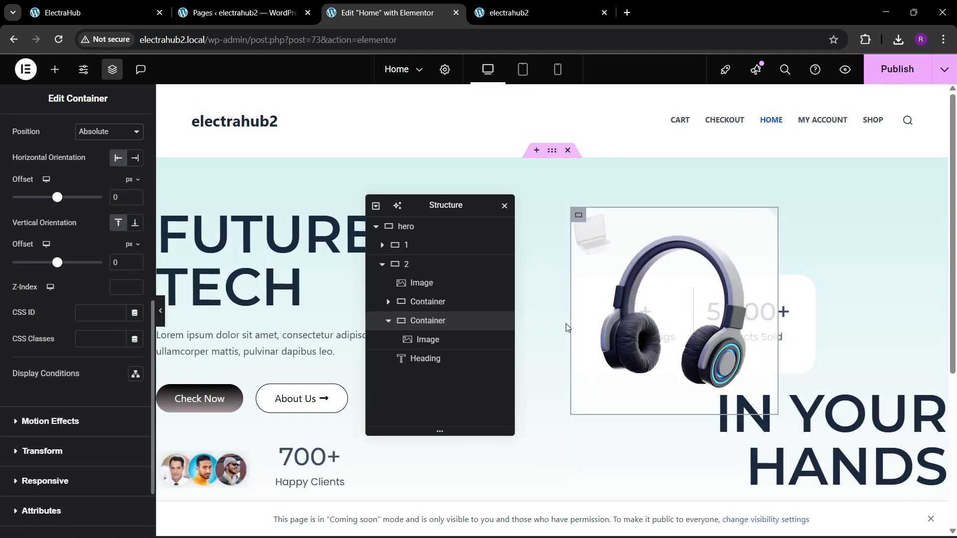
{"action": "left_click_drag", "start_coordinate": [60, 265], "coordinate": [76, 261]}
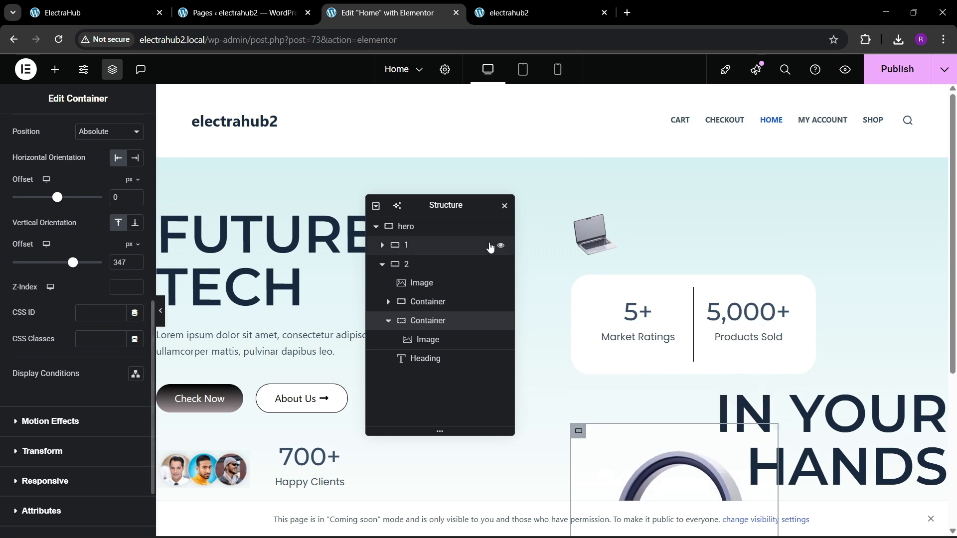
{"action": "scroll", "coordinate": [175, 308], "scroll_direction": "down", "scroll_amount": 2}
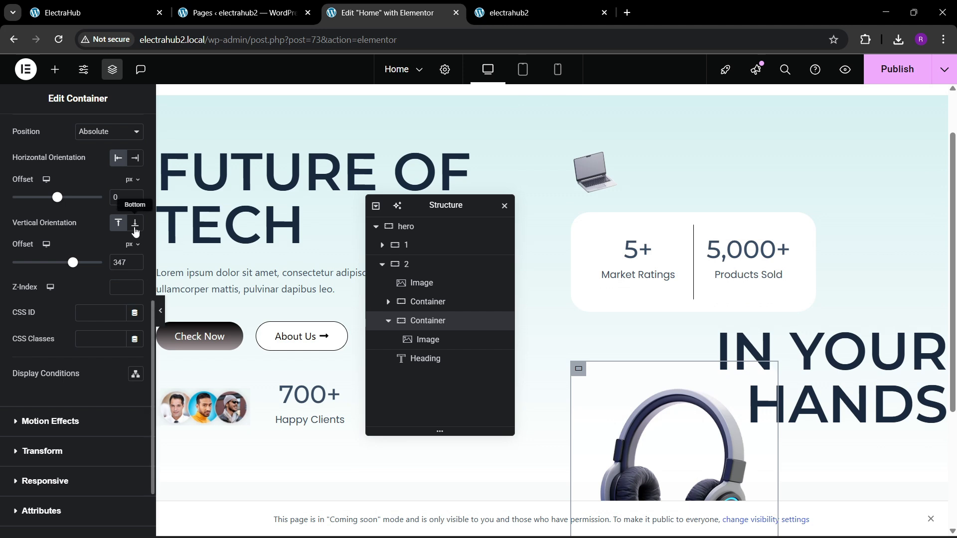
{"action": "left_click_drag", "start_coordinate": [56, 199], "coordinate": [51, 201]}
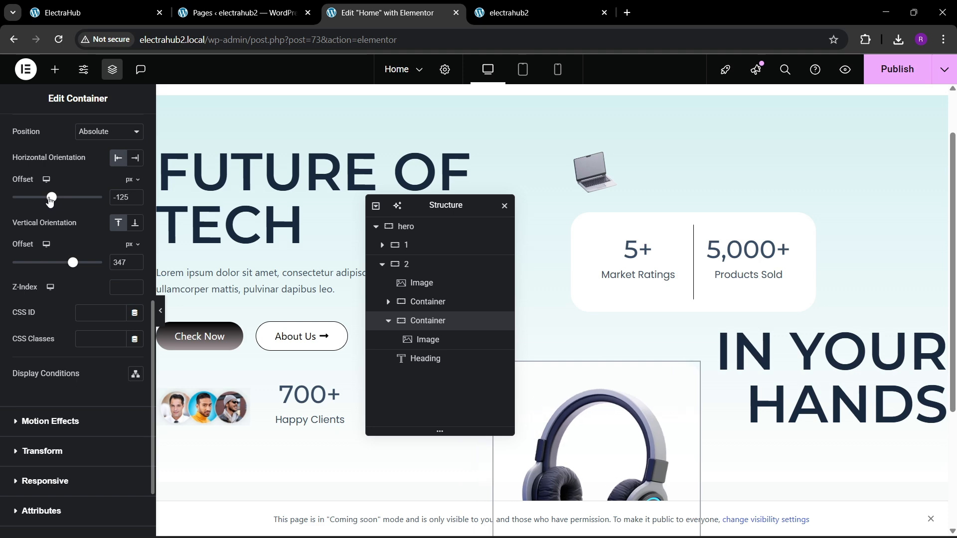
Compare with the reference page and adjust the headphone container's horizontal offset to about -14 px and vertical offset to about 319 px.
{"action": "left_click", "coordinate": [80, 12]}
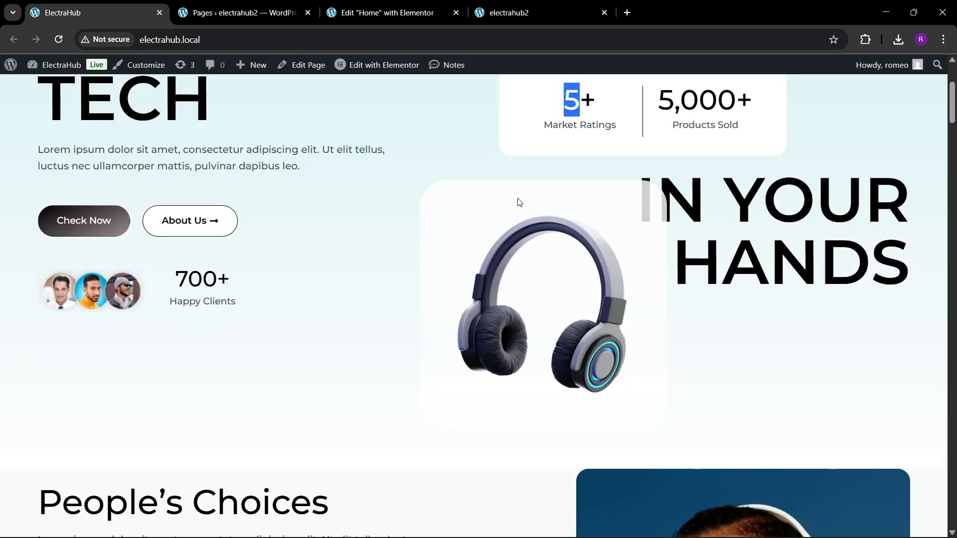
{"action": "left_click", "coordinate": [388, 13]}
{"action": "scroll", "coordinate": [731, 355], "scroll_direction": "down", "scroll_amount": 3}
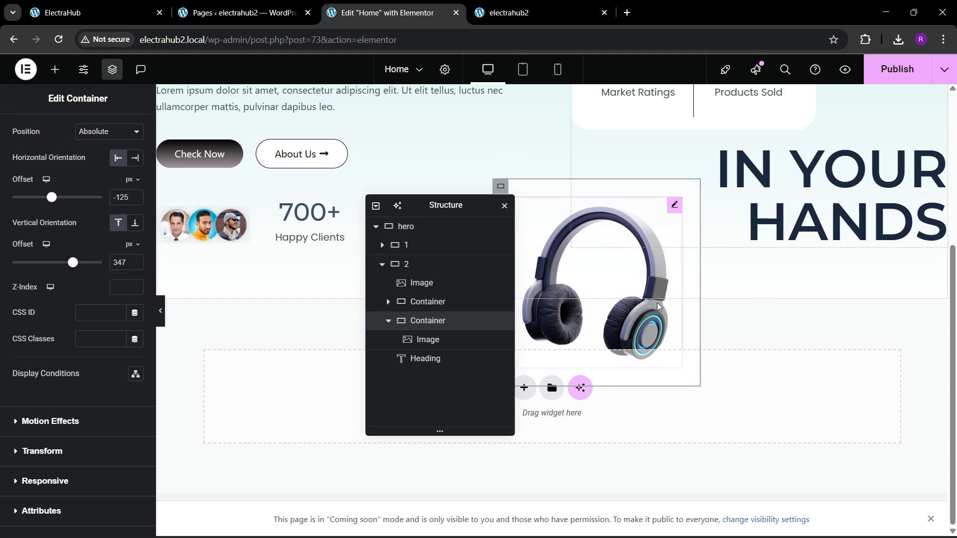
{"action": "scroll", "coordinate": [658, 306], "scroll_direction": "up", "scroll_amount": 3}
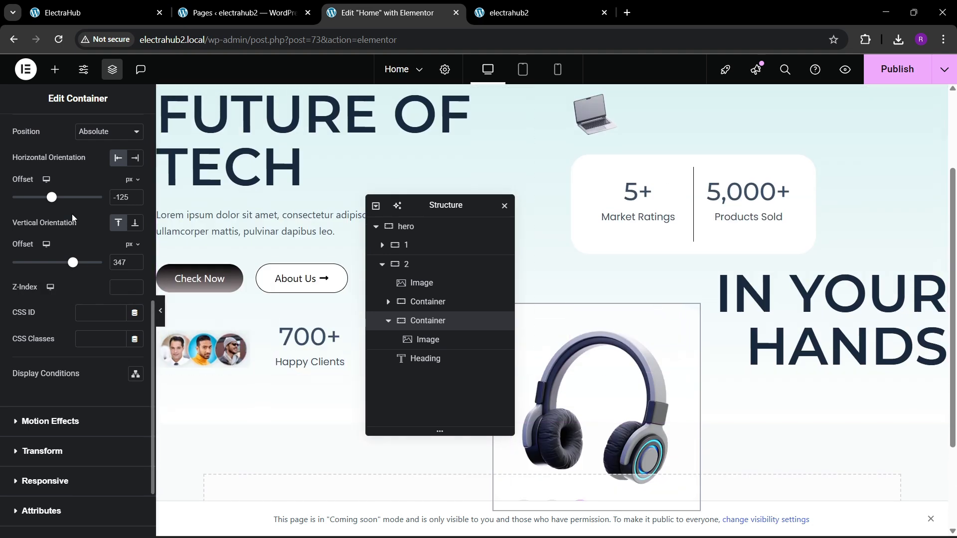
{"action": "left_click_drag", "start_coordinate": [54, 198], "coordinate": [57, 198]}
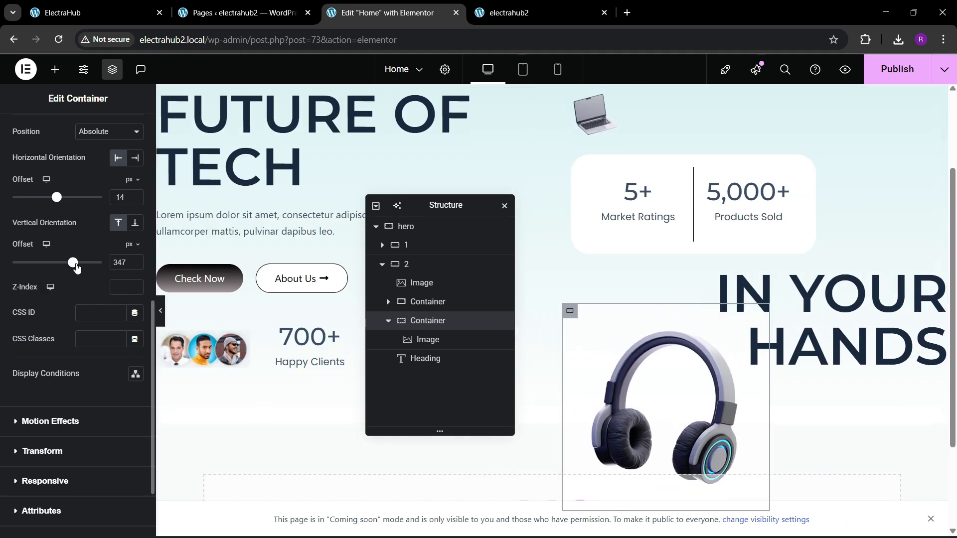
{"action": "left_click_drag", "start_coordinate": [75, 268], "coordinate": [71, 266]}
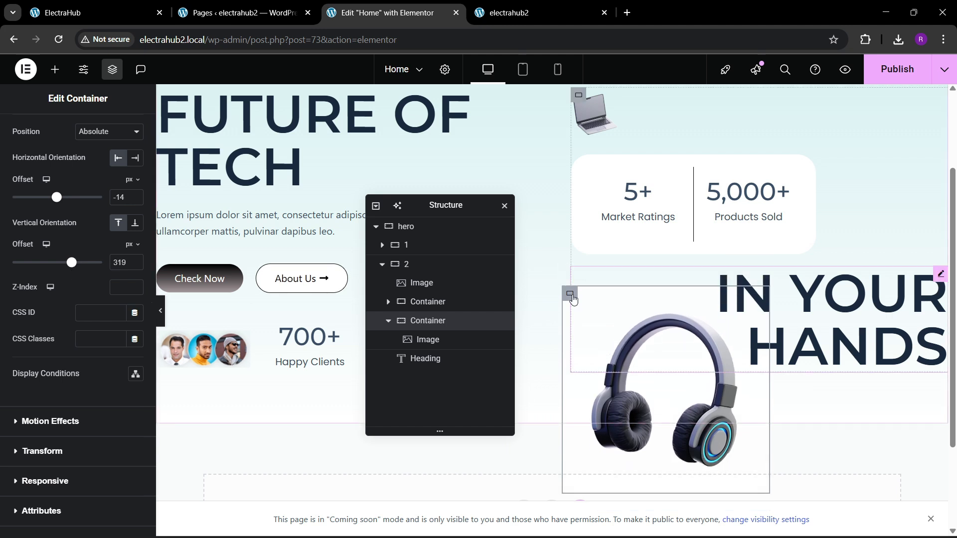
Set the headphone container's Z-Index to 10 so it overlaps the IN YOUR HANDS heading.
{"action": "scroll", "coordinate": [80, 223], "scroll_direction": "up", "scroll_amount": 3}
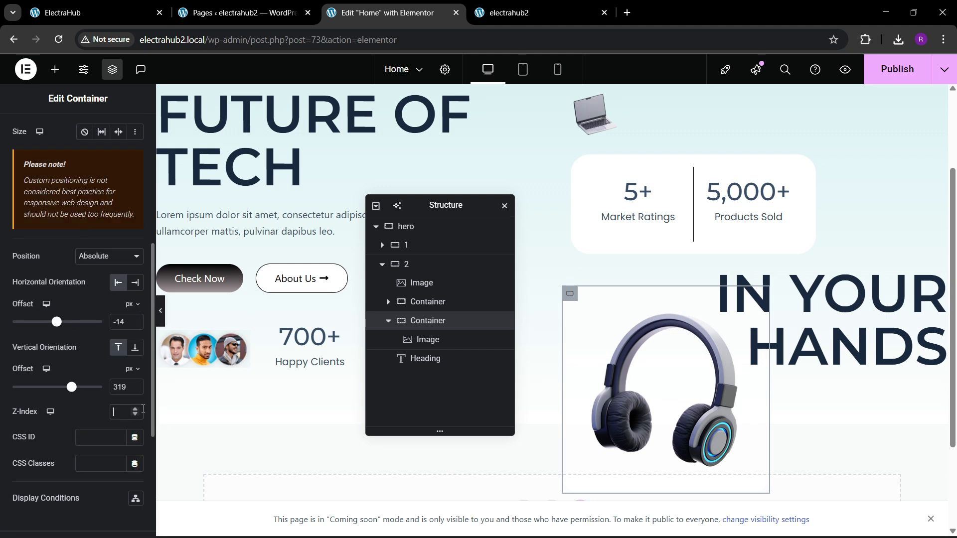
{"action": "type", "text": "10"}
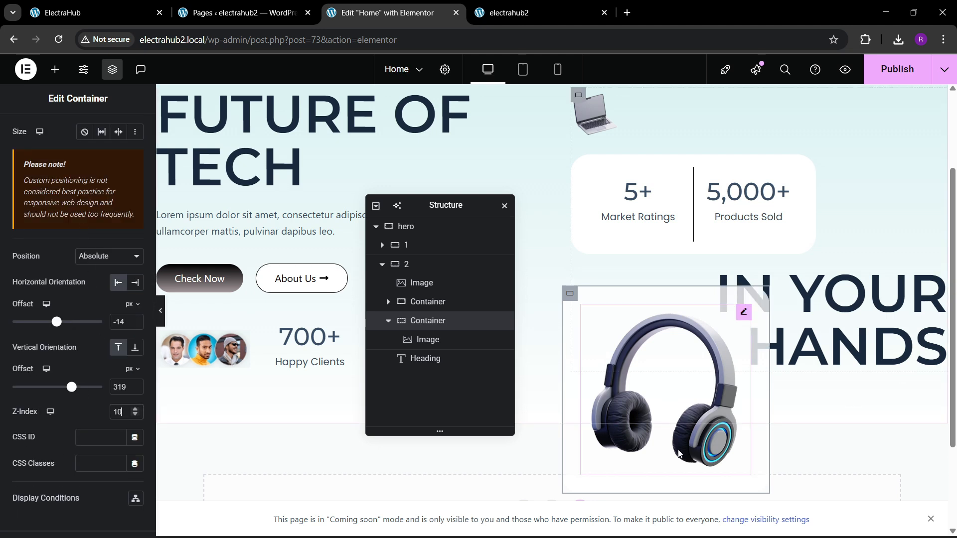
{"action": "scroll", "coordinate": [650, 343], "scroll_direction": "up", "scroll_amount": 3}
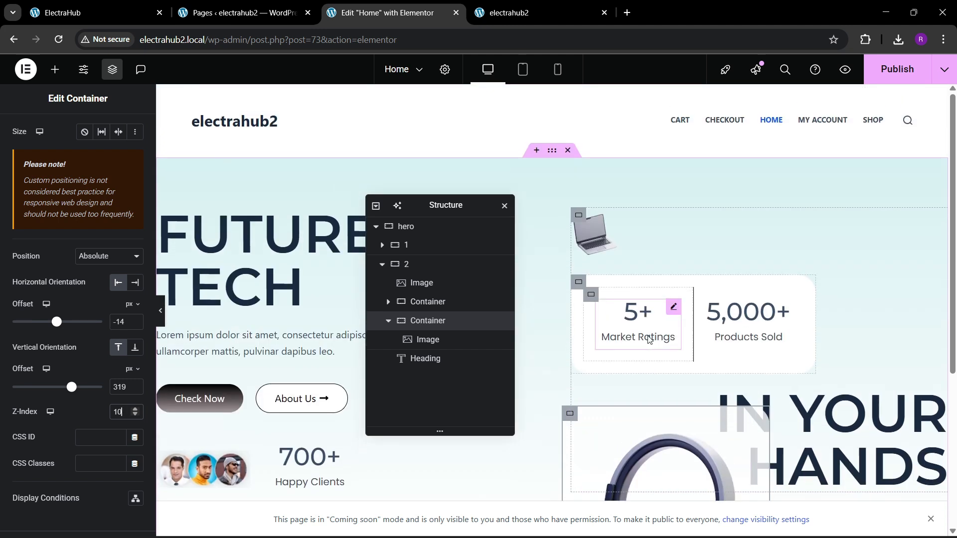
Publish the Home page and reload the live electrahub2 page to check the headphone card's placement.
{"action": "left_click", "coordinate": [898, 69]}
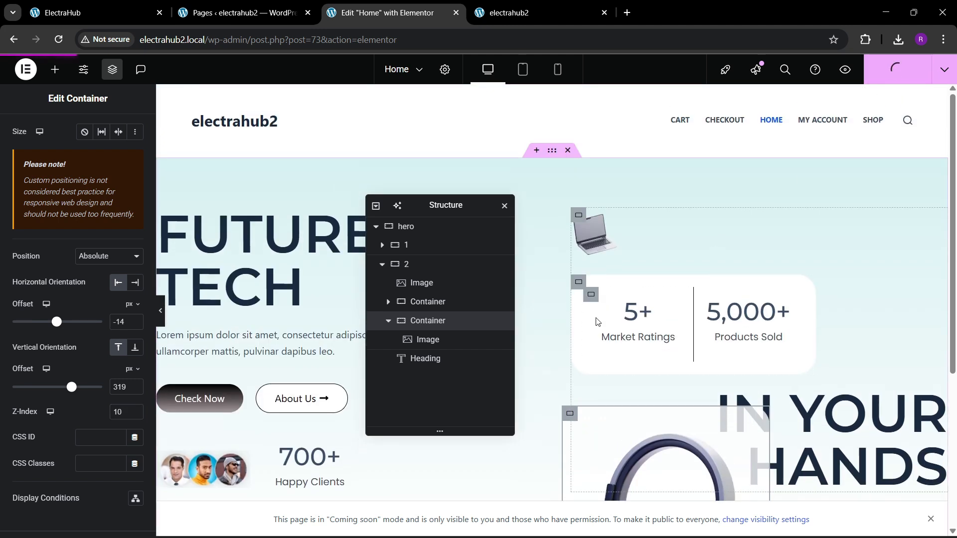
{"action": "left_click", "coordinate": [524, 8]}
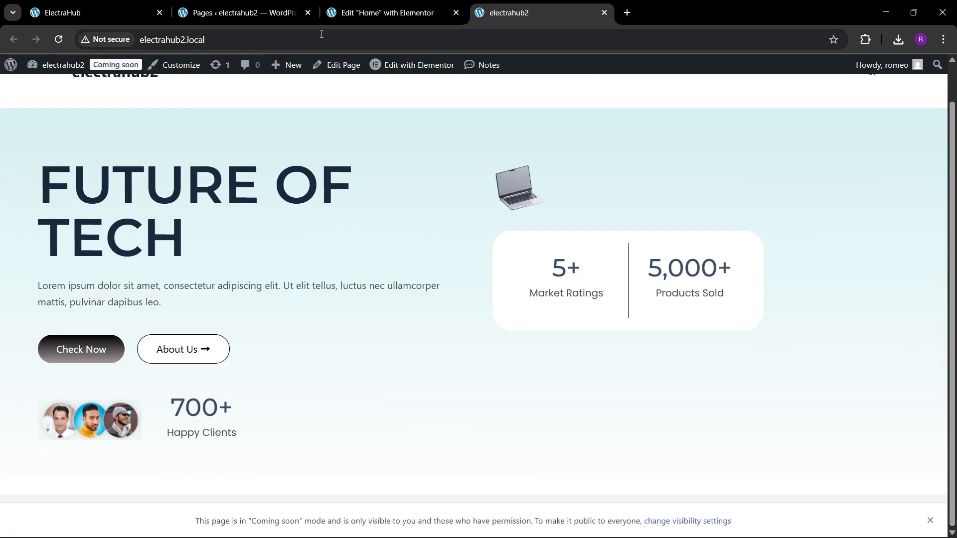
{"action": "left_click", "coordinate": [272, 38]}
{"action": "key", "text": "Return"}
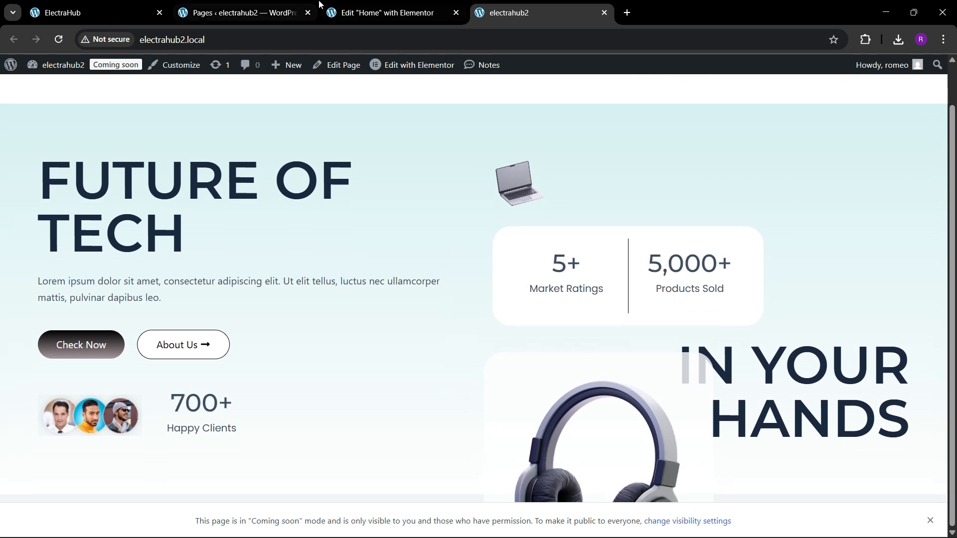
Return to the Home page editor and set the hero container's bottom padding to 250 px.
{"action": "left_click", "coordinate": [386, 13]}
{"action": "left_click", "coordinate": [546, 155]}
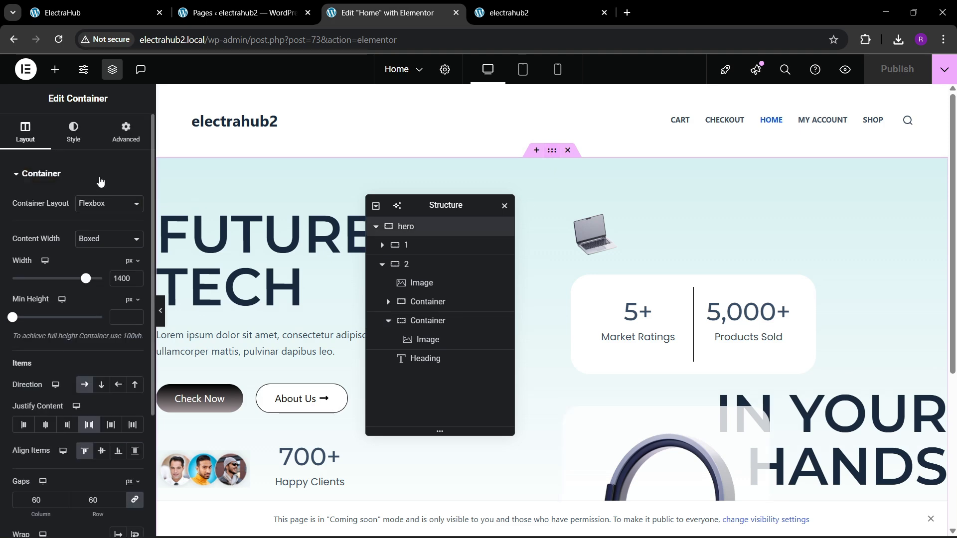
{"action": "left_click", "coordinate": [125, 133]}
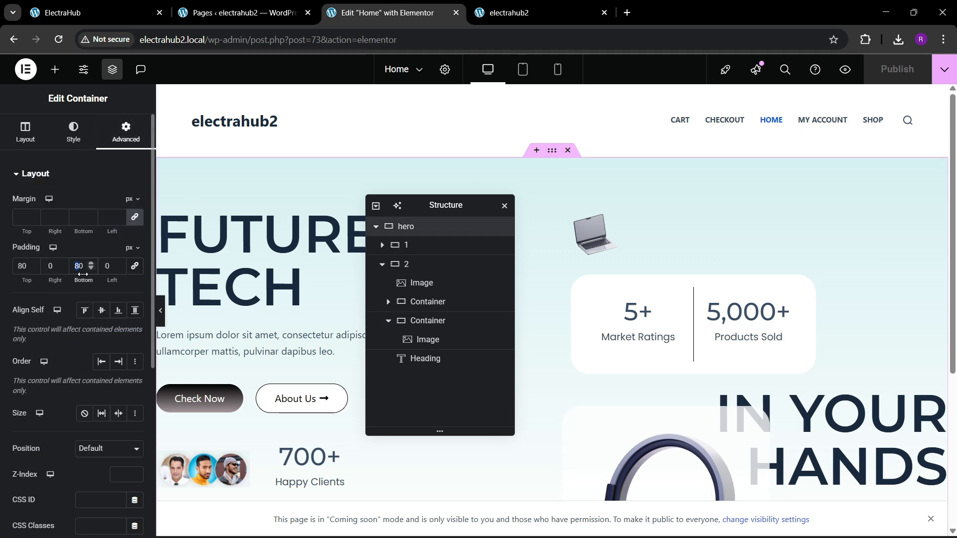
{"action": "type", "text": "200"}
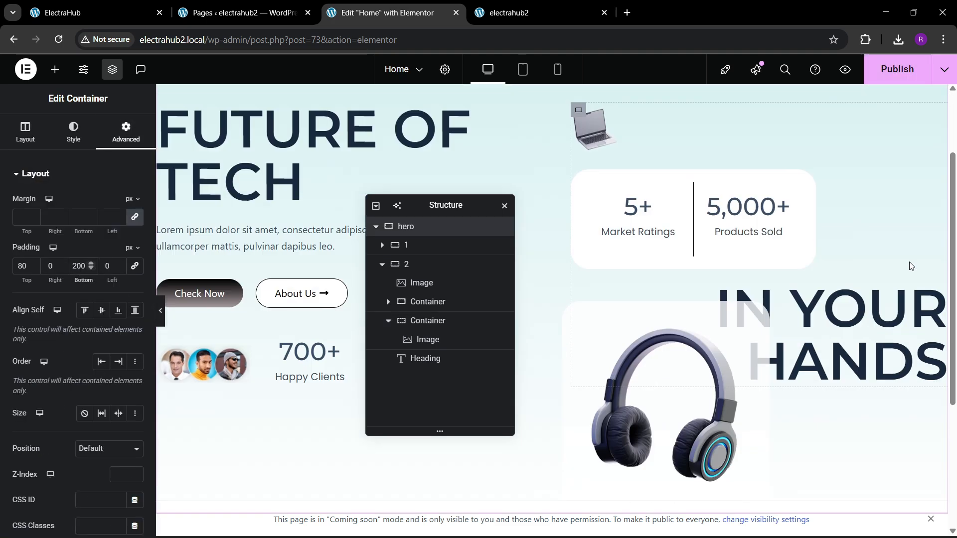
{"action": "scroll", "coordinate": [757, 297], "scroll_direction": "down", "scroll_amount": 5}
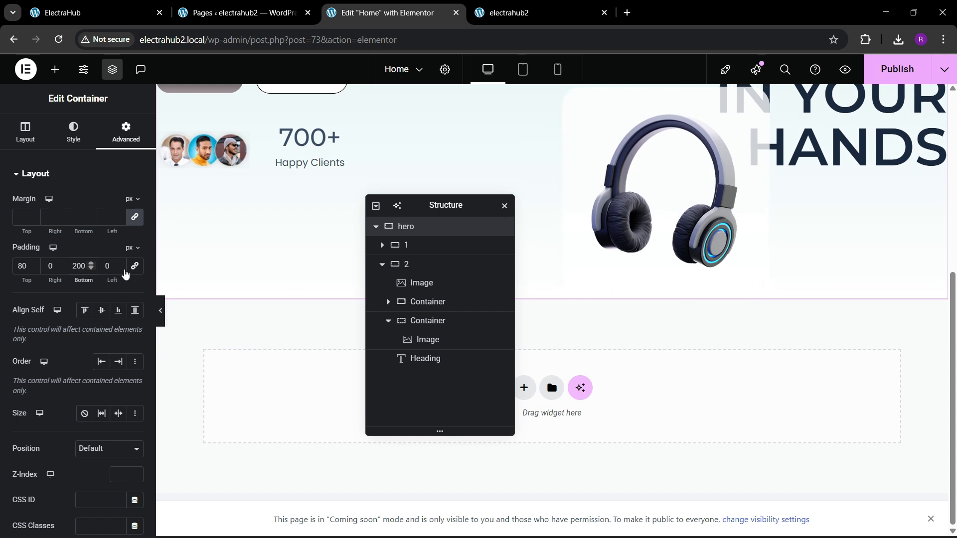
{"action": "key", "text": "Left"}
{"action": "key", "text": "BackSpace"}
{"action": "type", "text": "5"}
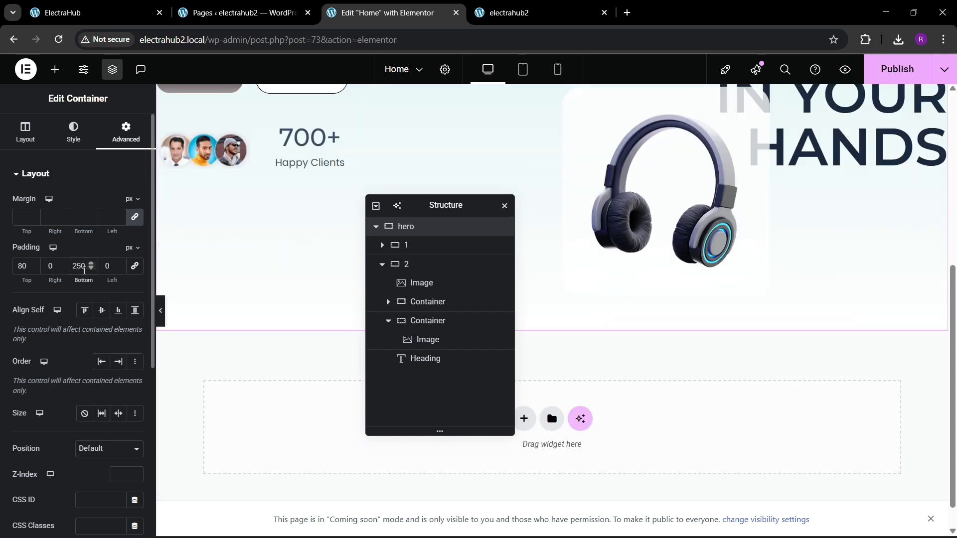
Publish the hero padding change and compare the spacing below the headphones with the reference ElectraHub page.
{"action": "left_click", "coordinate": [907, 78]}
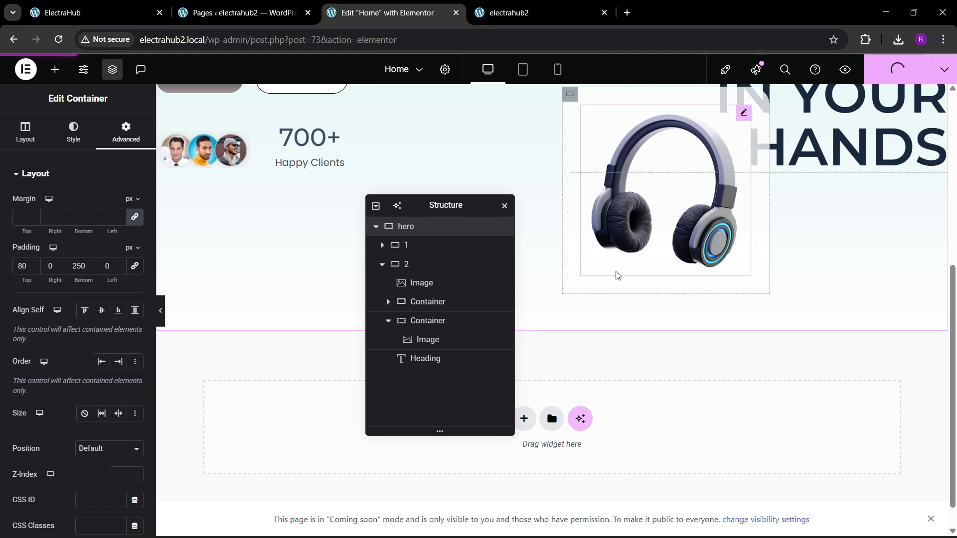
{"action": "scroll", "coordinate": [615, 279], "scroll_direction": "up", "scroll_amount": 4}
{"action": "left_click", "coordinate": [130, 13]}
{"action": "scroll", "coordinate": [463, 311], "scroll_direction": "down", "scroll_amount": 3}
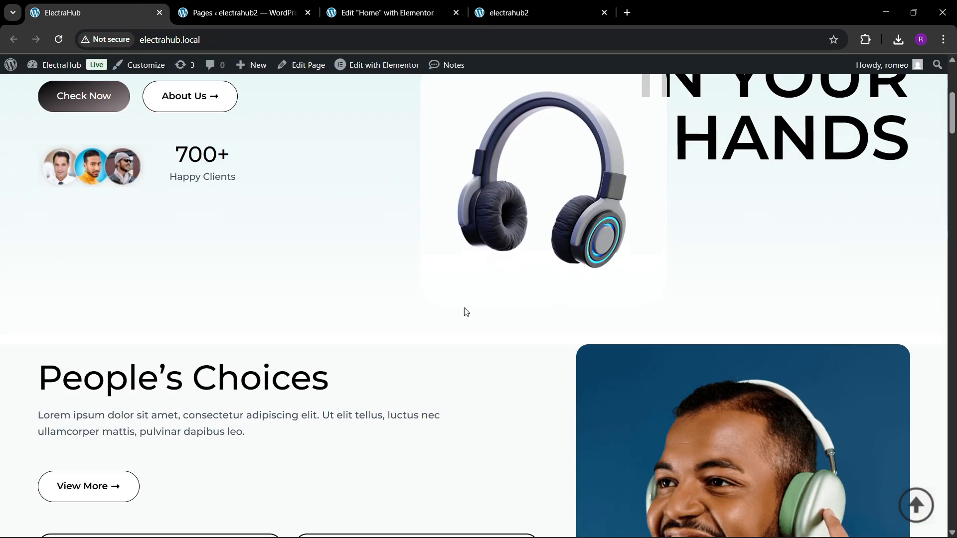
{"action": "scroll", "coordinate": [263, 274], "scroll_direction": "up", "scroll_amount": 1}
{"action": "left_click", "coordinate": [386, 12]}
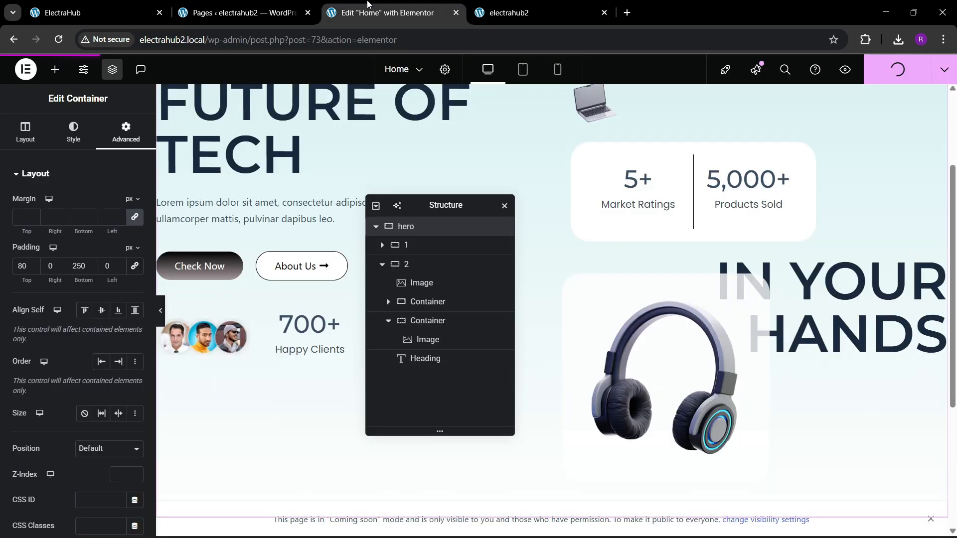
Reload the live electrahub2 page and review the updated hero section.
{"action": "left_click", "coordinate": [563, 5]}
{"action": "left_click", "coordinate": [385, 44]}
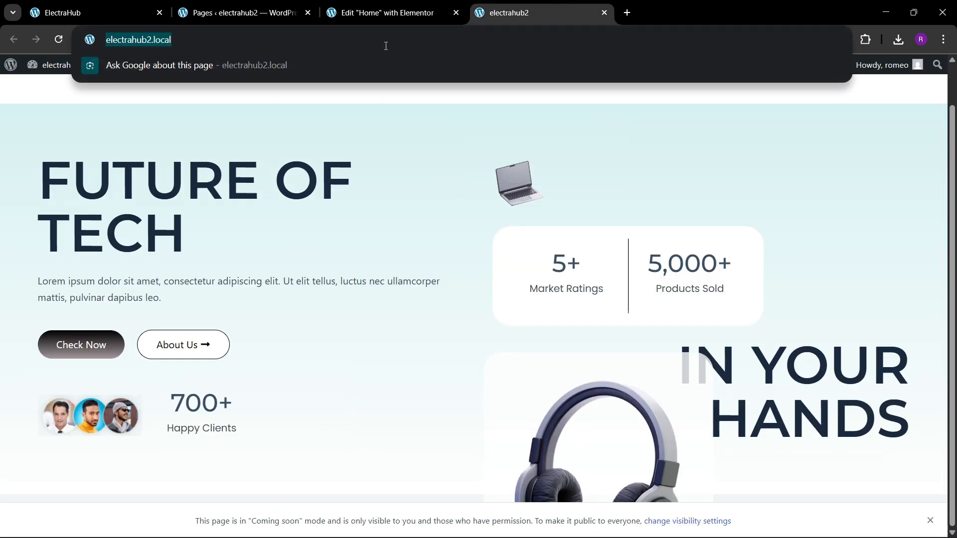
{"action": "key", "text": "Return"}
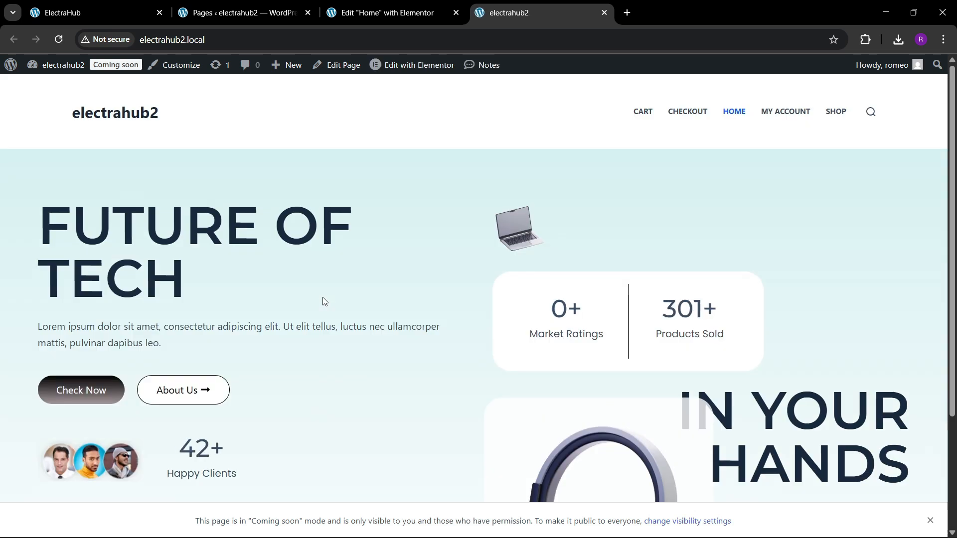
{"action": "scroll", "coordinate": [325, 301], "scroll_direction": "down", "scroll_amount": 3}
{"action": "scroll", "coordinate": [324, 301], "scroll_direction": "up", "scroll_amount": 3}
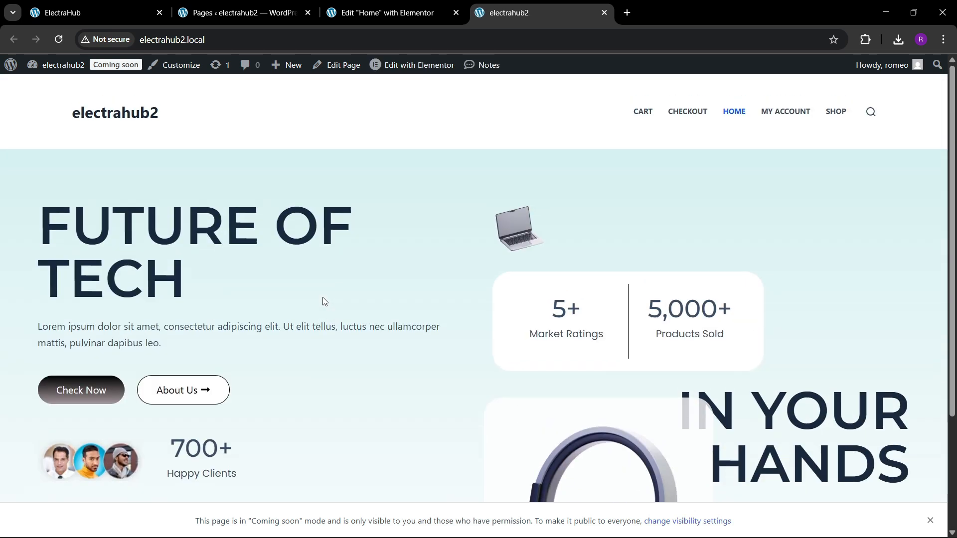